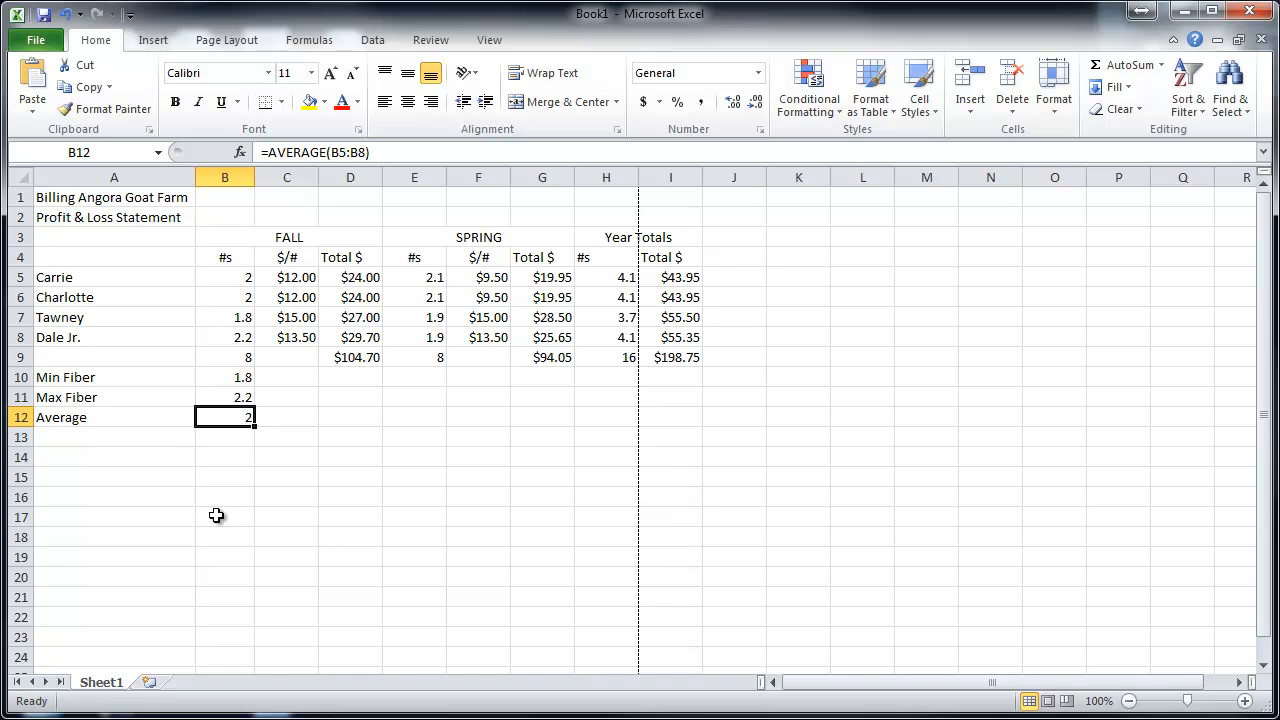
# - Fill the Min Fiber, Max Fiber and Average formulas from B10:B12 across to column C
pyautogui.click(237, 375)
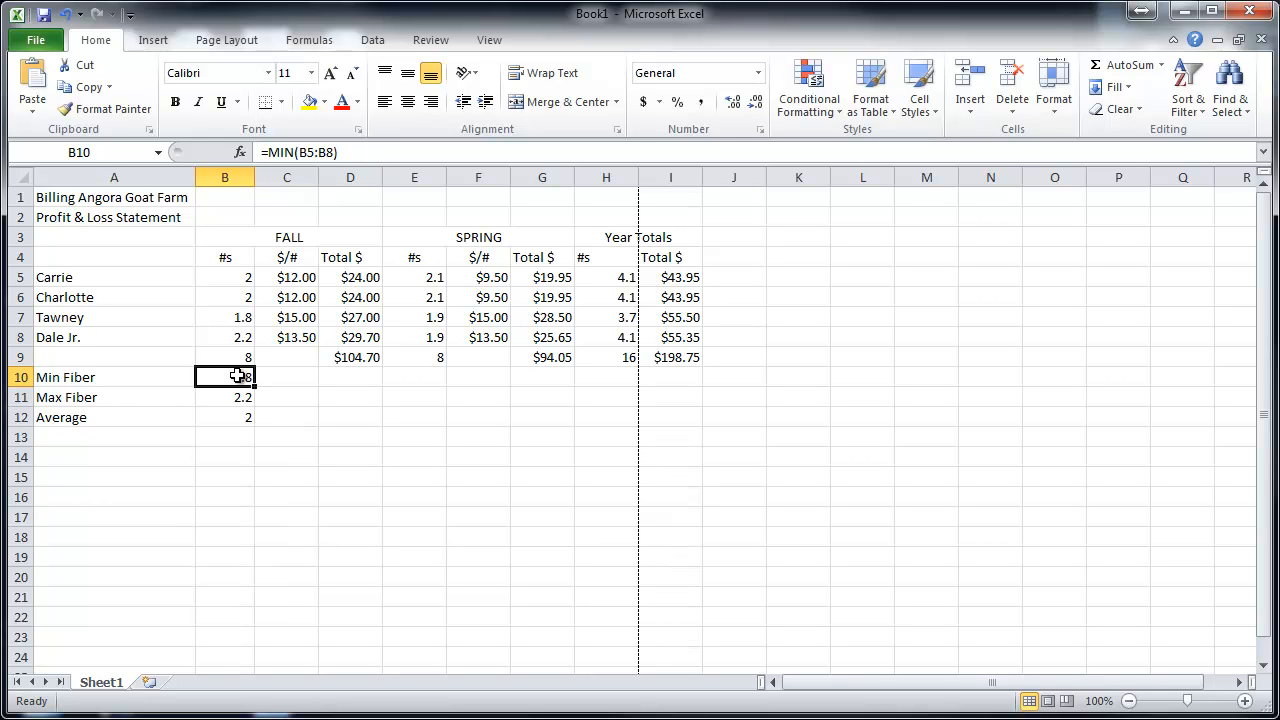
pyautogui.click(234, 400)
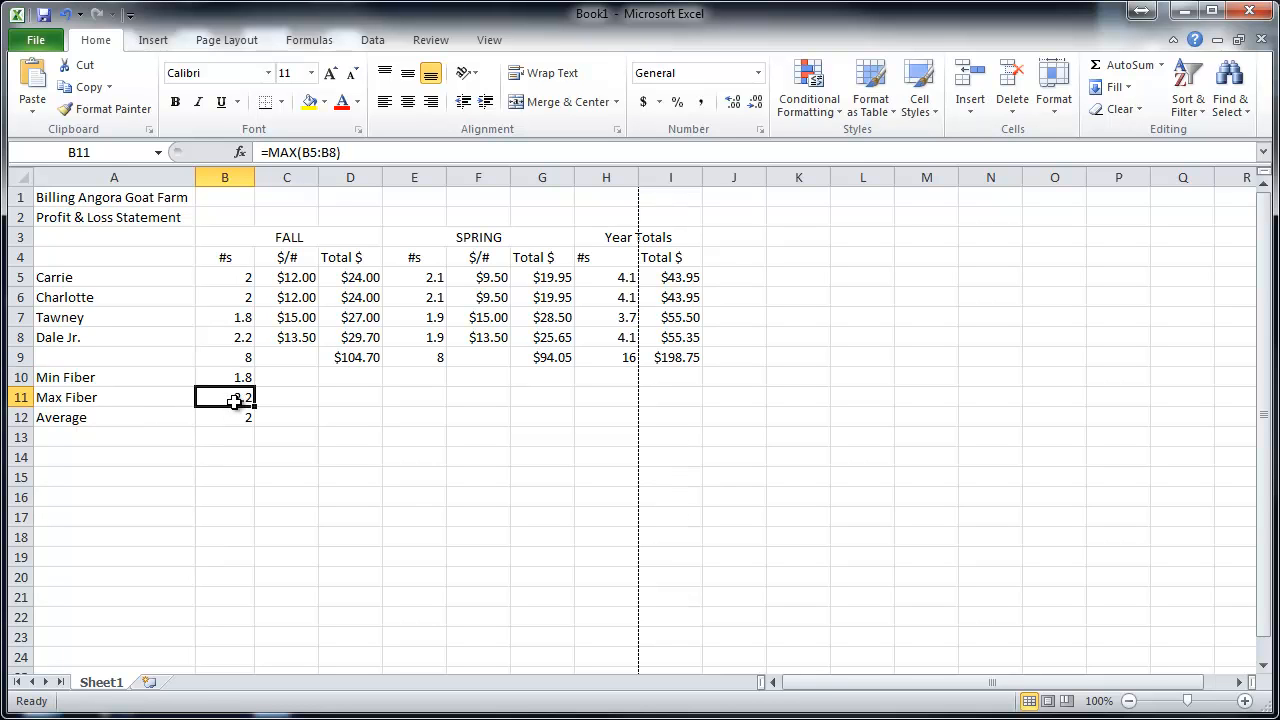
pyautogui.click(235, 425)
pyautogui.moveTo(229, 376); pyautogui.dragTo(300, 427)
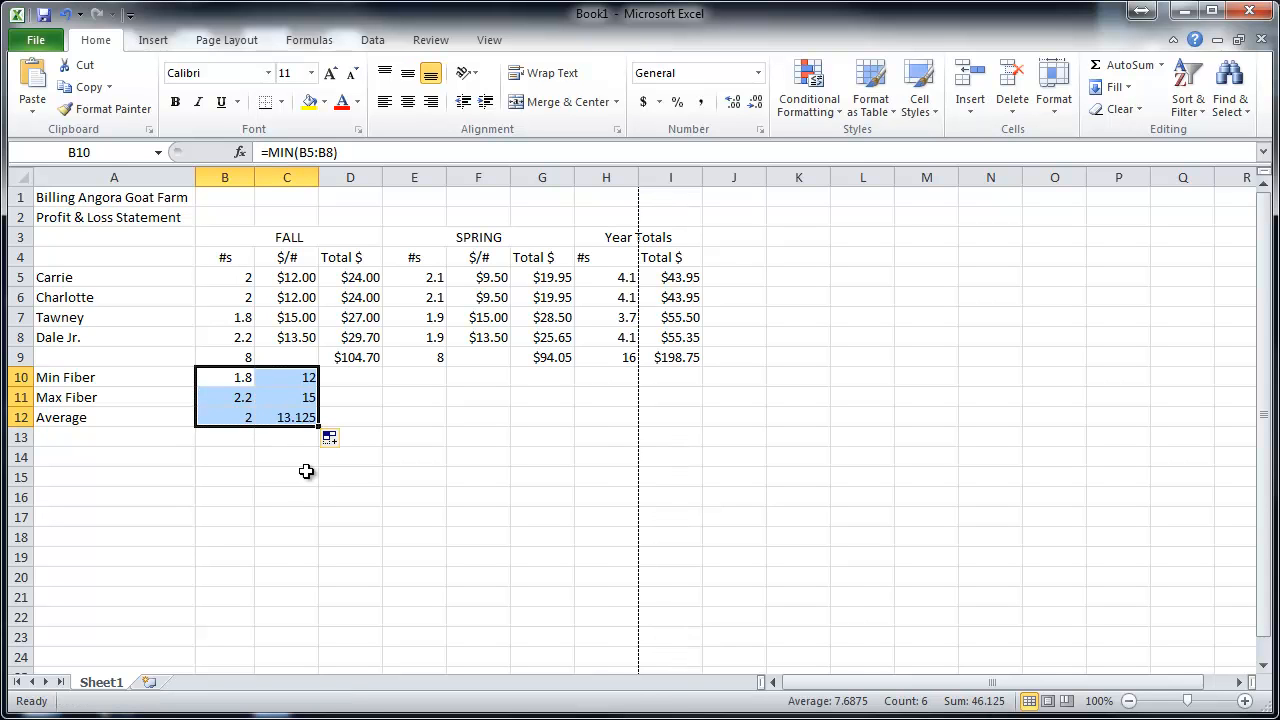
# - Check the cell ranges referenced by the copied MIN, MAX and AVERAGE formulas in C10, C11 and C12
pyautogui.click(292, 381)
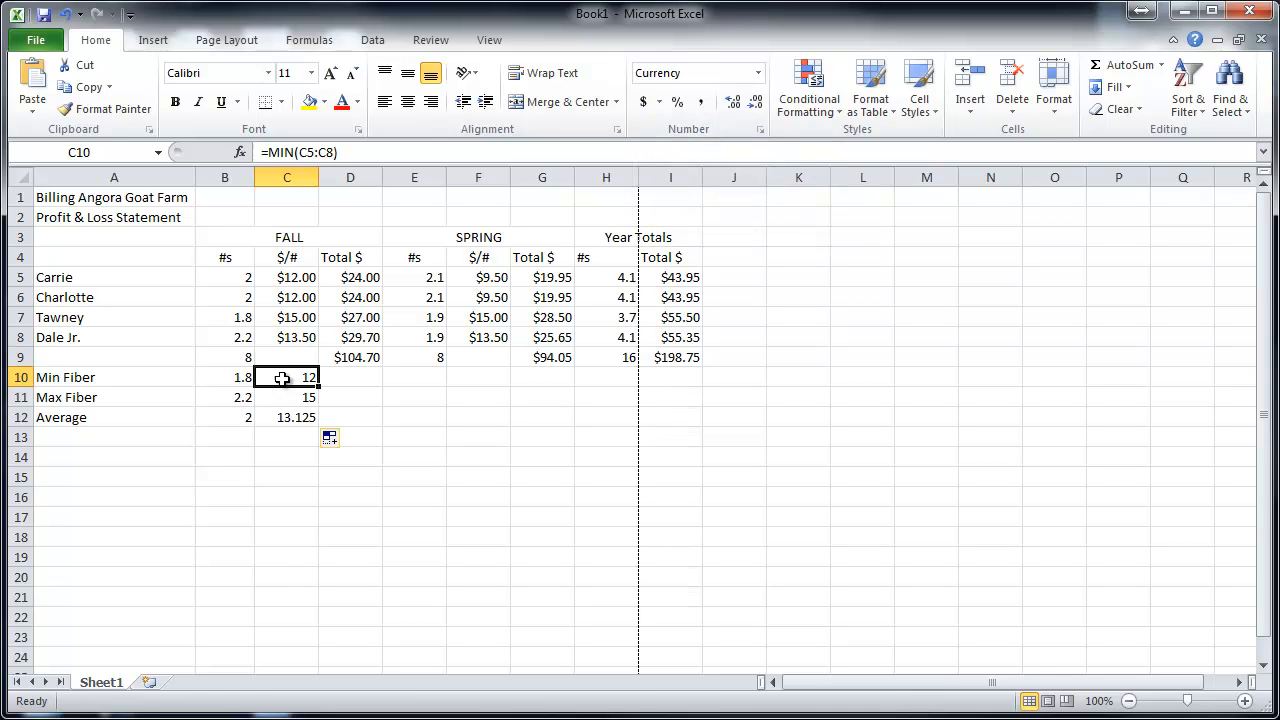
pyautogui.doubleClick(285, 375)
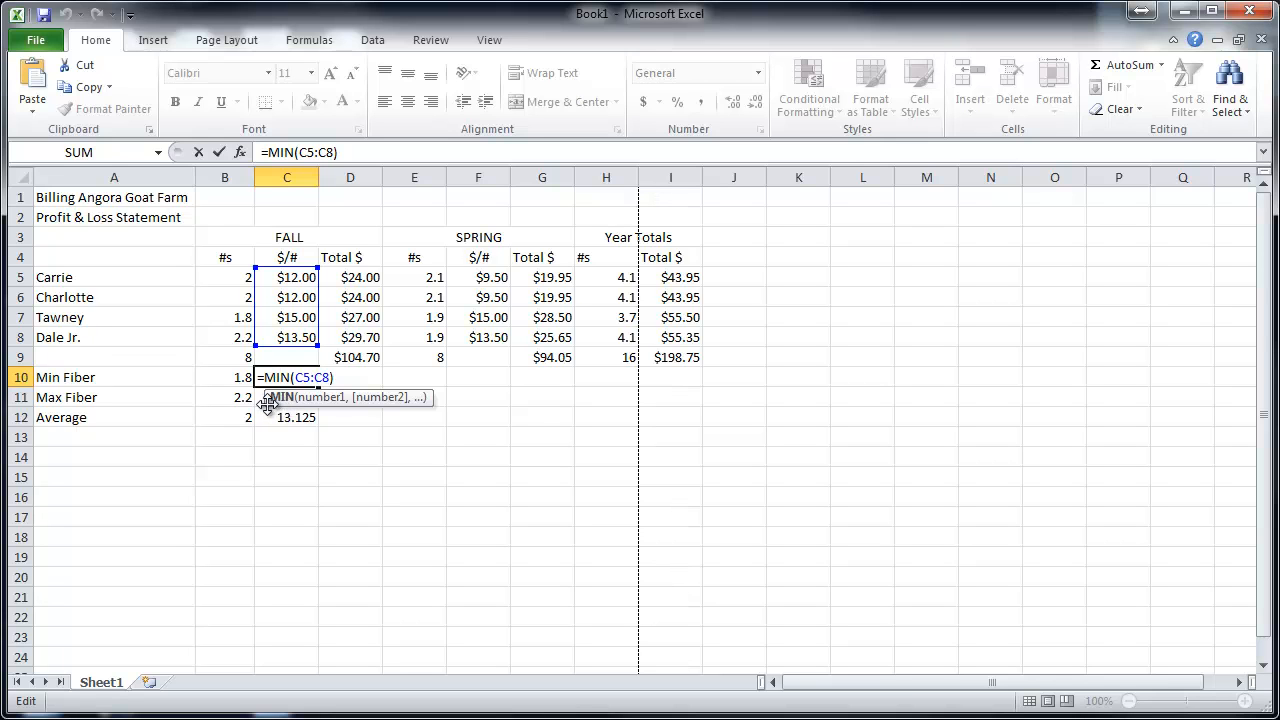
pyautogui.hotkey('ctrl', 'Return')
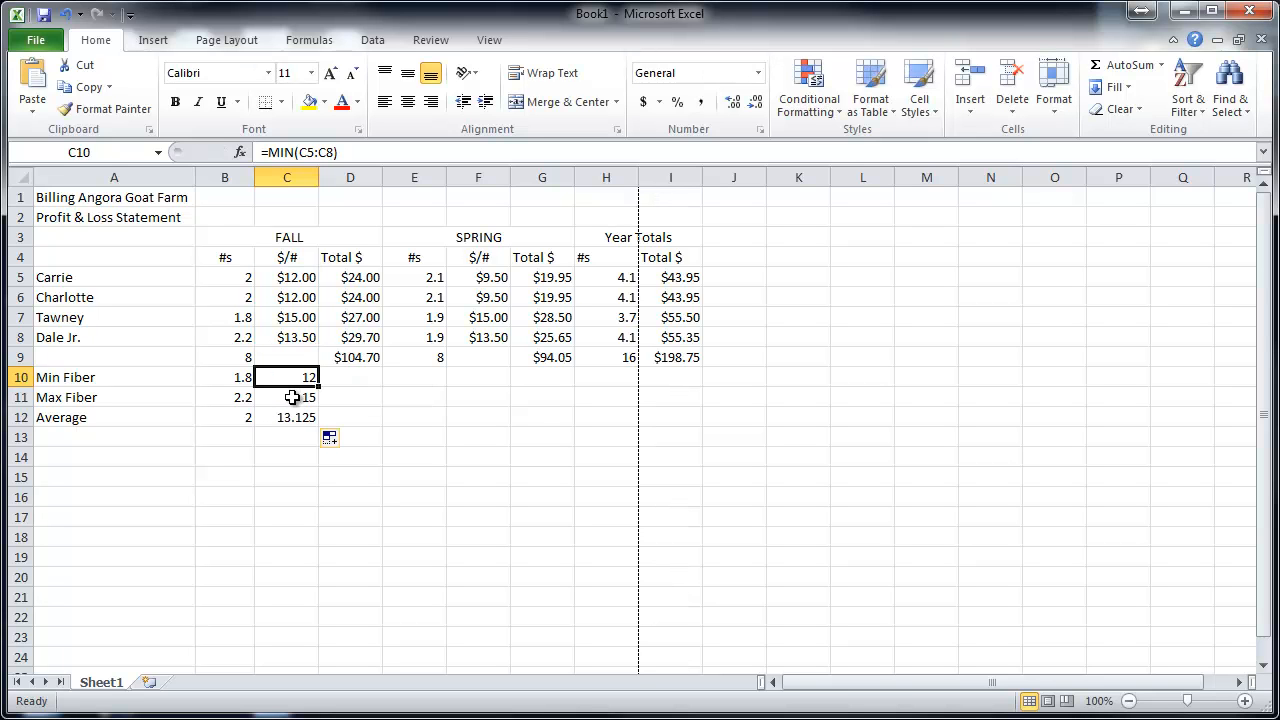
pyautogui.doubleClick(291, 397)
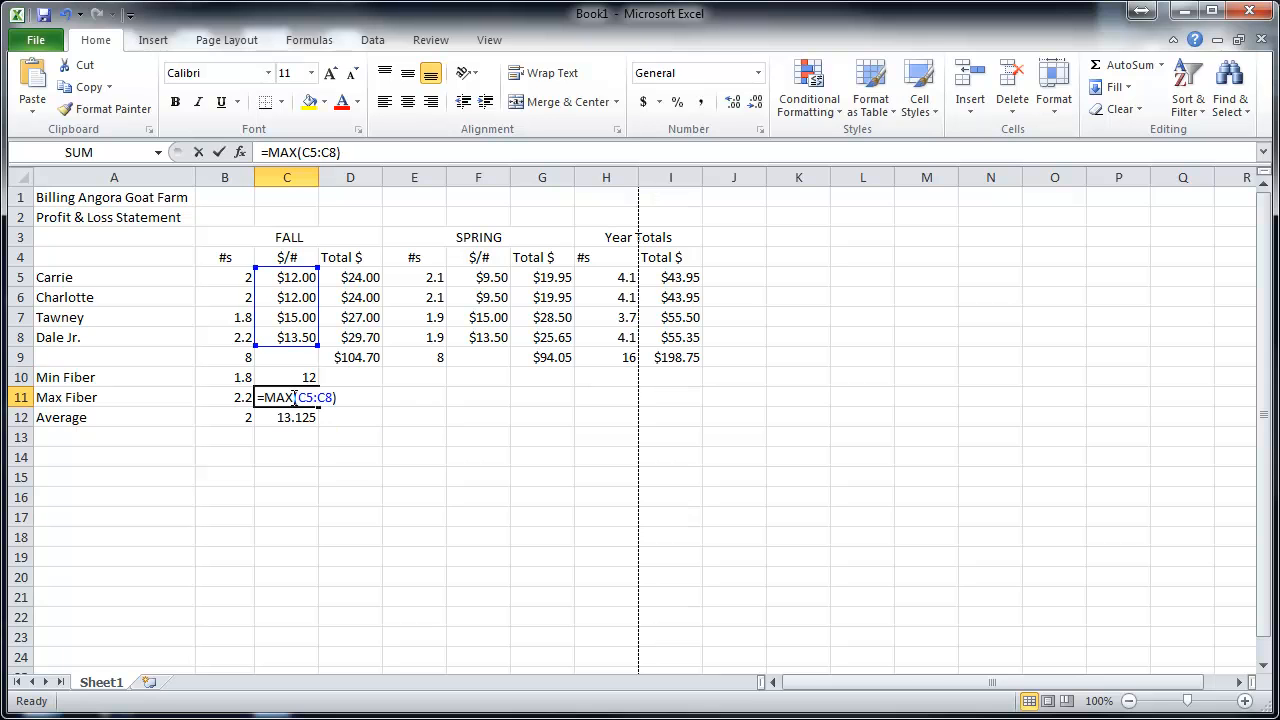
pyautogui.press('Return')
pyautogui.doubleClick(284, 420)
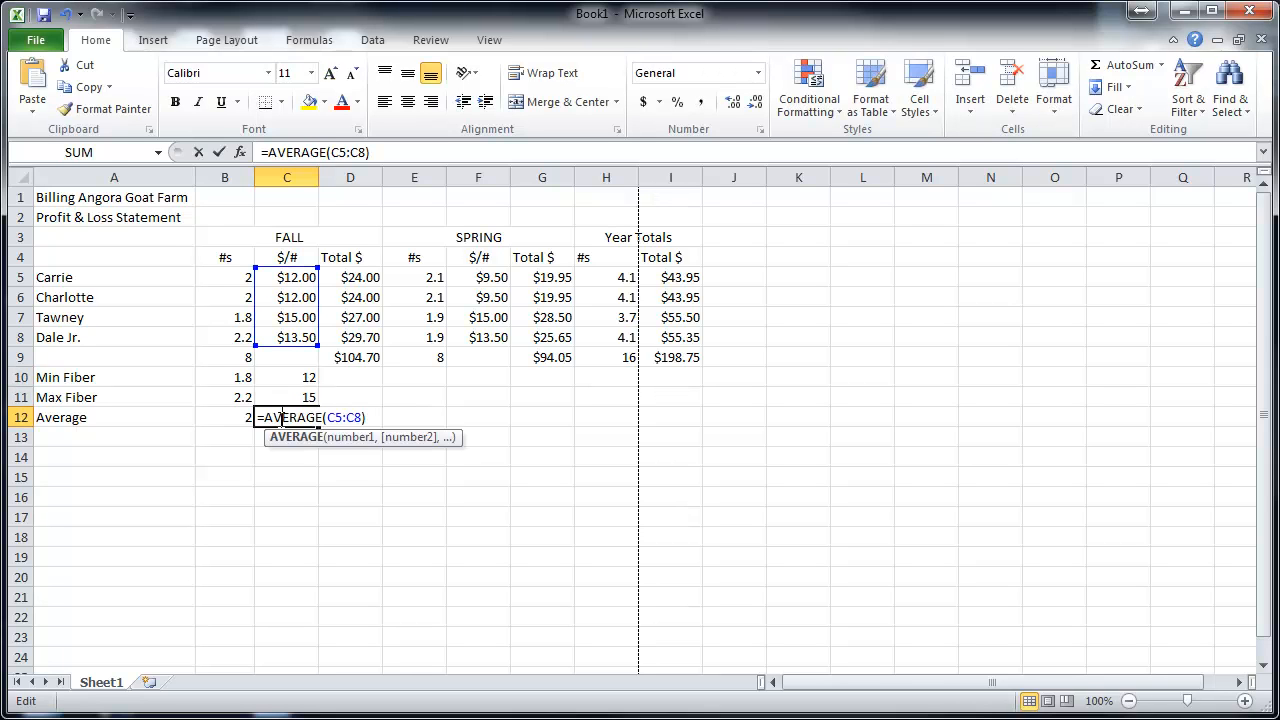
pyautogui.hotkey('ctrl', 'Return')
# - Format the Fall price-per-pound Min, Max and Average results in C10:C12 as Currency
pyautogui.moveTo(290, 384); pyautogui.dragTo(288, 417)
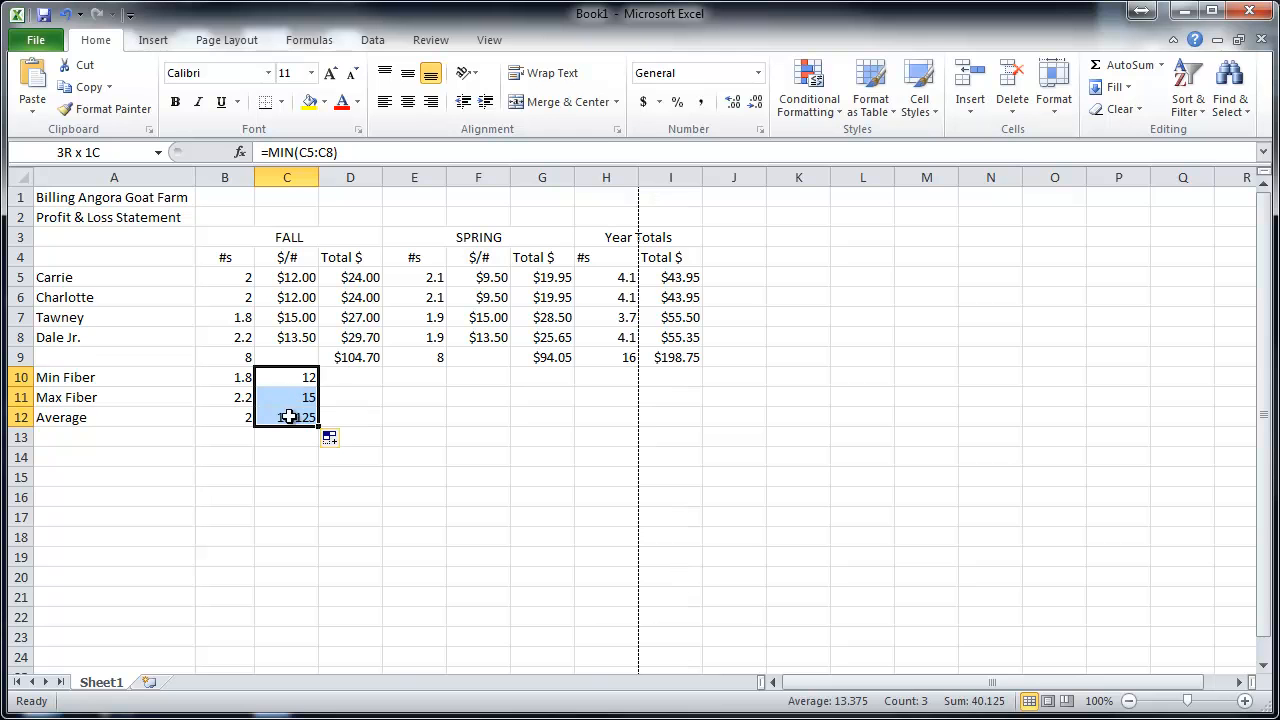
pyautogui.click(758, 73)
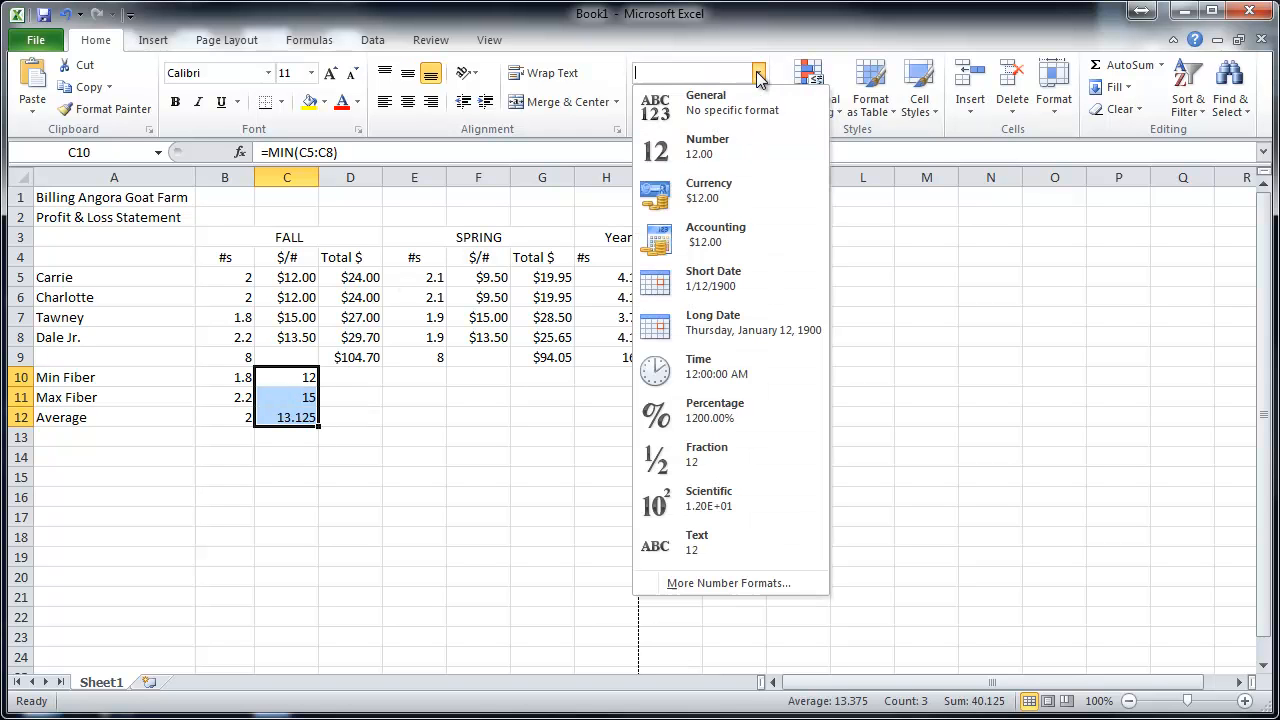
pyautogui.click(727, 193)
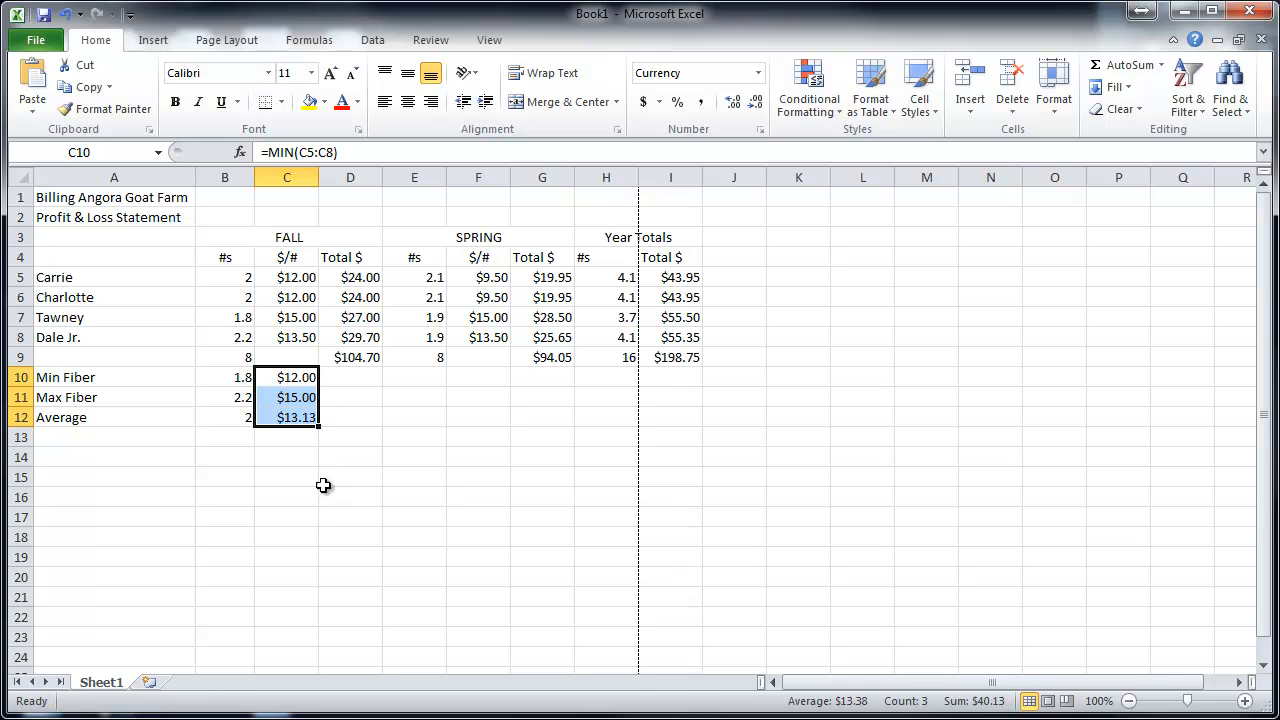
# - Fill C10:C12 across to column D, and fill B10:D12 across the Spring columns through column G
pyautogui.moveTo(317, 426); pyautogui.dragTo(375, 424)
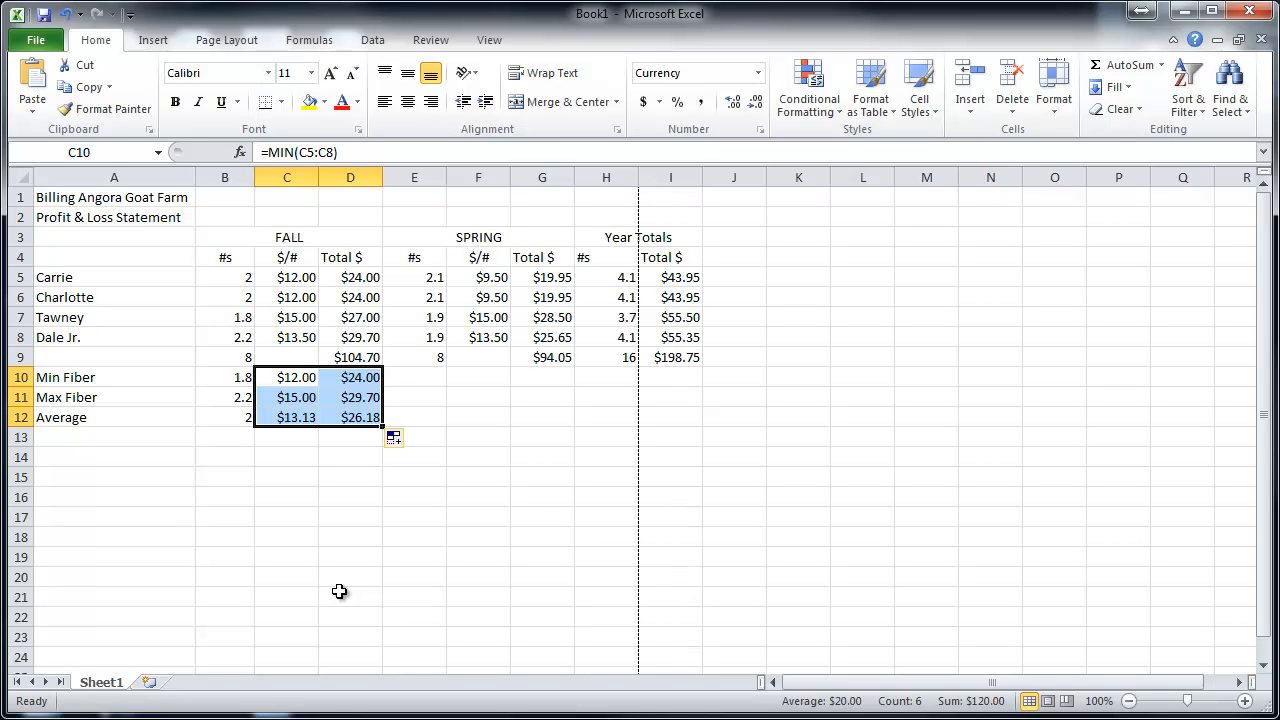
pyautogui.click(347, 539)
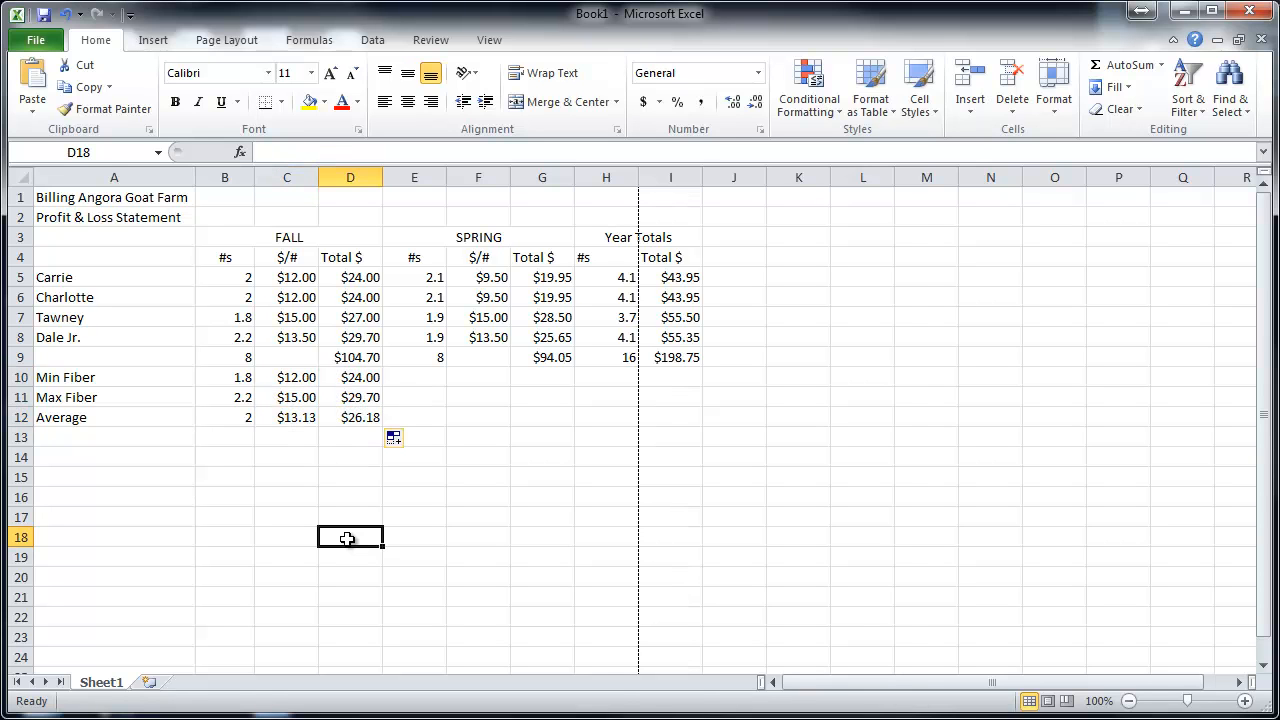
pyautogui.moveTo(228, 380); pyautogui.dragTo(573, 424)
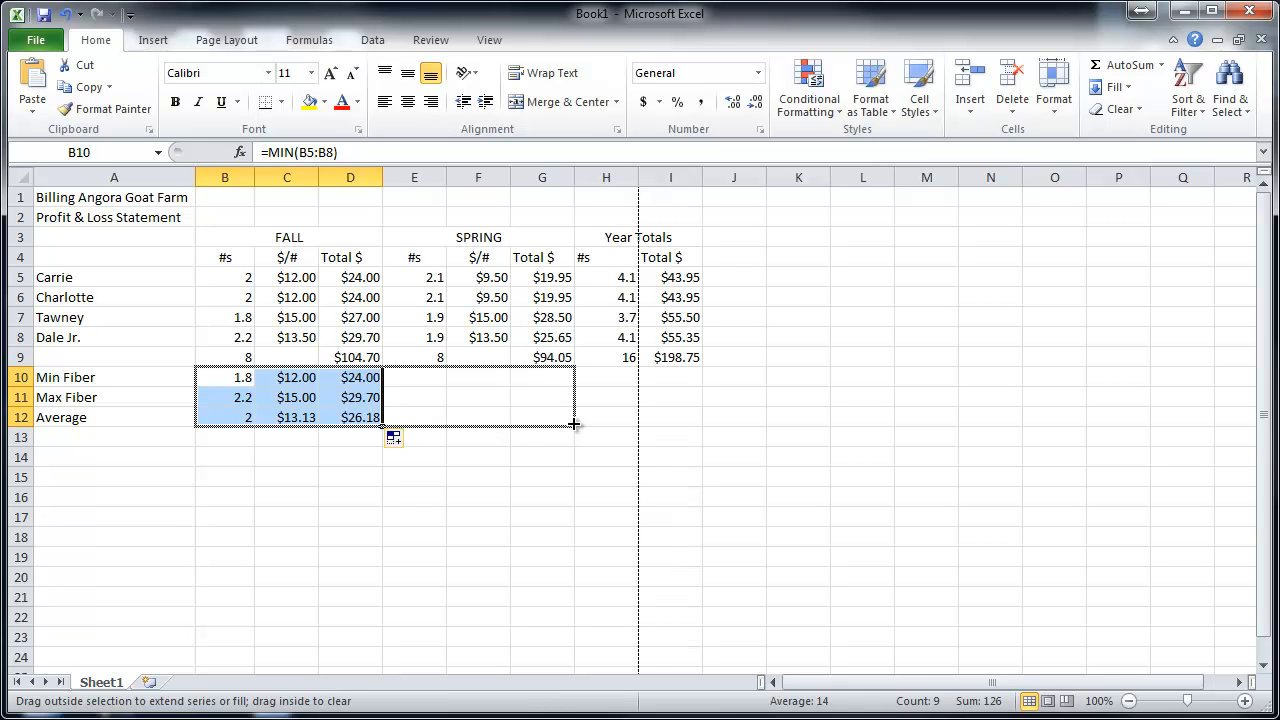
pyautogui.moveTo(573, 424); pyautogui.dragTo(573, 424)
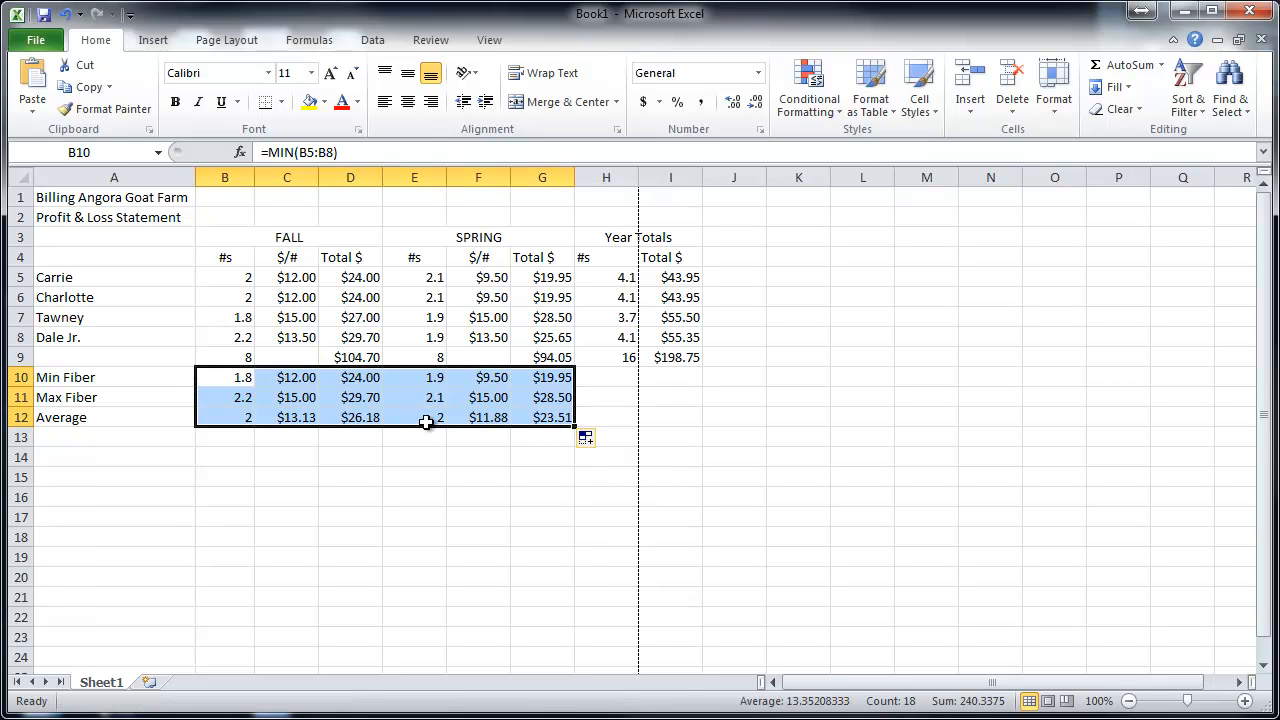
# - Check the ranges referenced by the copied MIN formulas in the Spring columns, cells E10, F10 and G10
pyautogui.doubleClick(429, 377)
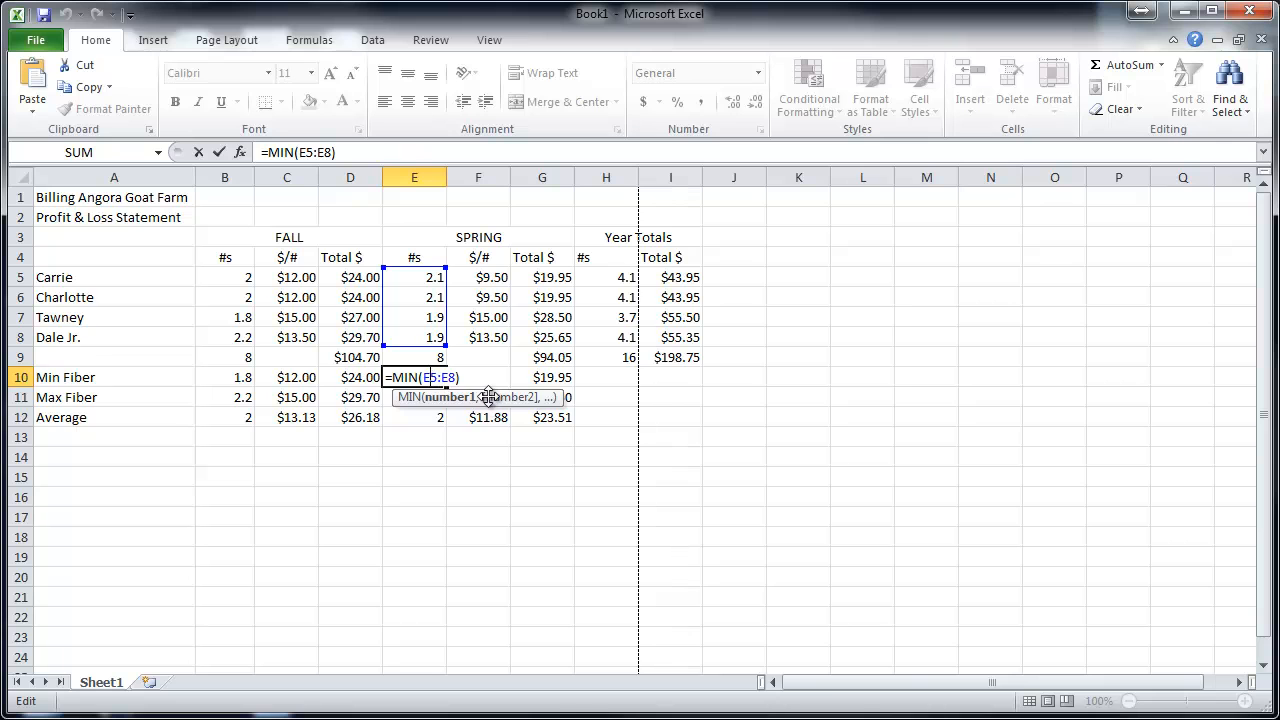
pyautogui.press('Escape')
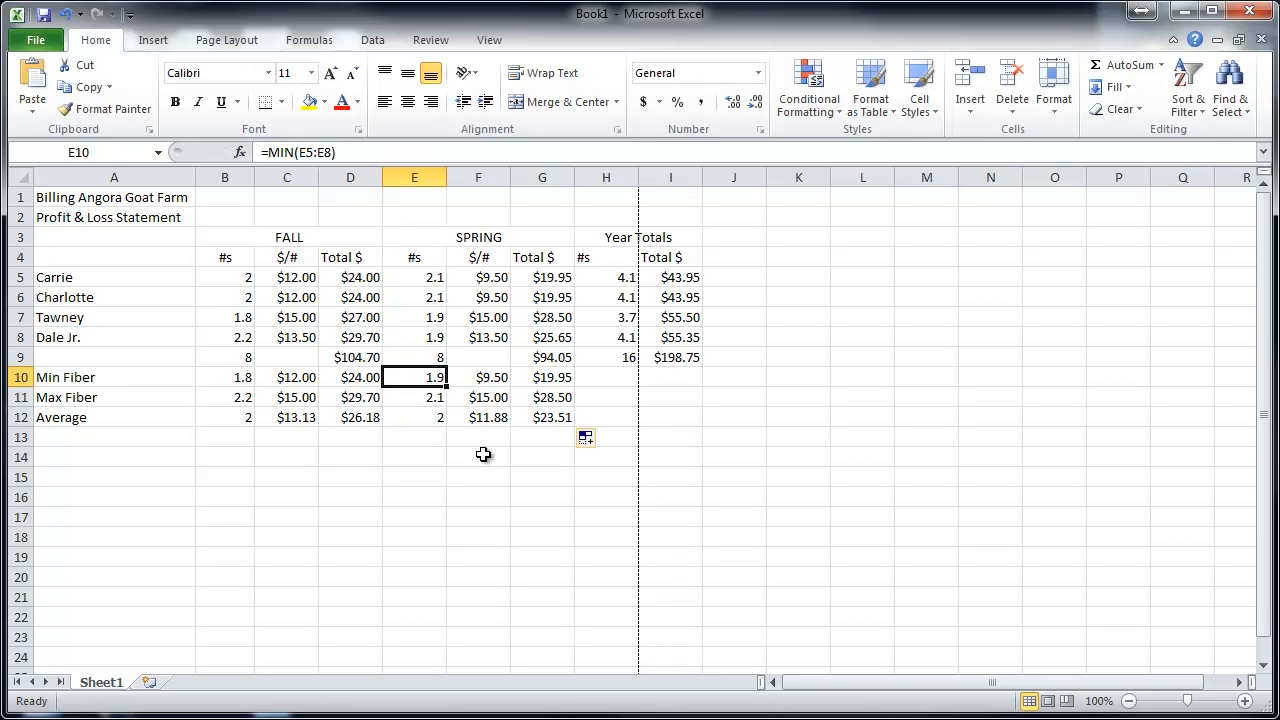
pyautogui.doubleClick(478, 377)
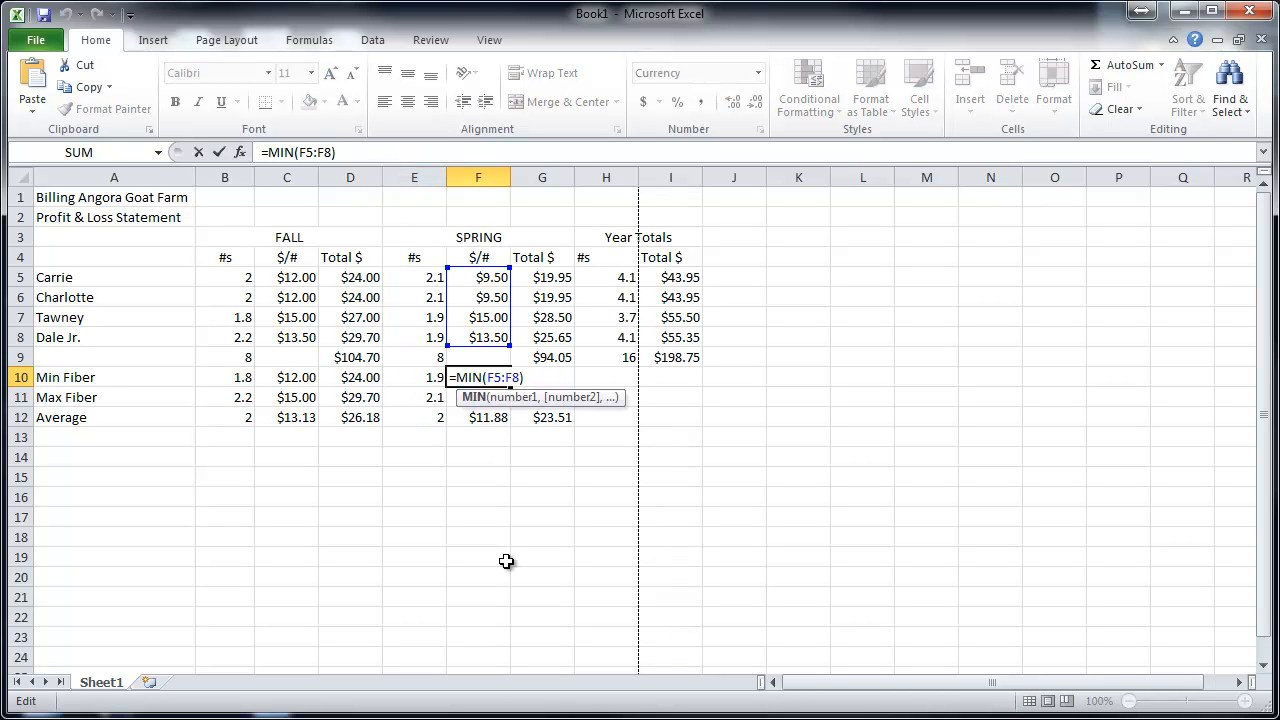
pyautogui.press('Escape')
pyautogui.doubleClick(552, 379)
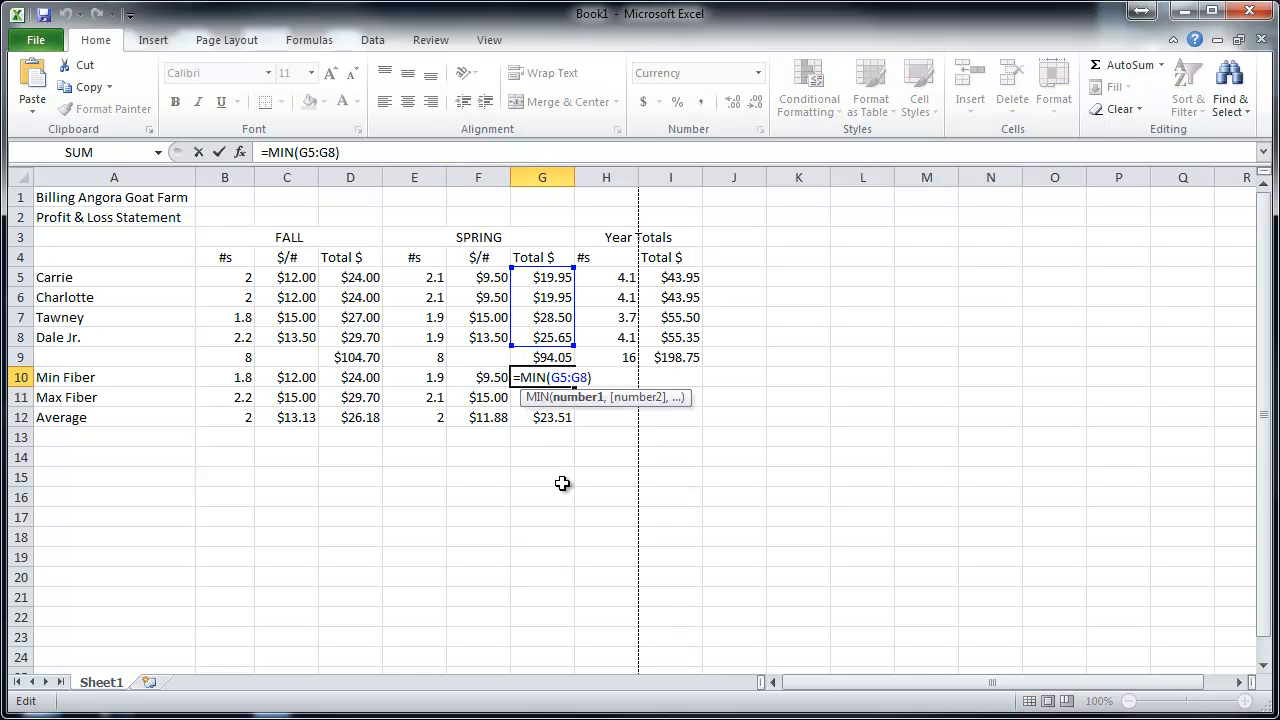
pyautogui.press('Escape')
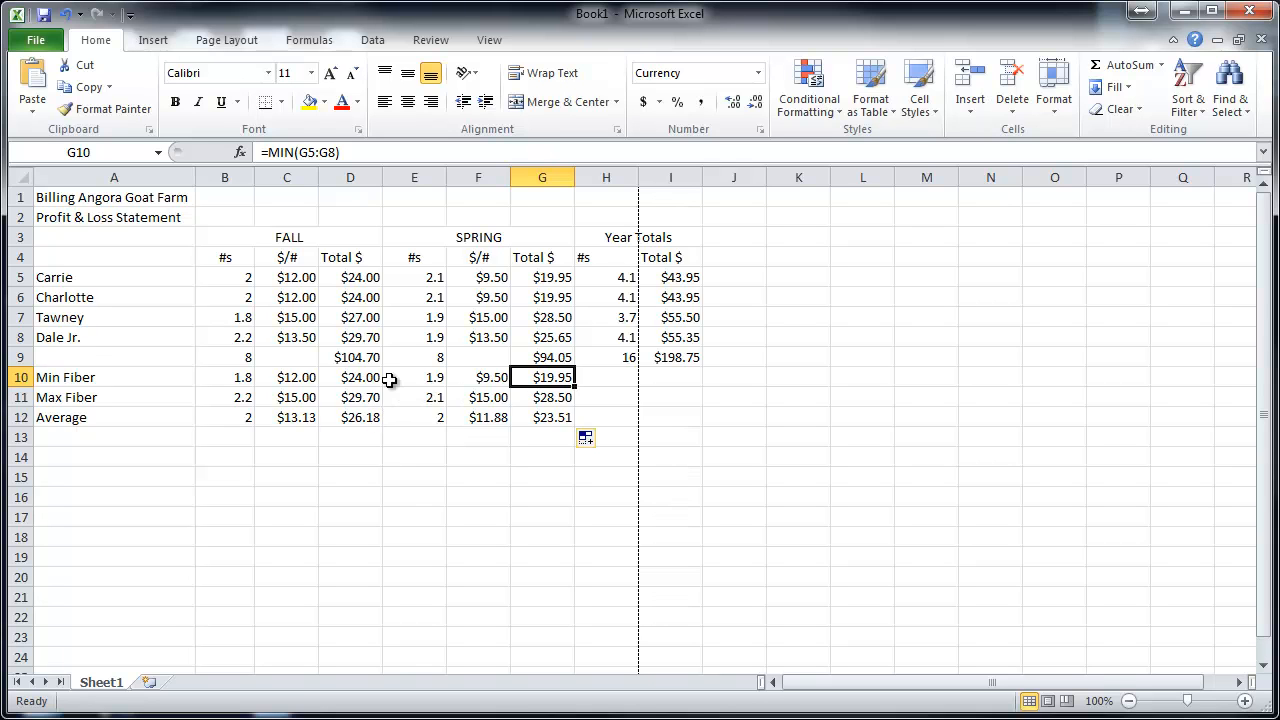
# - Apply the Title cell style to the Billing Angora Goat Farm heading and merge and center it across A1:I1
pyautogui.moveTo(60, 197); pyautogui.dragTo(677, 197)
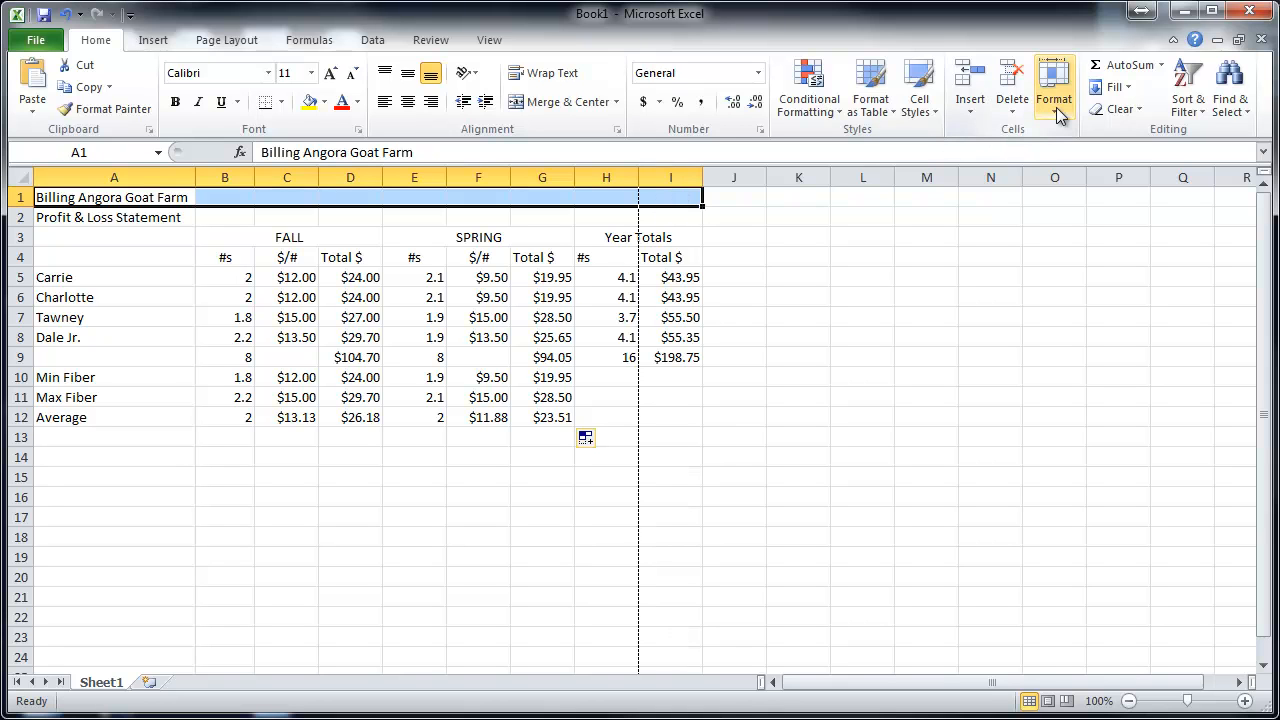
pyautogui.click(930, 116)
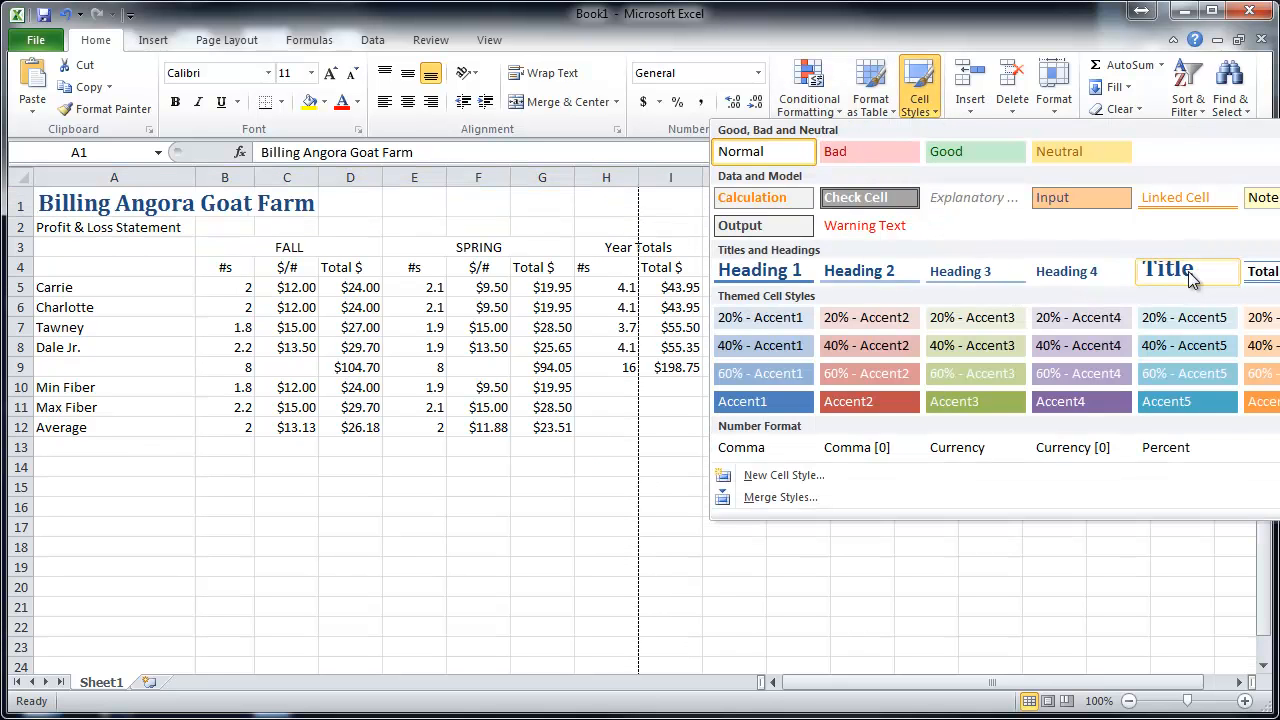
pyautogui.click(1188, 272)
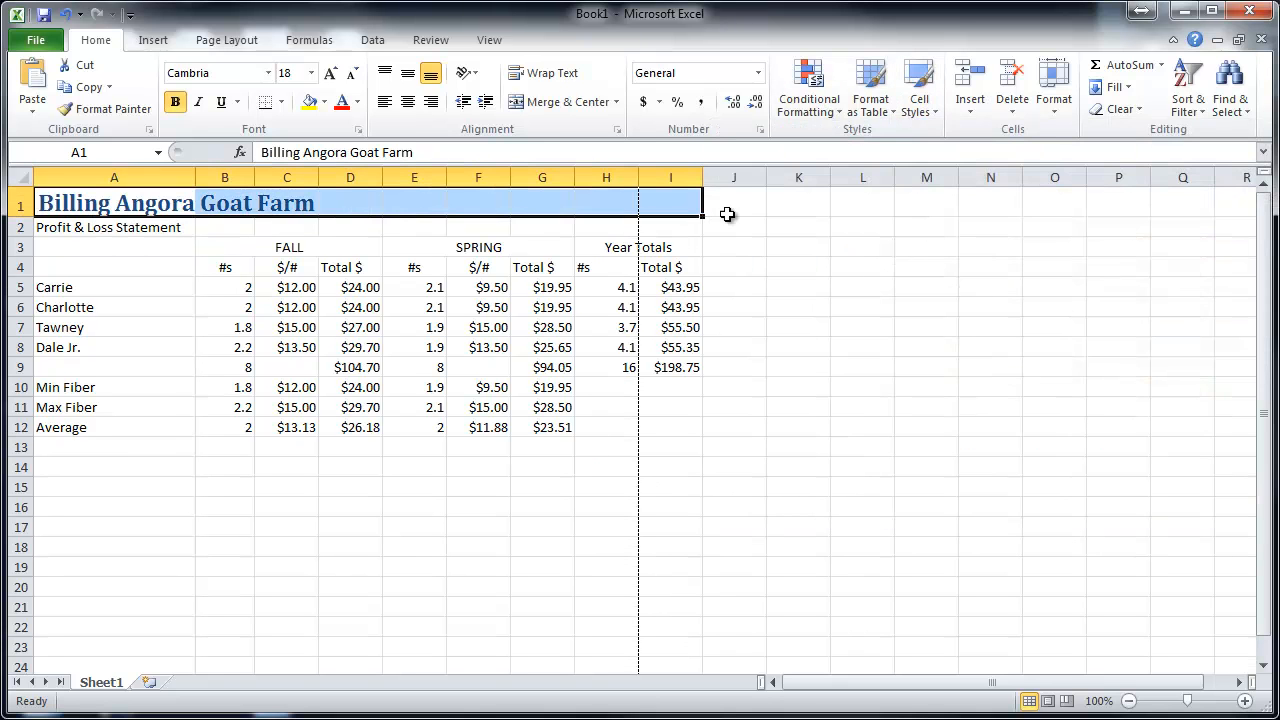
pyautogui.click(560, 101)
pyautogui.click(677, 229)
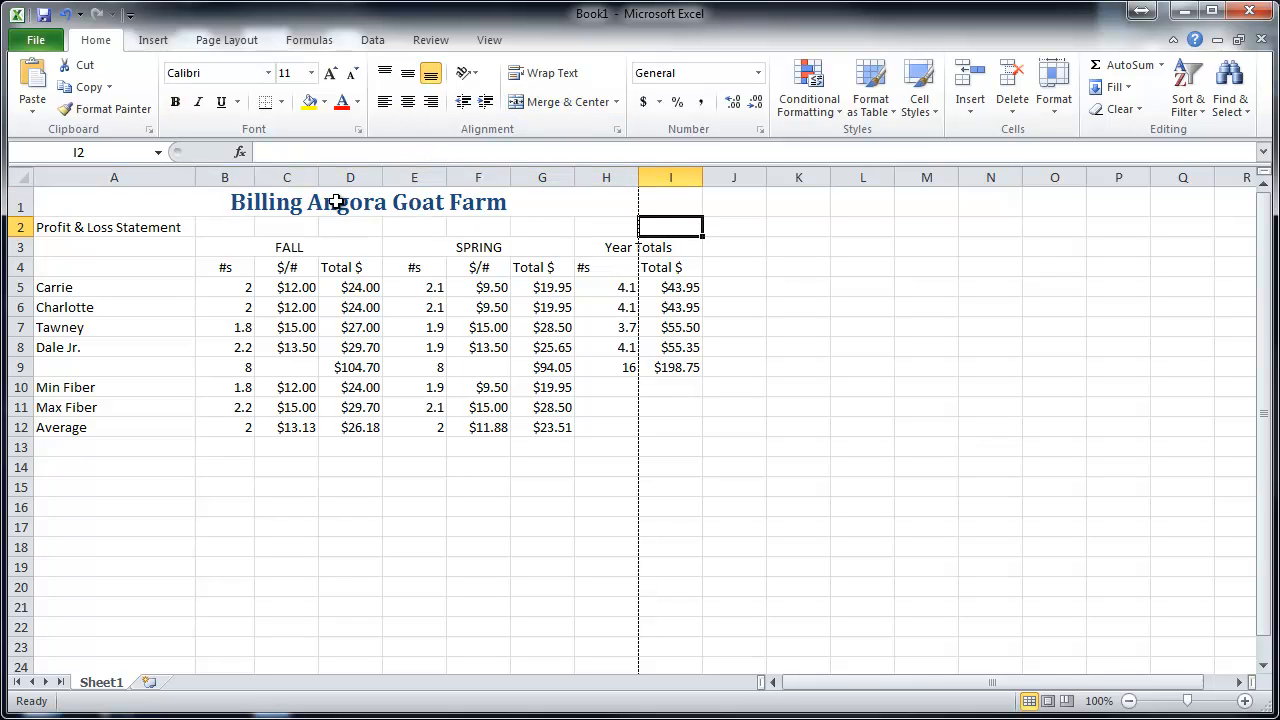
# - Merge and center the Profit & Loss Statement subtitle across A2:I2, formatted with the 40% - Accent1 style and bold
pyautogui.click(137, 228)
pyautogui.moveTo(137, 228); pyautogui.dragTo(670, 228)
pyautogui.click(560, 101)
pyautogui.click(918, 90)
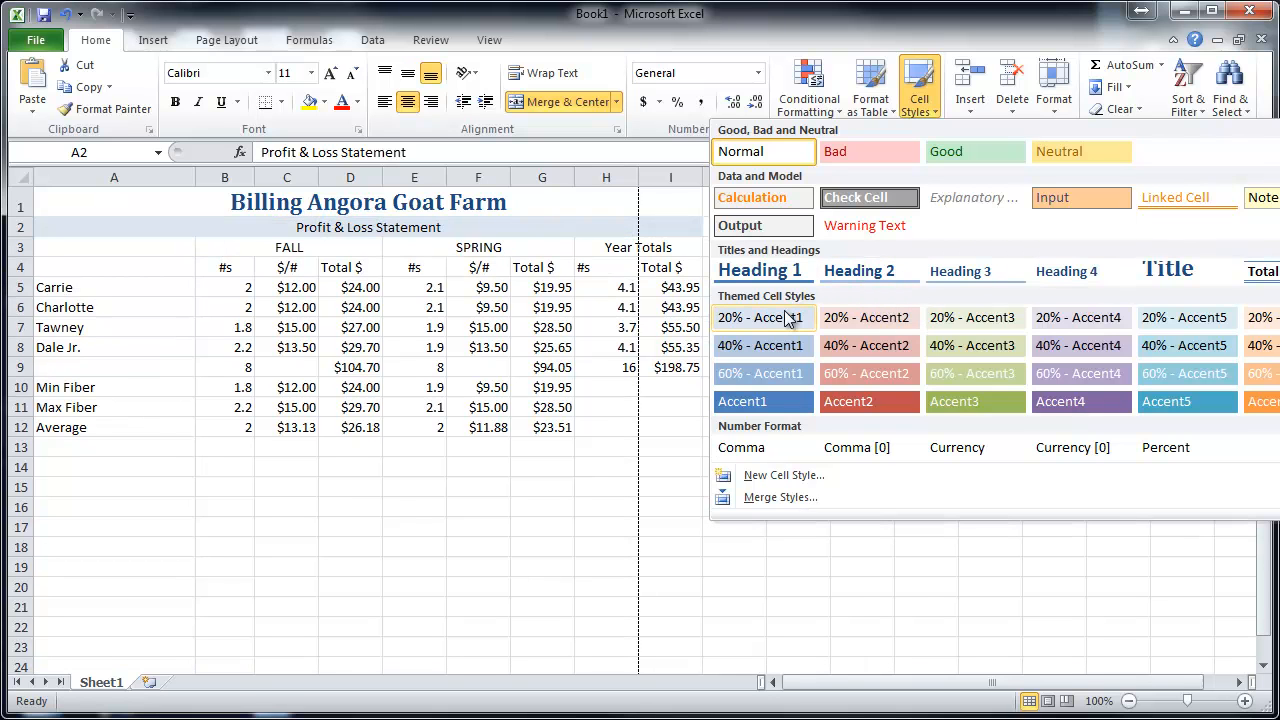
pyautogui.click(782, 343)
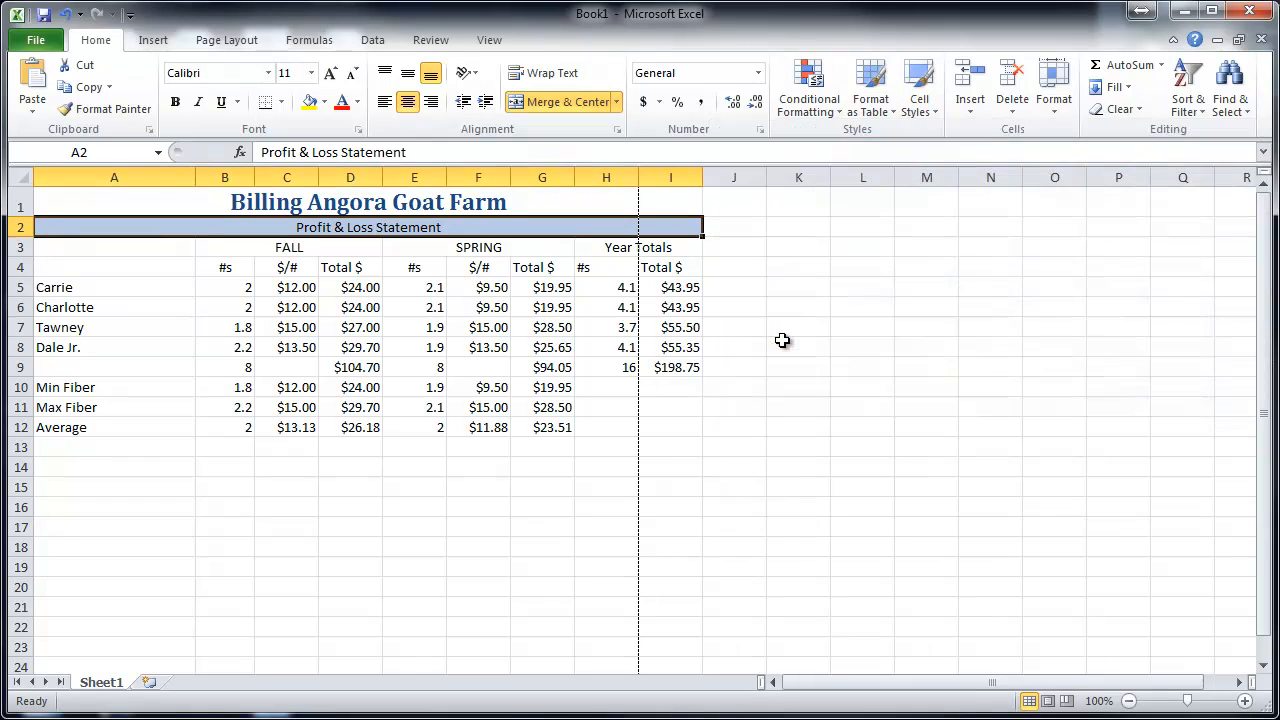
pyautogui.click(175, 102)
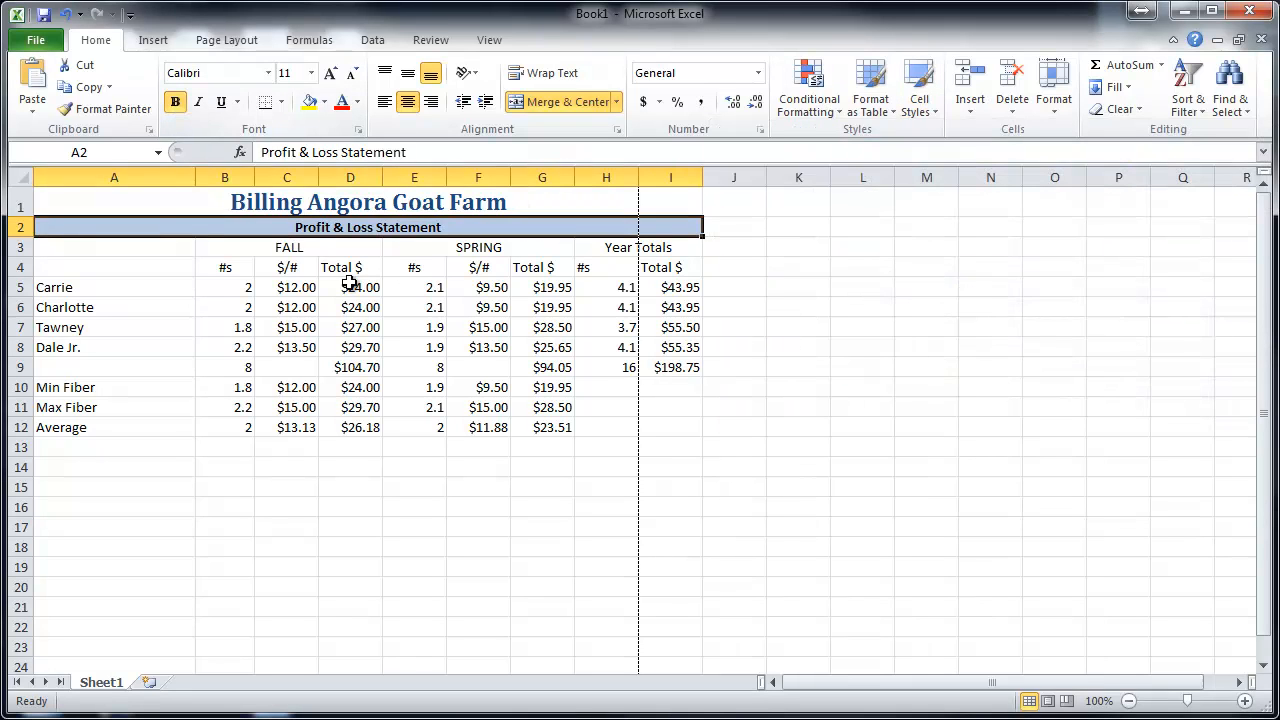
# - Make the FALL, SPRING and Year Totals headings in row 3 bold at size 14, and reduce their font size to 12
pyautogui.click(620, 250)
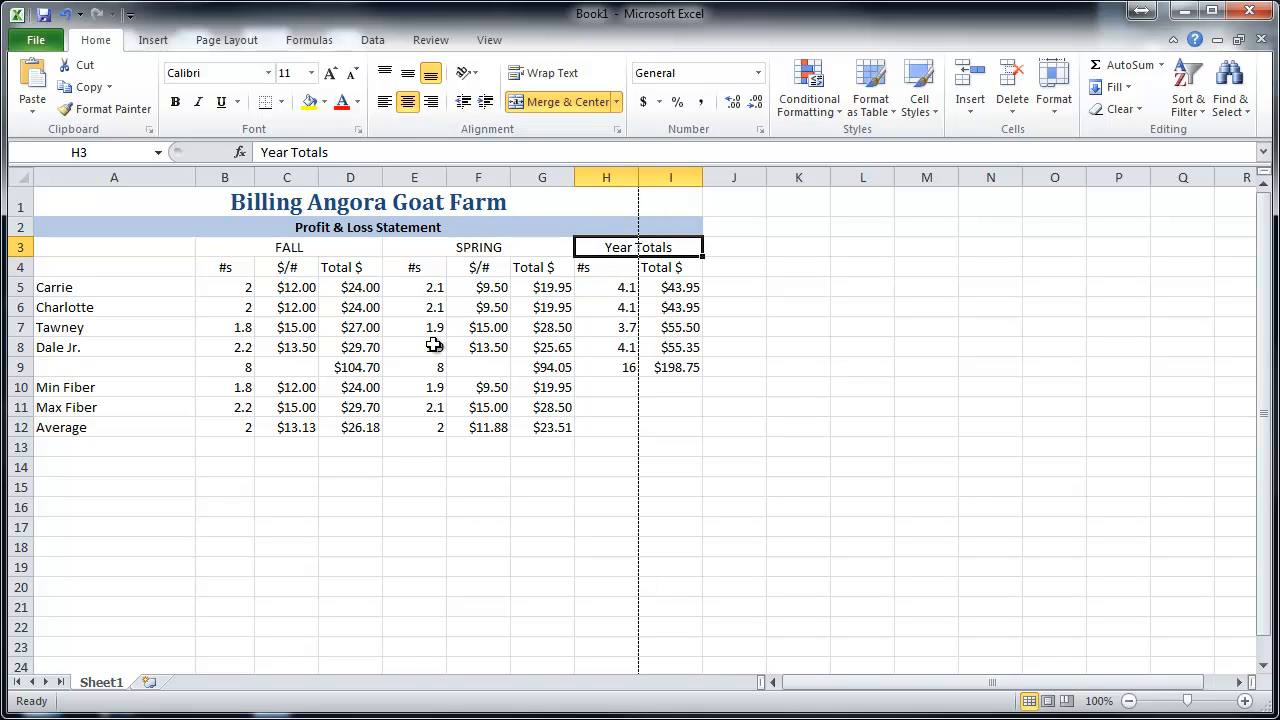
pyautogui.moveTo(300, 247); pyautogui.dragTo(637, 250)
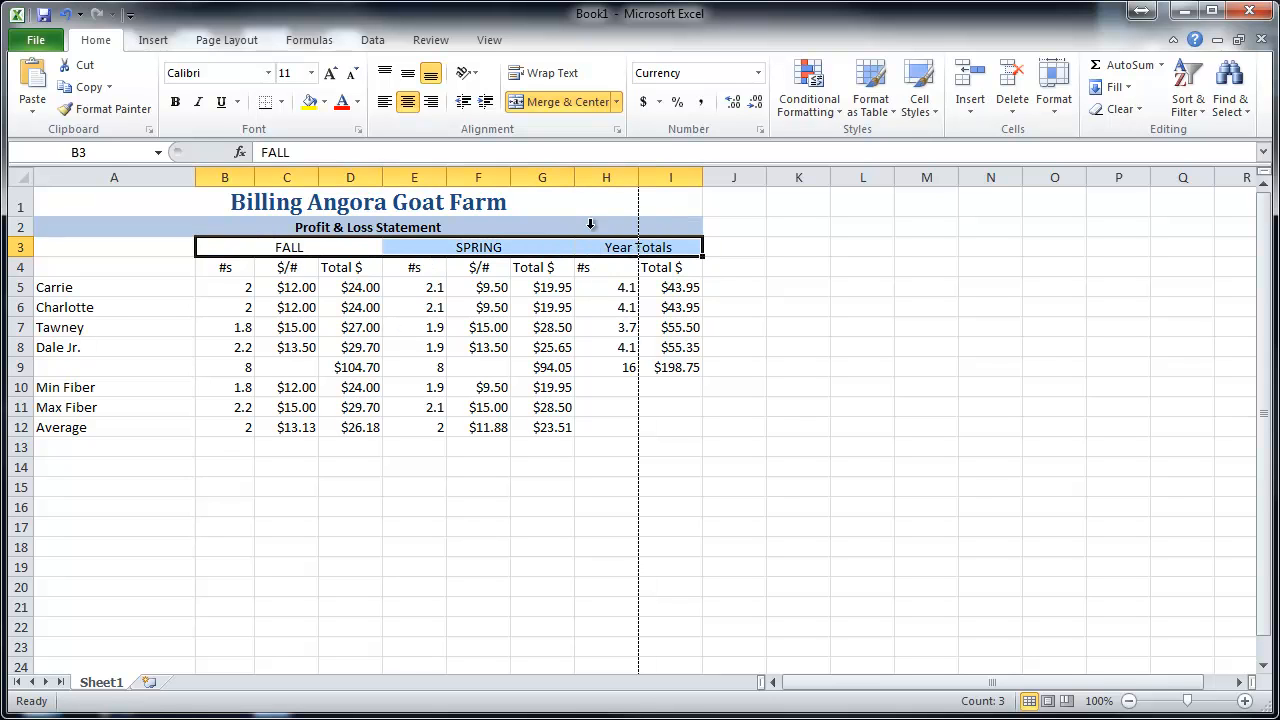
pyautogui.click(358, 130)
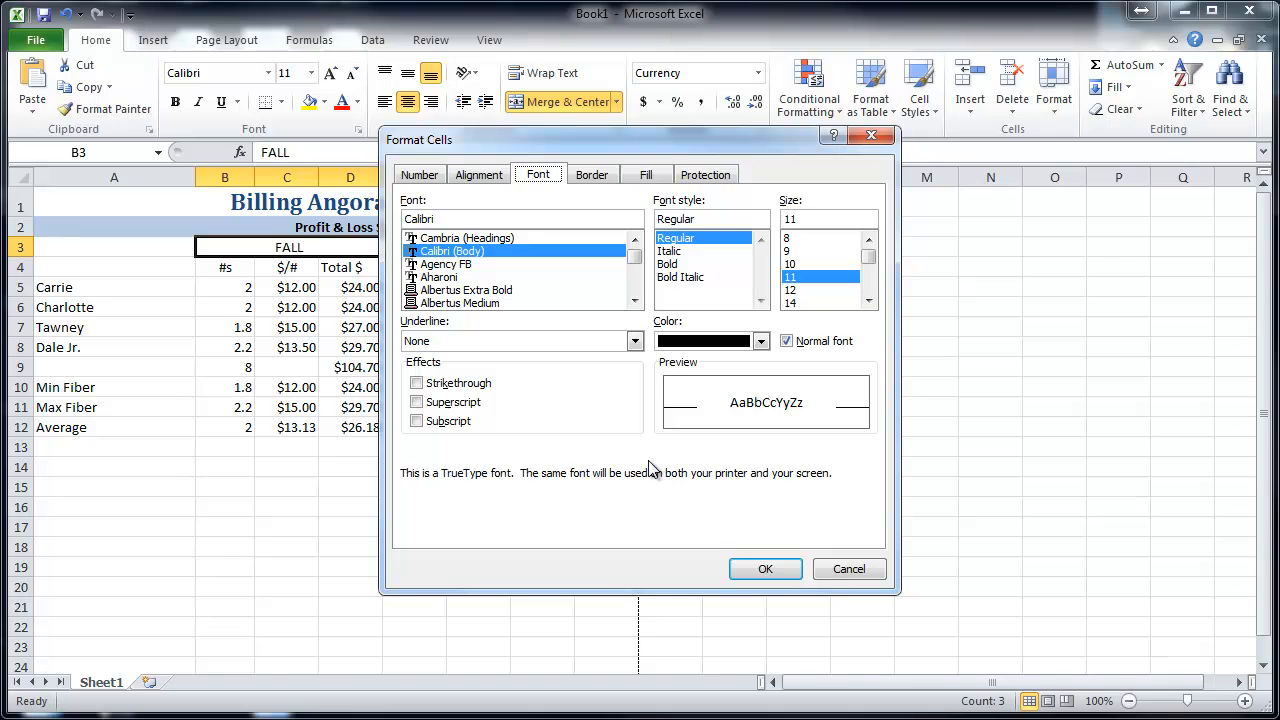
pyautogui.click(626, 342)
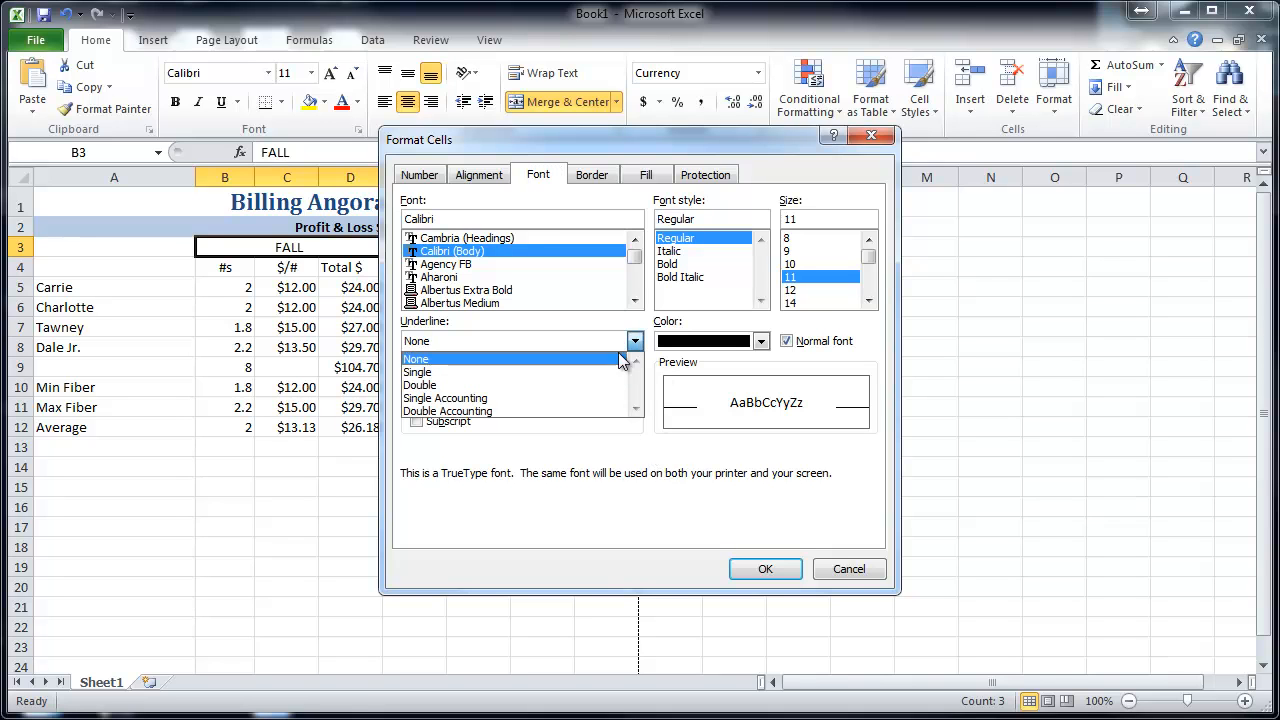
pyautogui.click(502, 344)
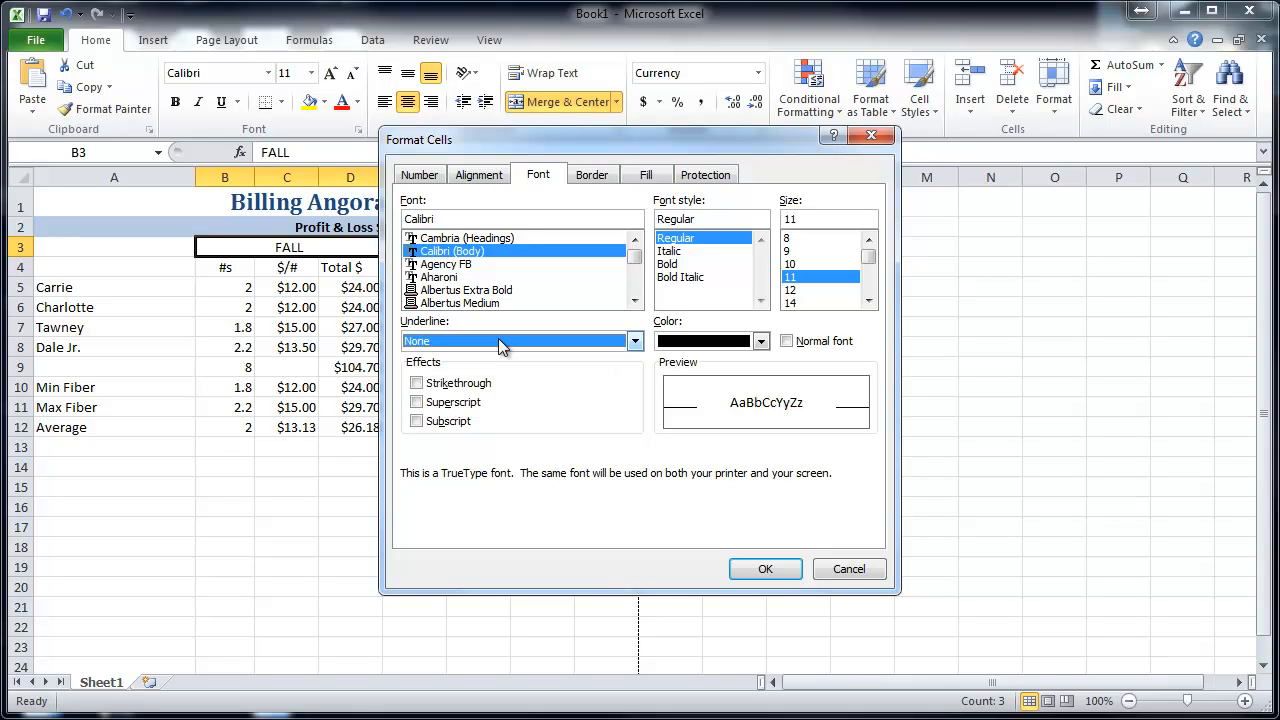
pyautogui.click(695, 263)
pyautogui.click(803, 303)
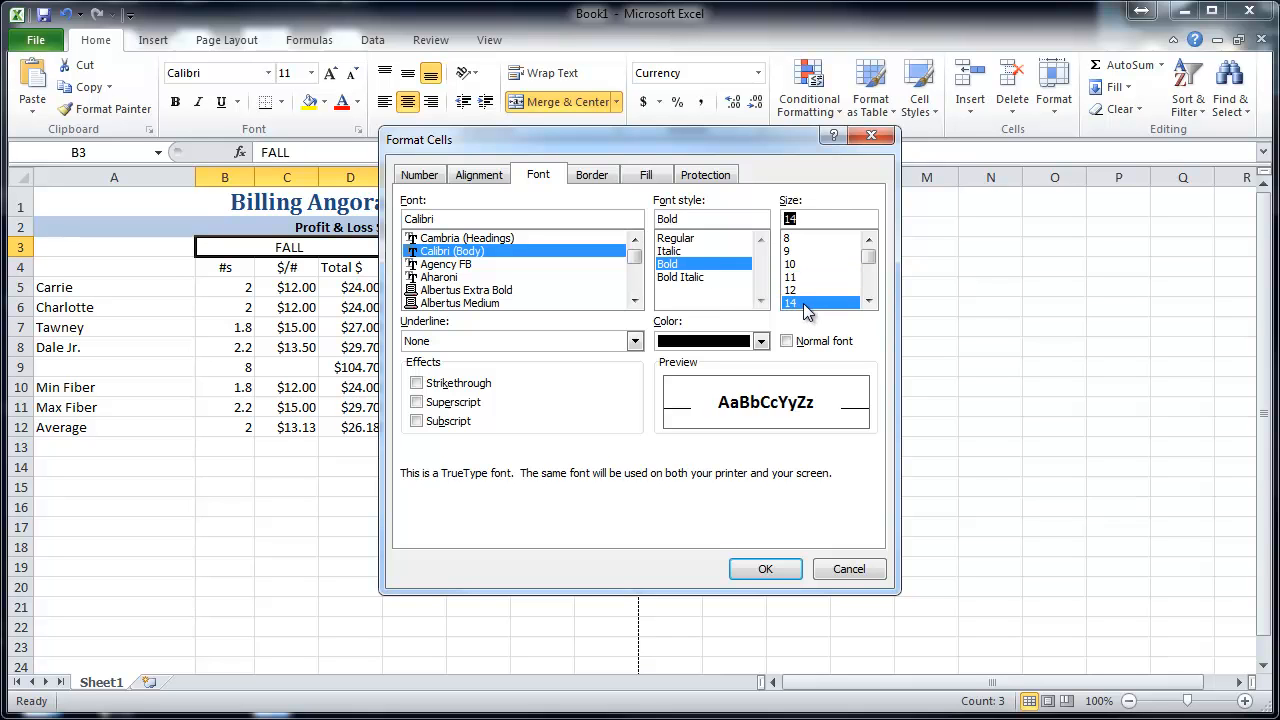
pyautogui.click(765, 568)
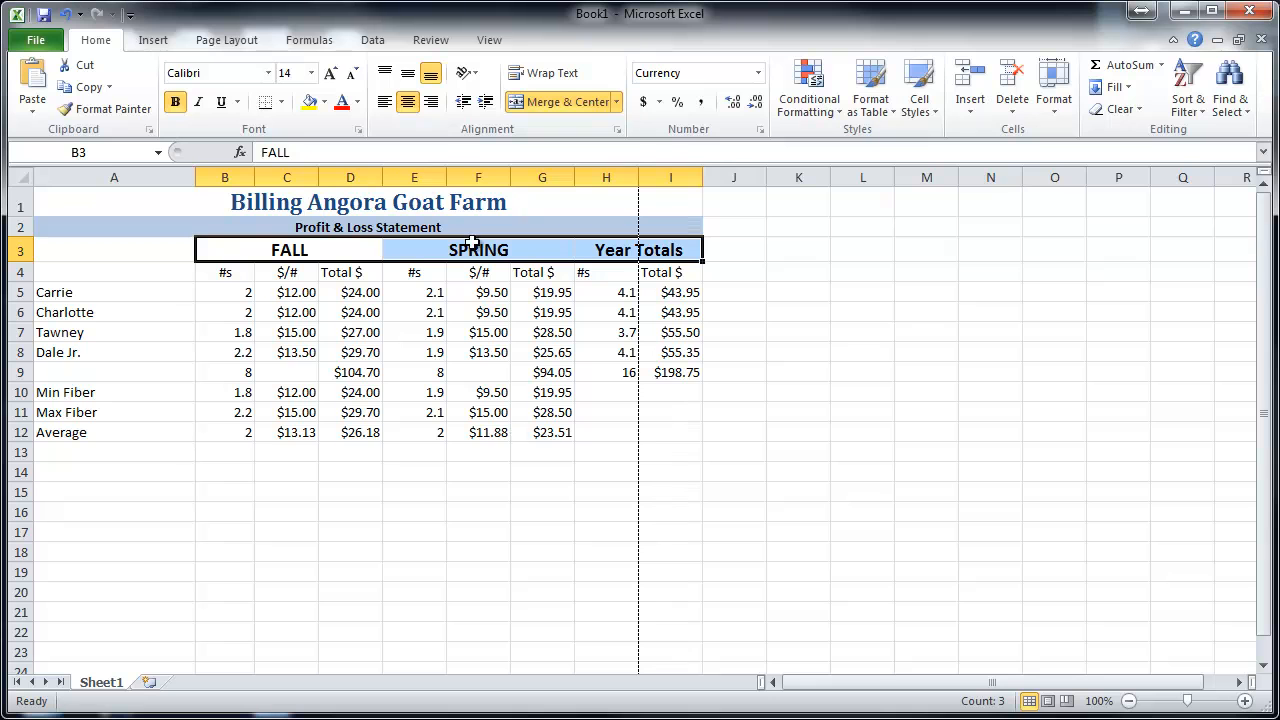
pyautogui.click(354, 74)
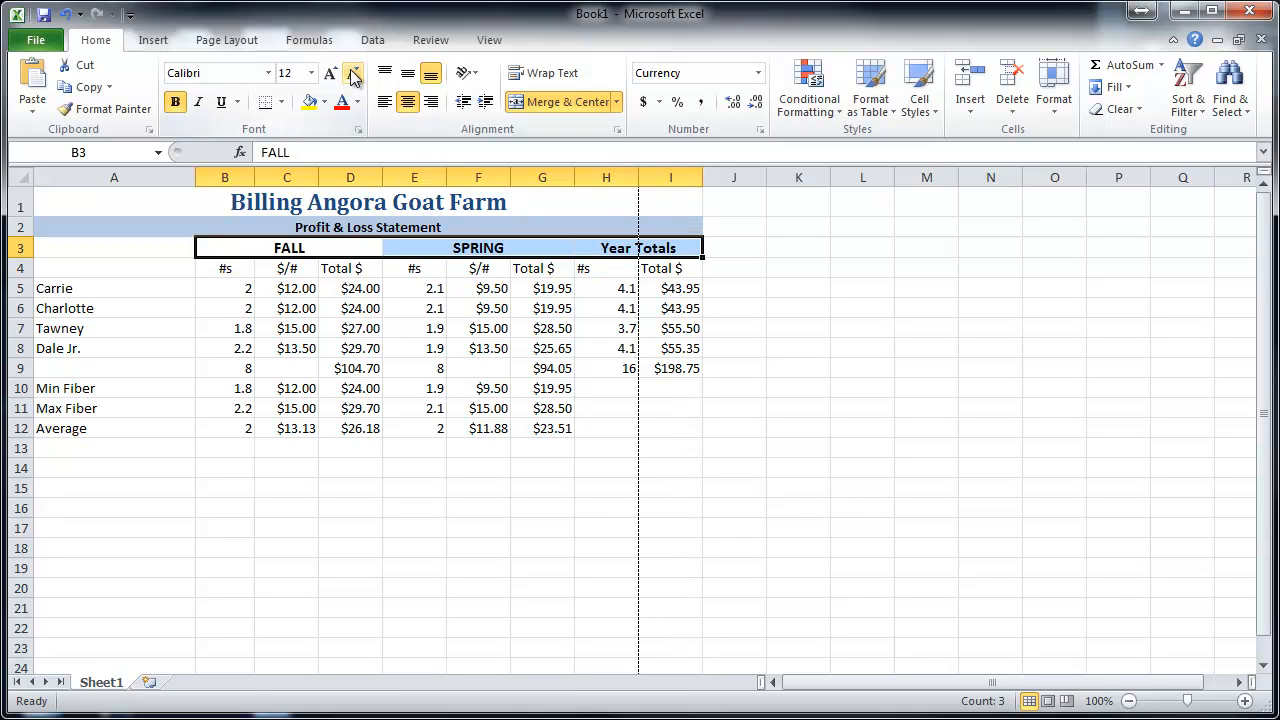
# - Increase the font size of the Profit & Loss Statement subtitle in row 2 to 14
pyautogui.click(338, 220)
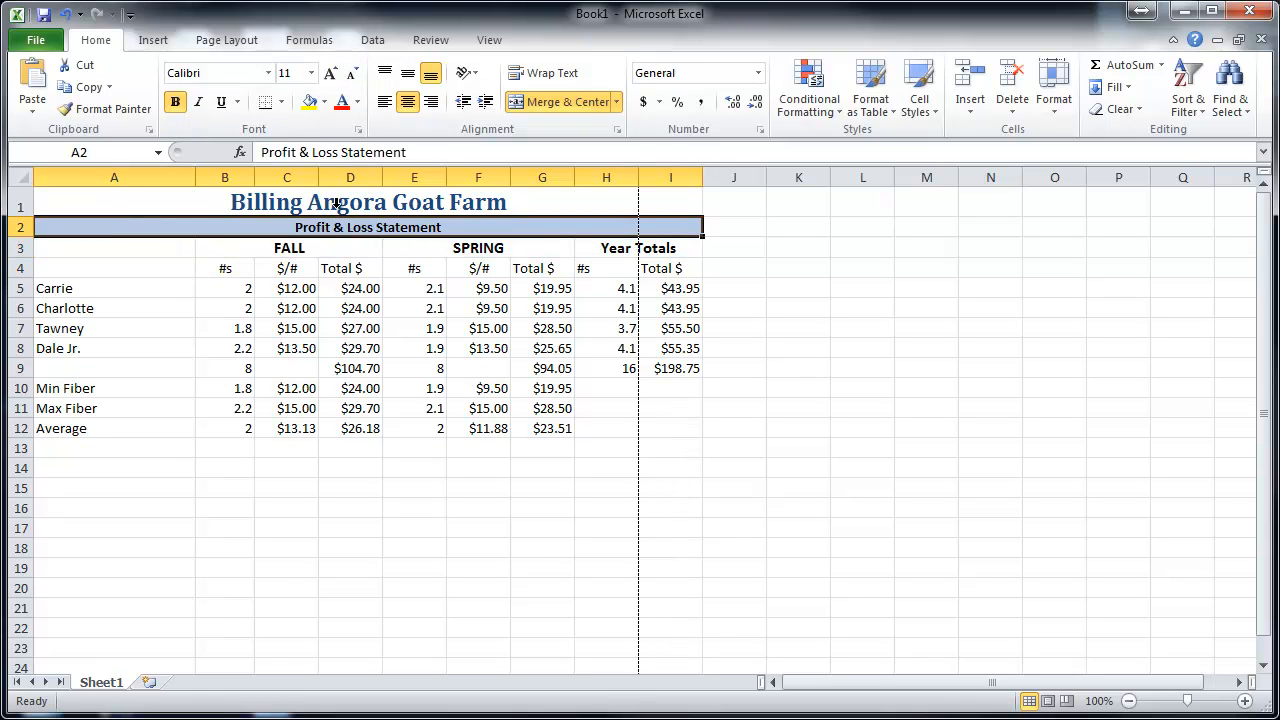
pyautogui.click(331, 76)
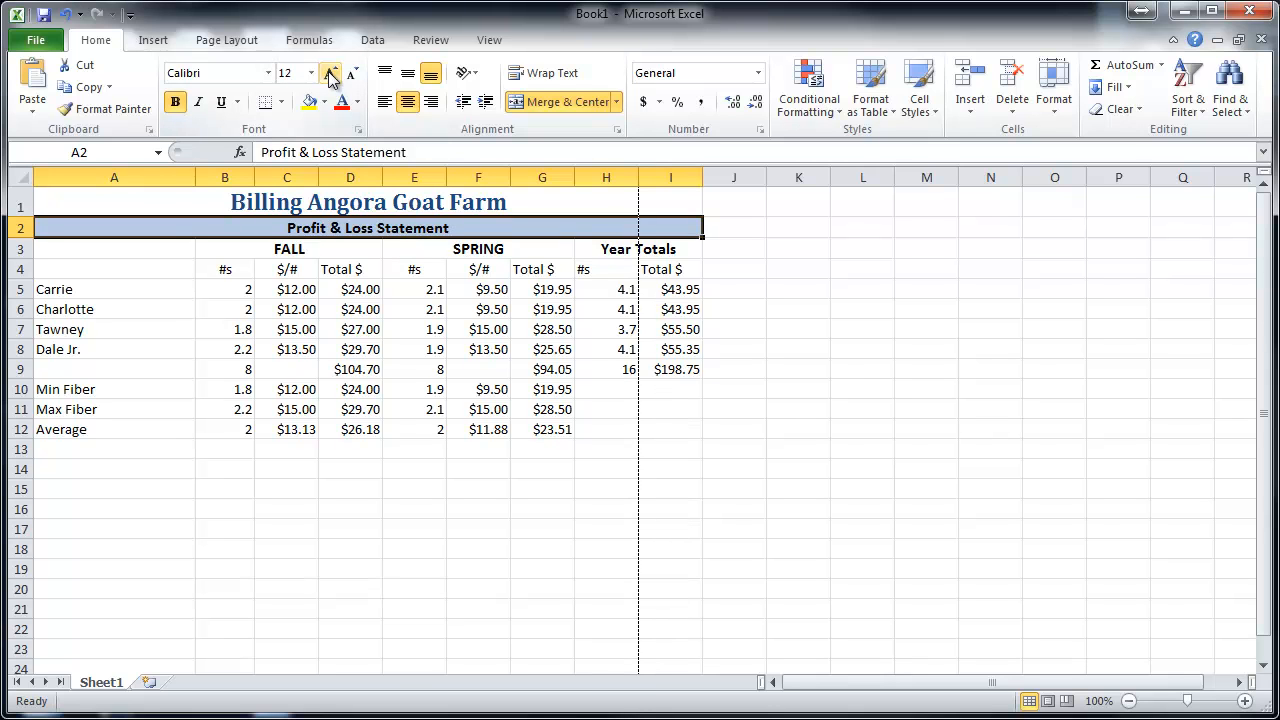
pyautogui.click(331, 76)
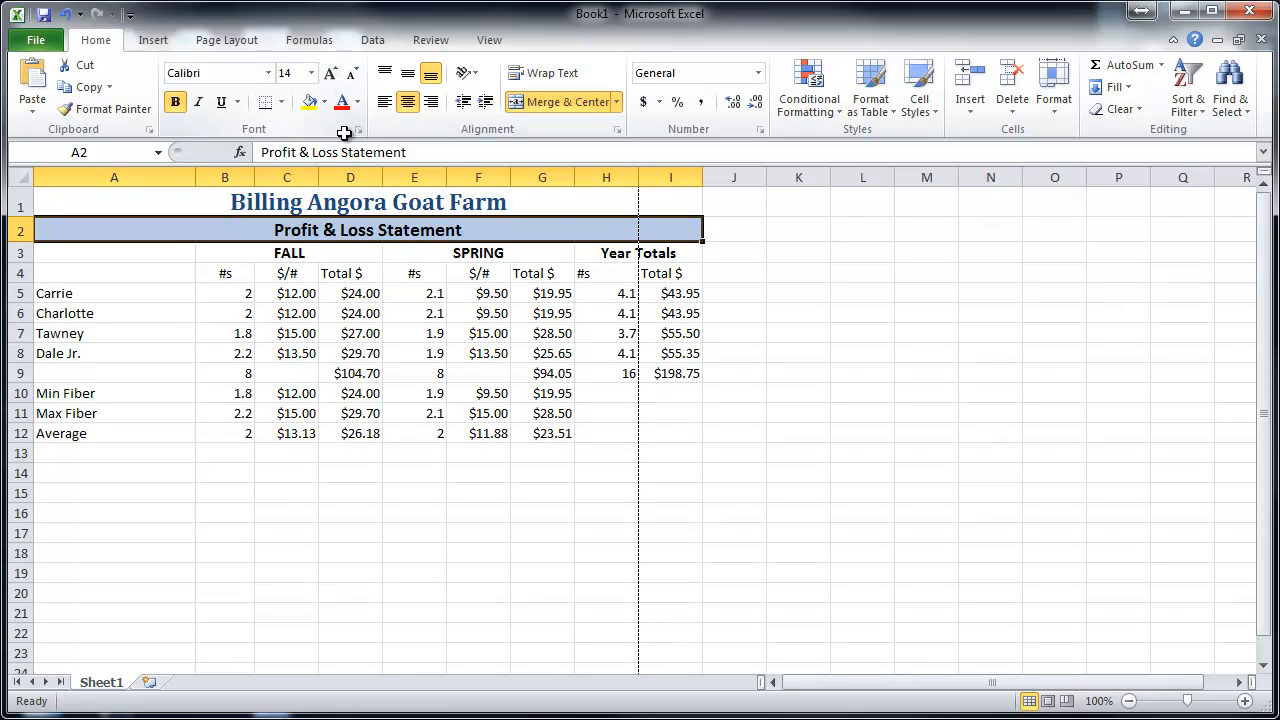
# - Change the FALL, SPRING and Year Totals headings in row 3 to Times New Roman at size 11
pyautogui.click(280, 255)
pyautogui.moveTo(323, 254); pyautogui.dragTo(645, 256)
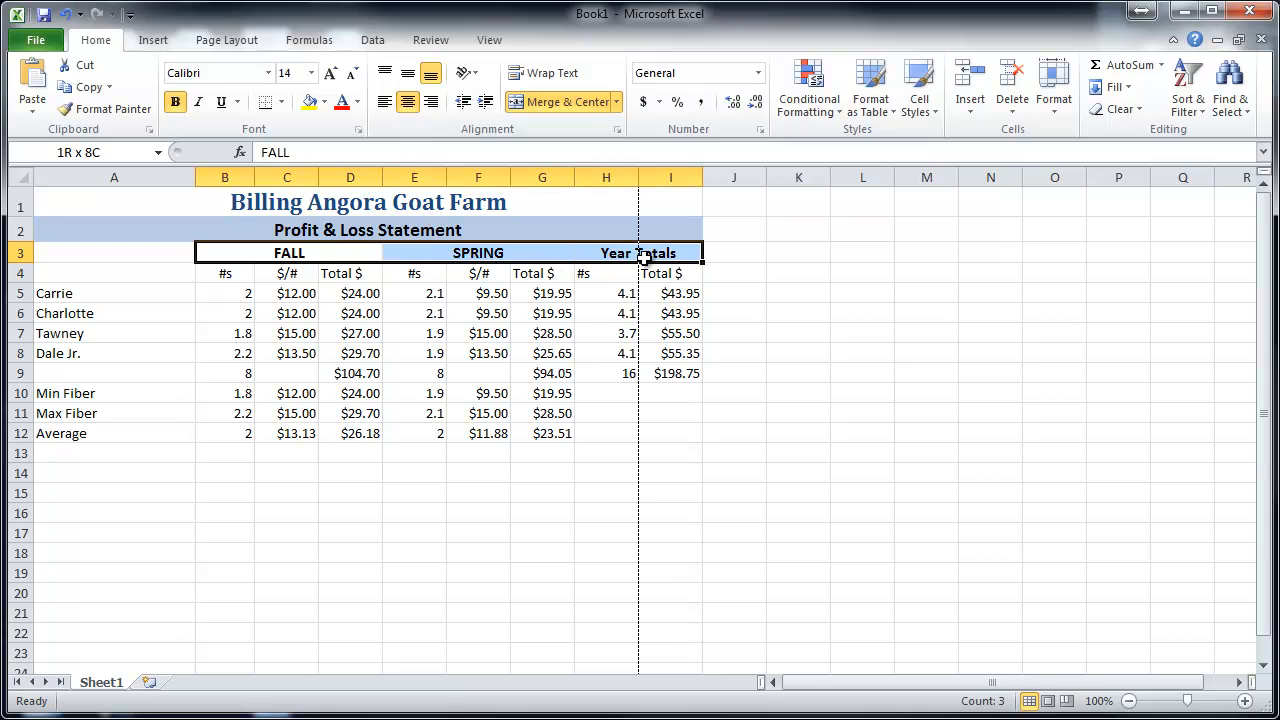
pyautogui.click(269, 74)
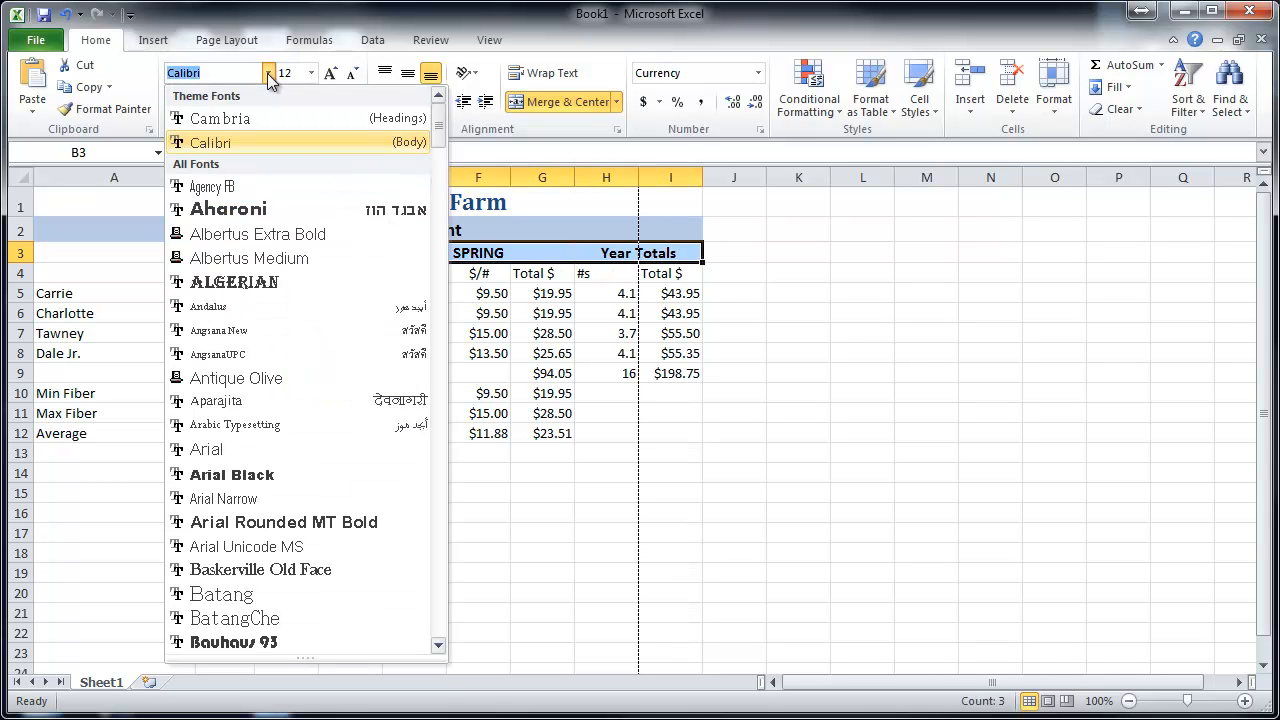
pyautogui.write('Times New Roman')
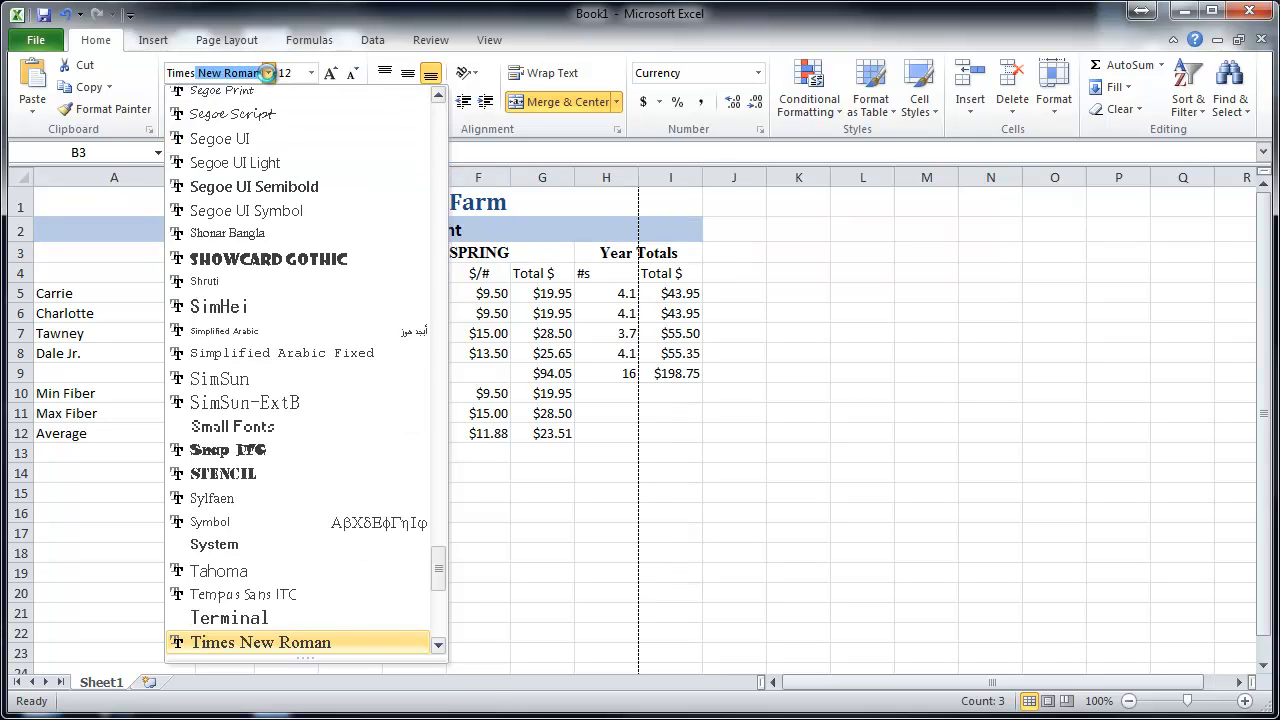
pyautogui.press('Tab')
pyautogui.press('Return')
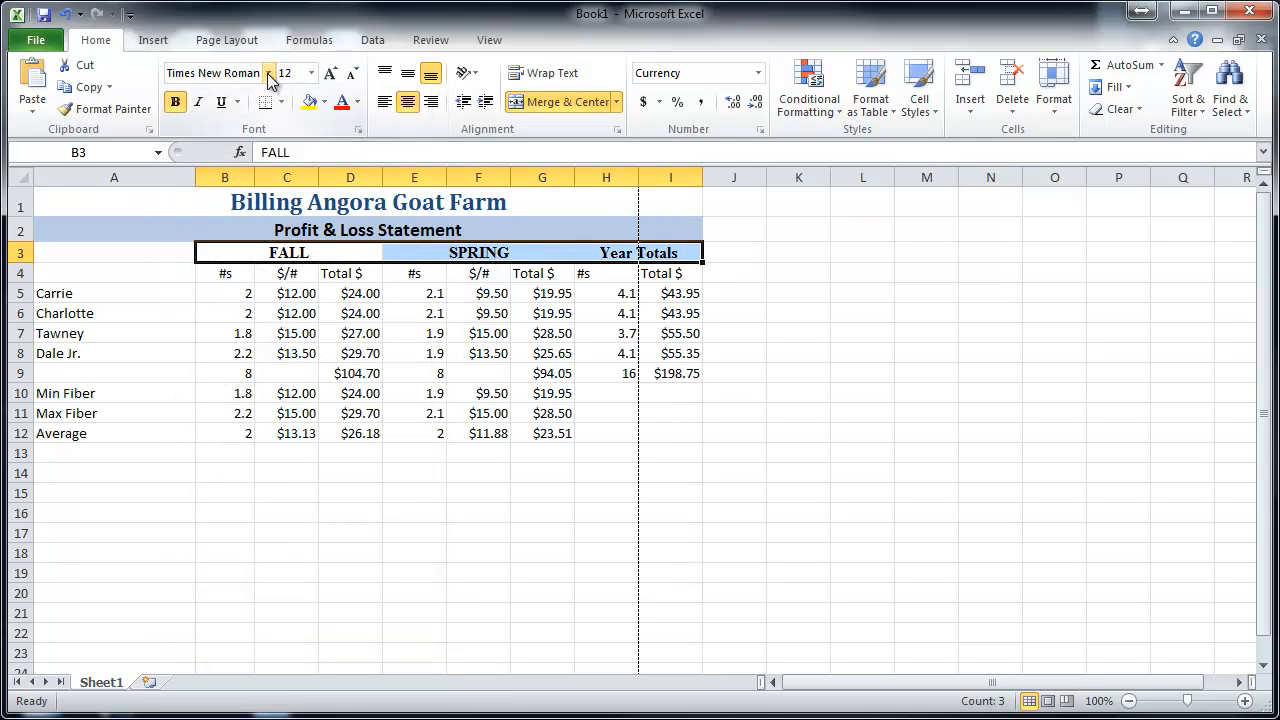
pyautogui.click(352, 80)
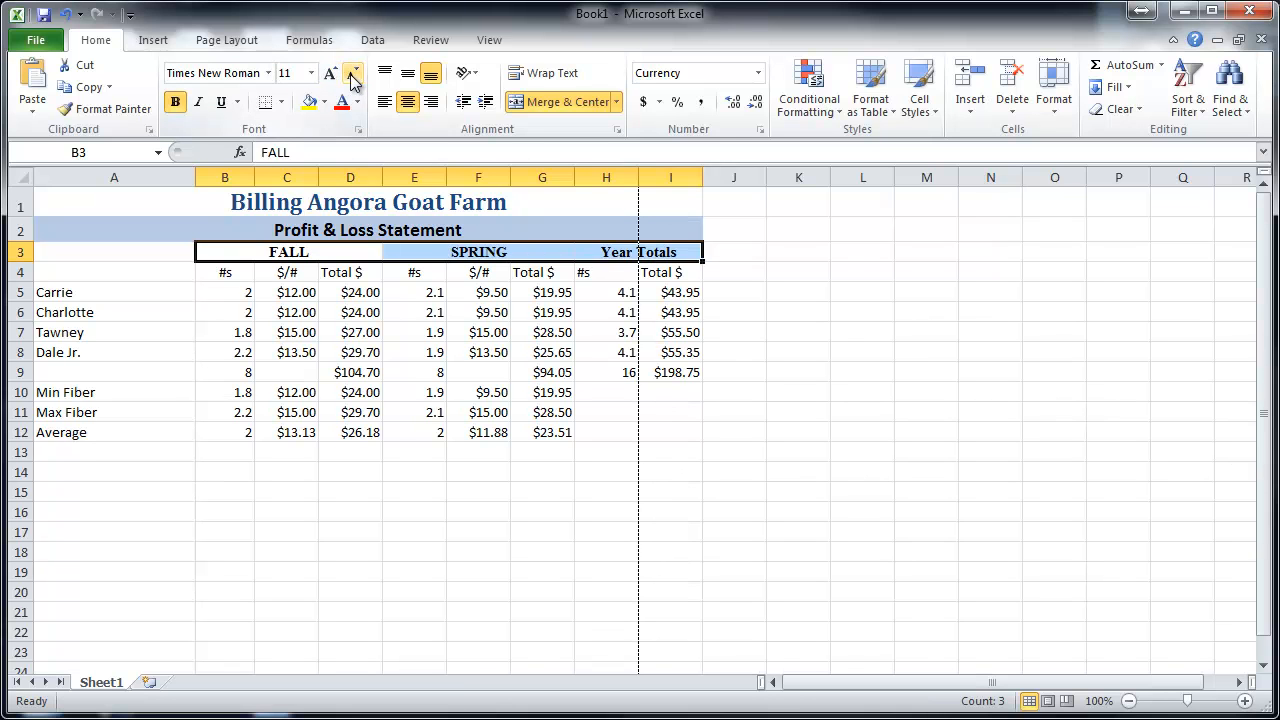
pyautogui.click(362, 528)
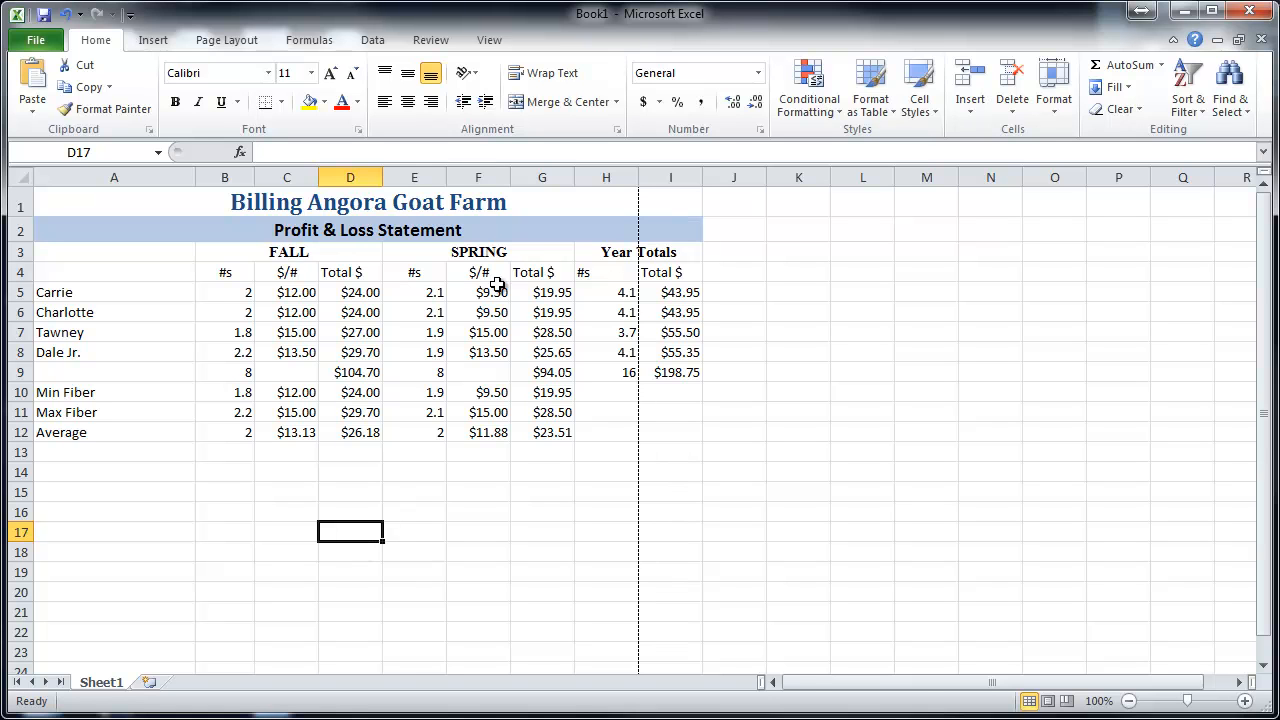
# - Fill the SPRING block, cells E3:G12, with a light olive green theme color
pyautogui.moveTo(500, 254); pyautogui.dragTo(505, 441)
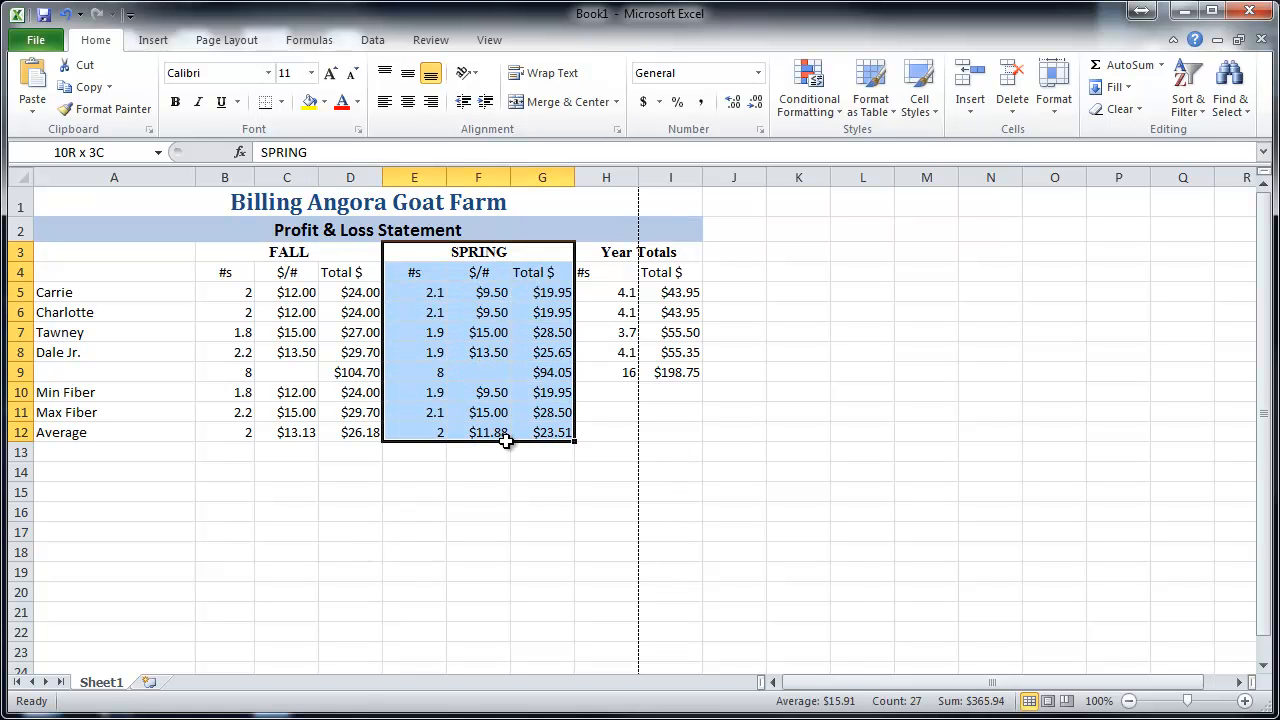
pyautogui.click(324, 103)
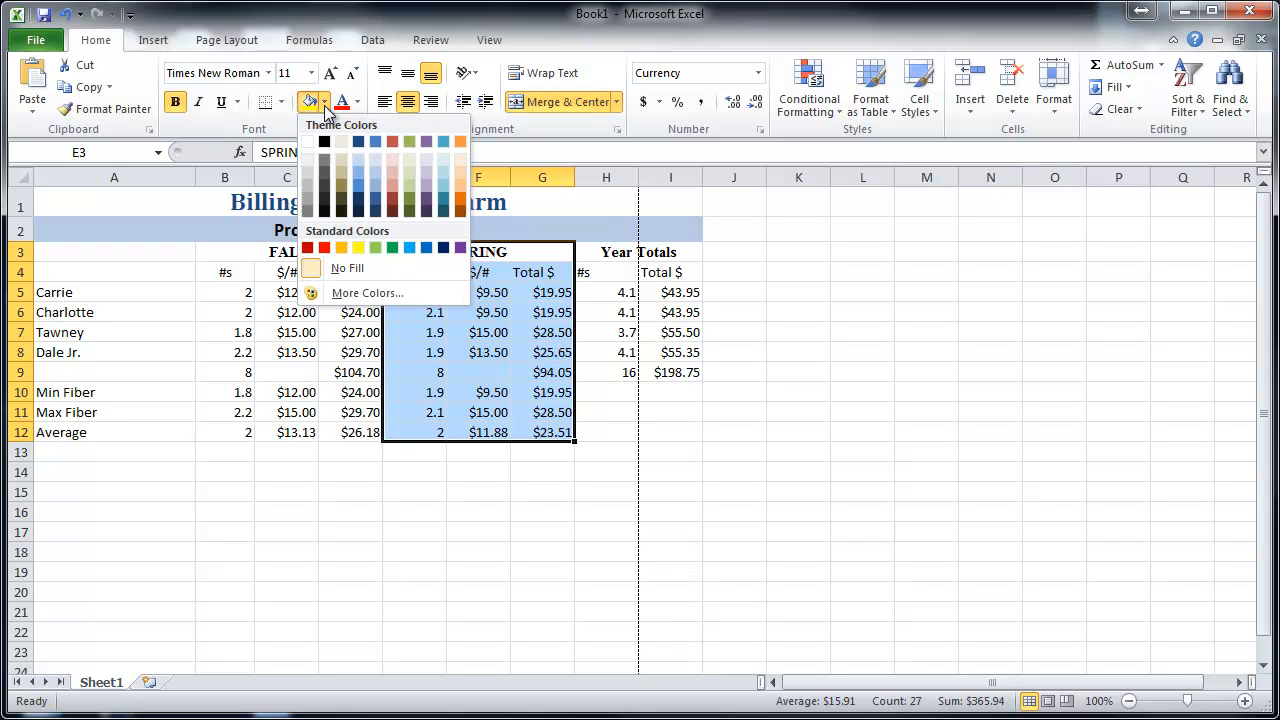
pyautogui.click(412, 174)
pyautogui.click(418, 555)
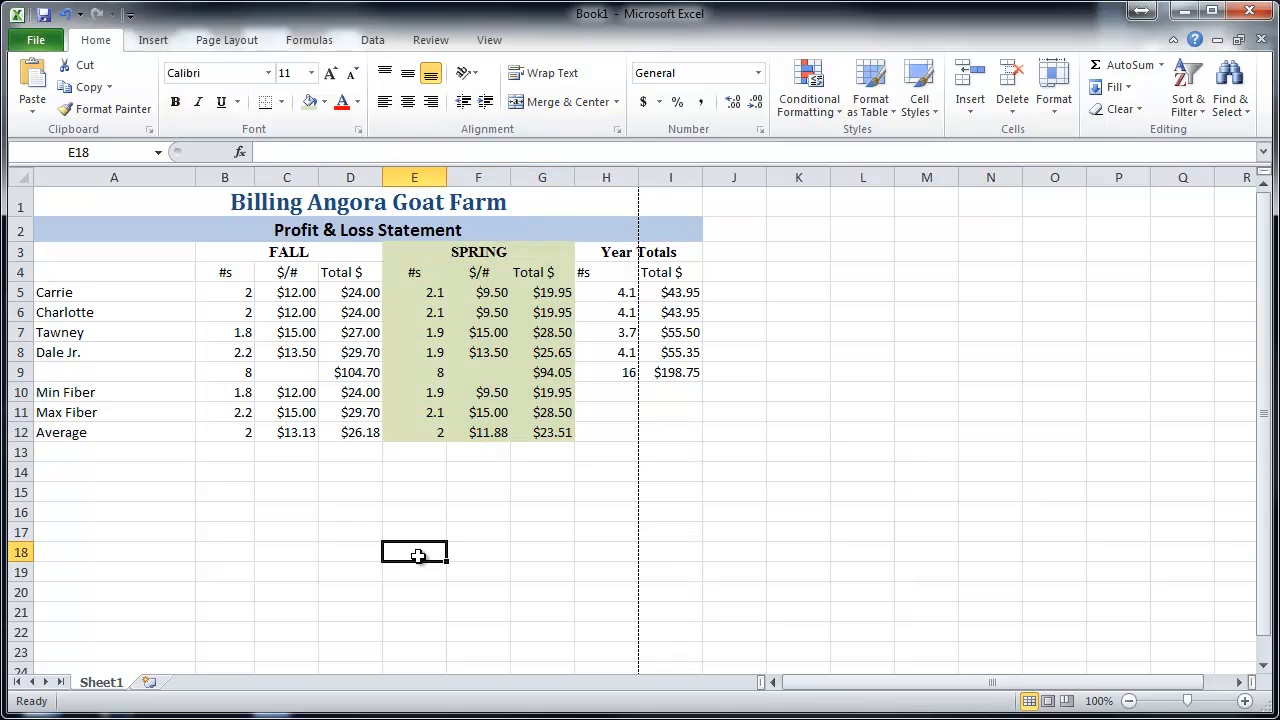
# - Fill the FALL block, cells B3:D12, with a light orange theme color
pyautogui.moveTo(225, 252); pyautogui.dragTo(357, 425)
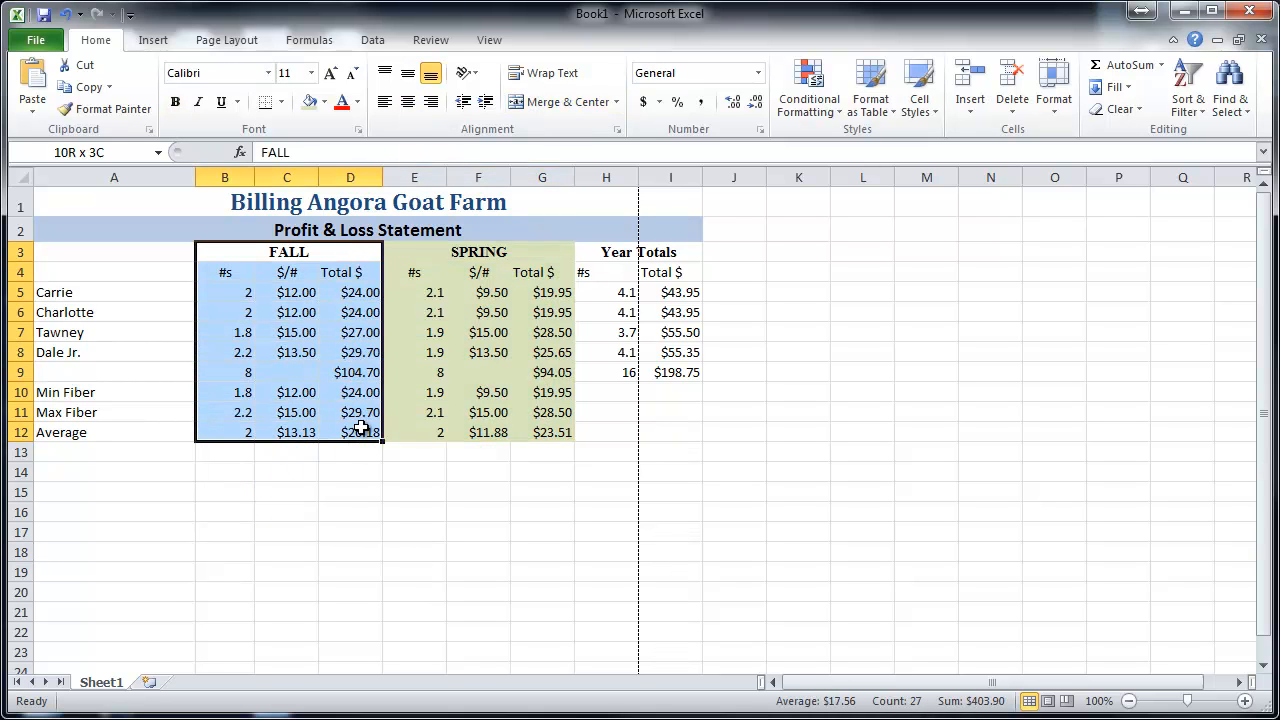
pyautogui.click(324, 101)
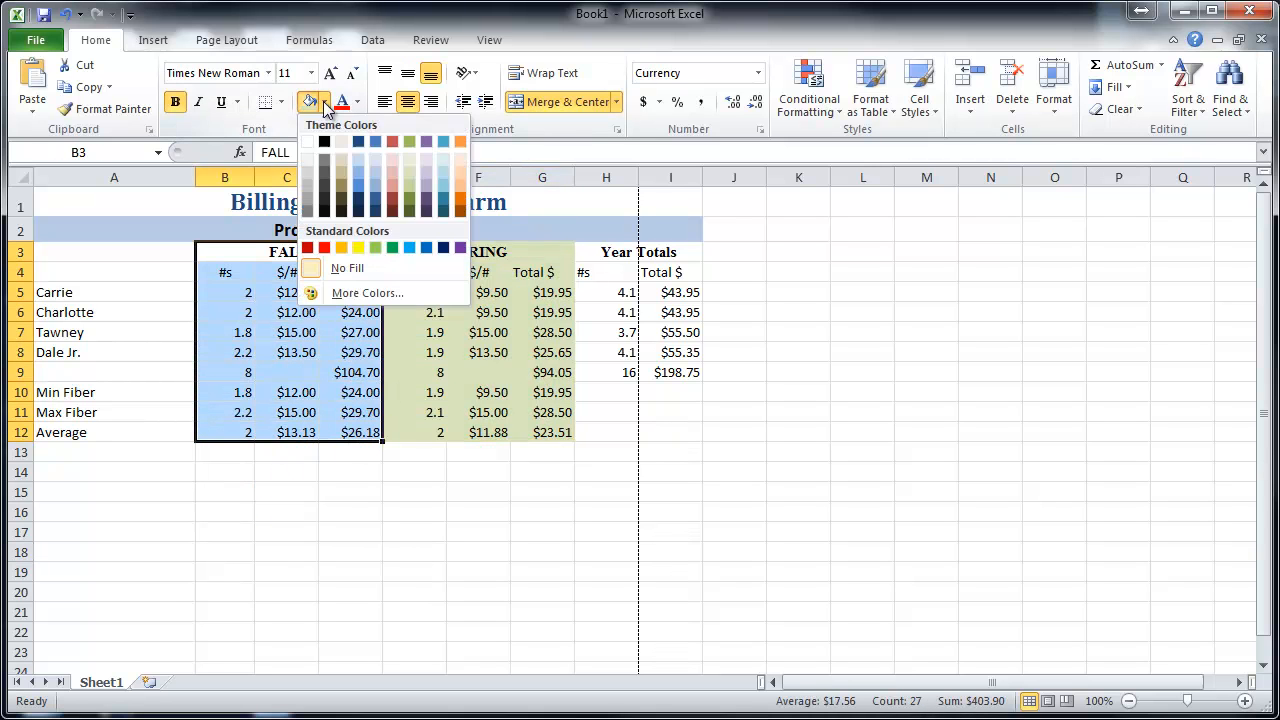
pyautogui.click(463, 183)
pyautogui.click(479, 498)
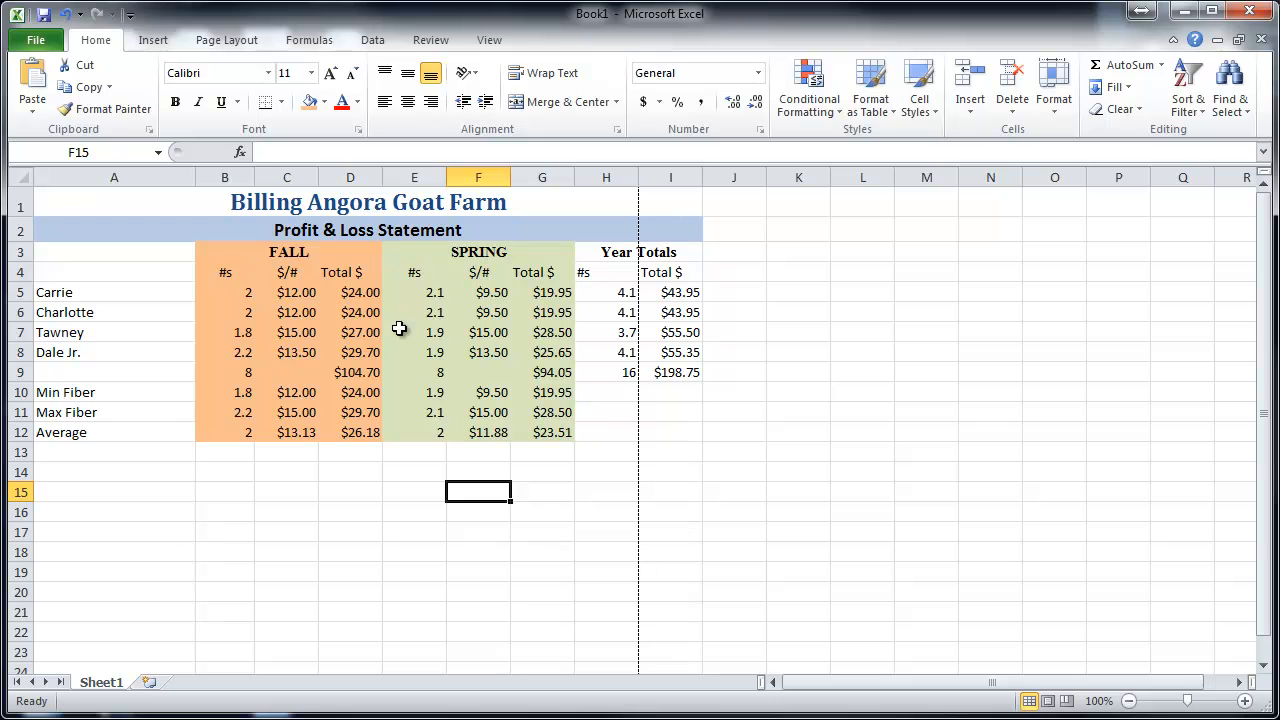
# - Add a Bottom Double Border beneath the FALL, SPRING and Year Totals headings in B3:I3
pyautogui.click(373, 257)
pyautogui.moveTo(373, 257); pyautogui.dragTo(663, 252)
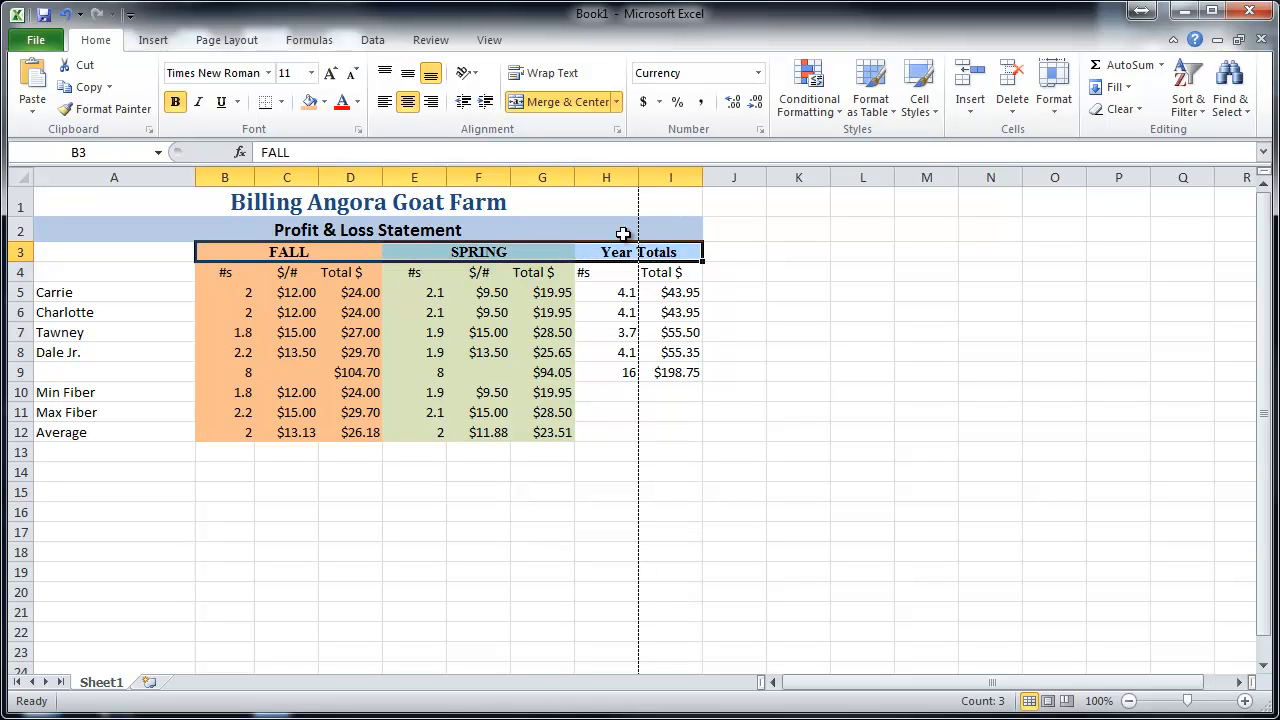
pyautogui.click(281, 102)
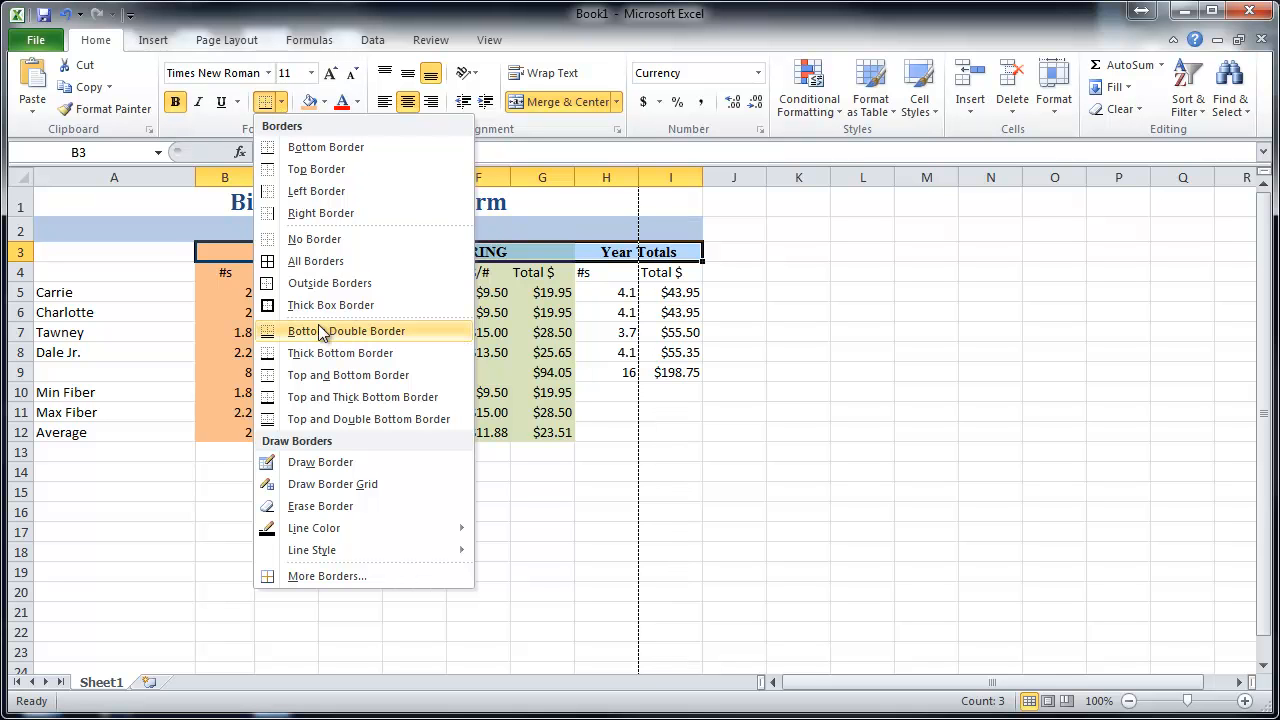
pyautogui.click(323, 331)
pyautogui.click(418, 514)
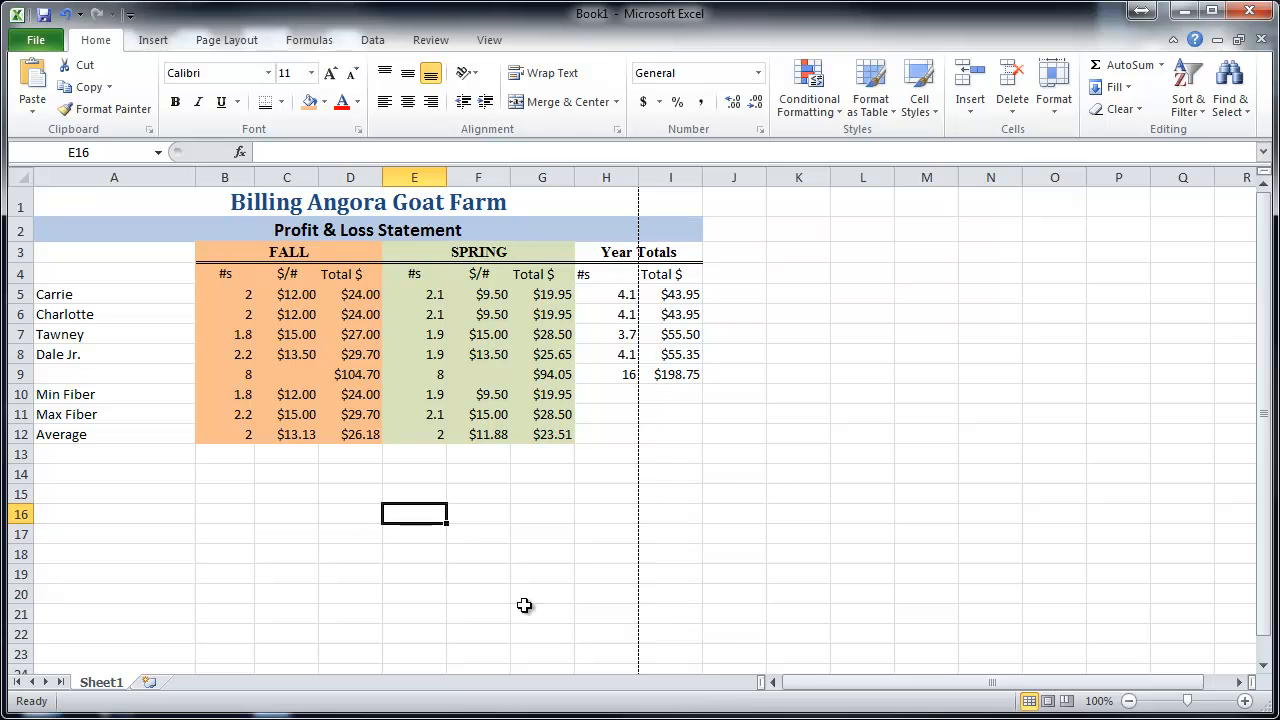
# - Set the font of the data range A4:I12 to Times New Roman, size 12
pyautogui.moveTo(128, 290); pyautogui.dragTo(374, 290)
pyautogui.moveTo(176, 278); pyautogui.dragTo(684, 438)
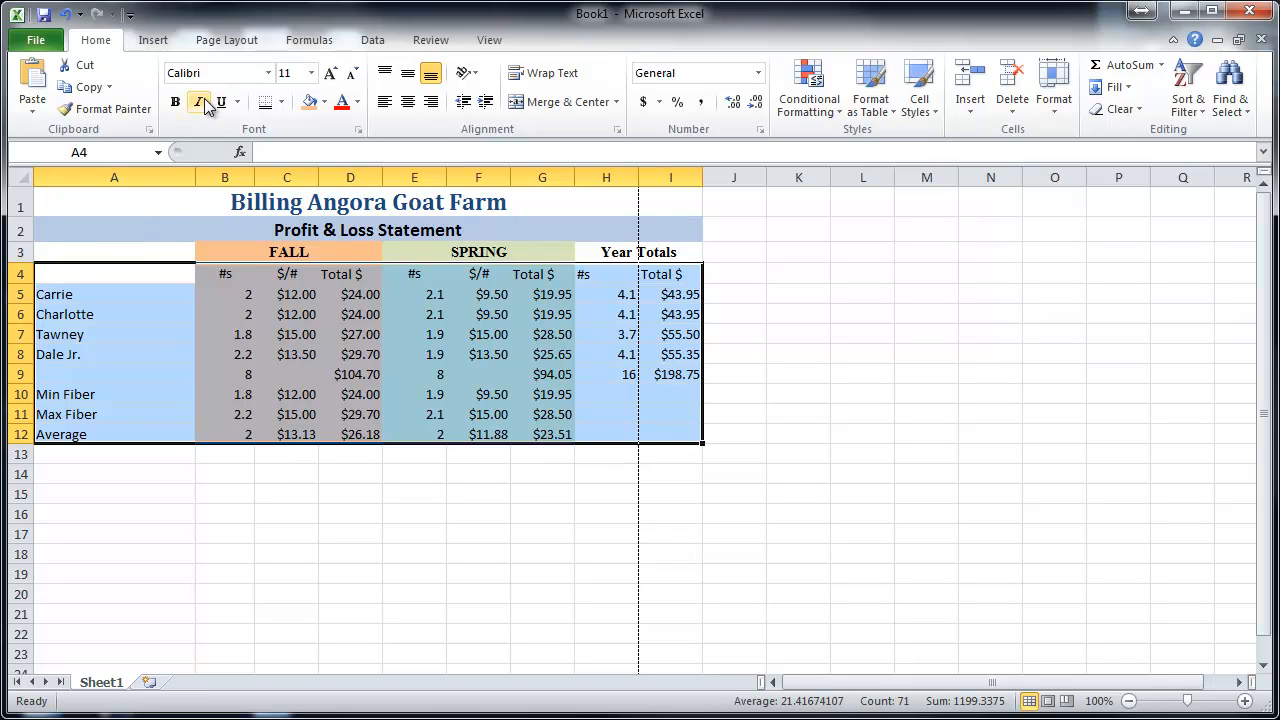
pyautogui.click(245, 72)
pyautogui.write('Times New Roman')
pyautogui.press('Tab')
pyautogui.write('12')
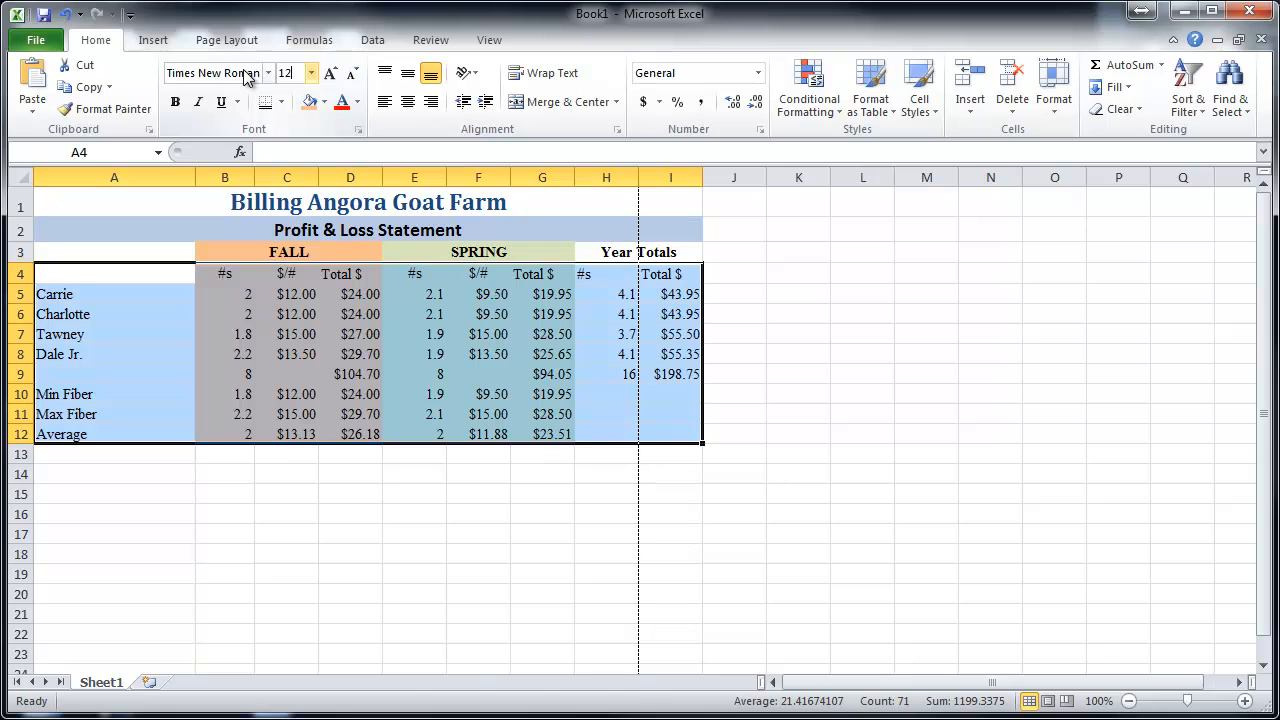
pyautogui.press('Return')
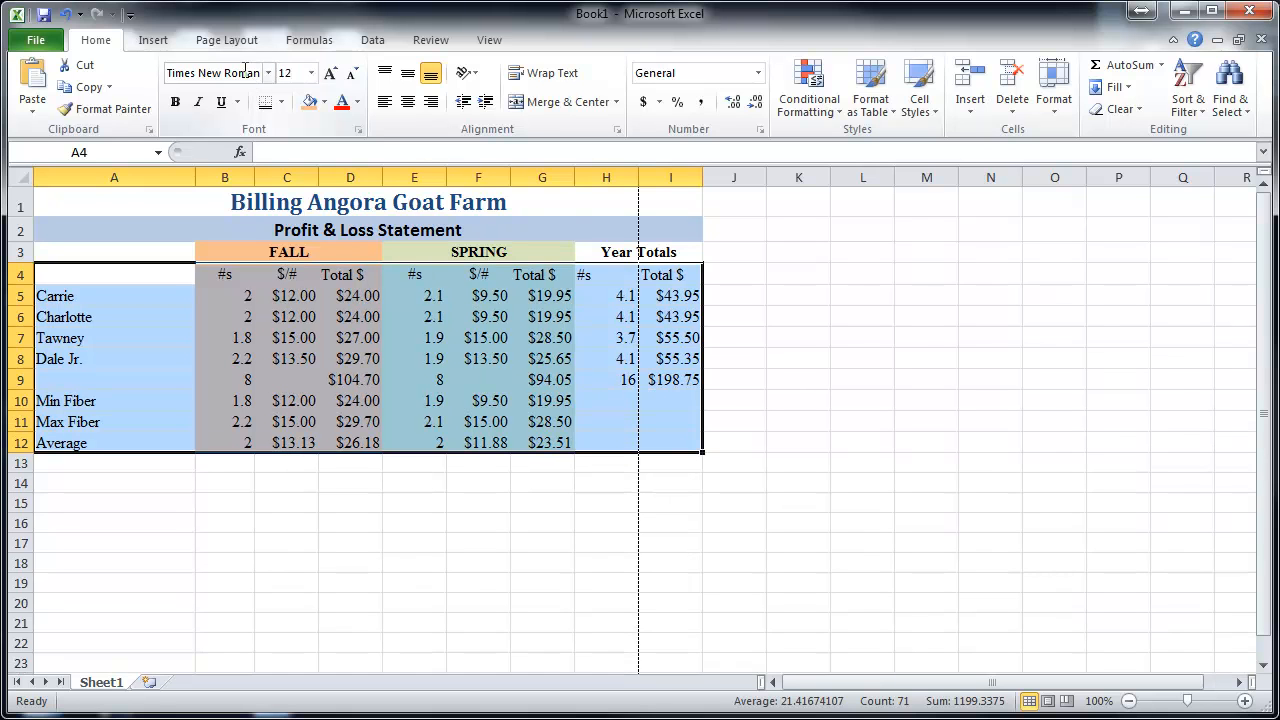
# - AutoFit the width of every column in the sheet to its contents
pyautogui.click(19, 174)
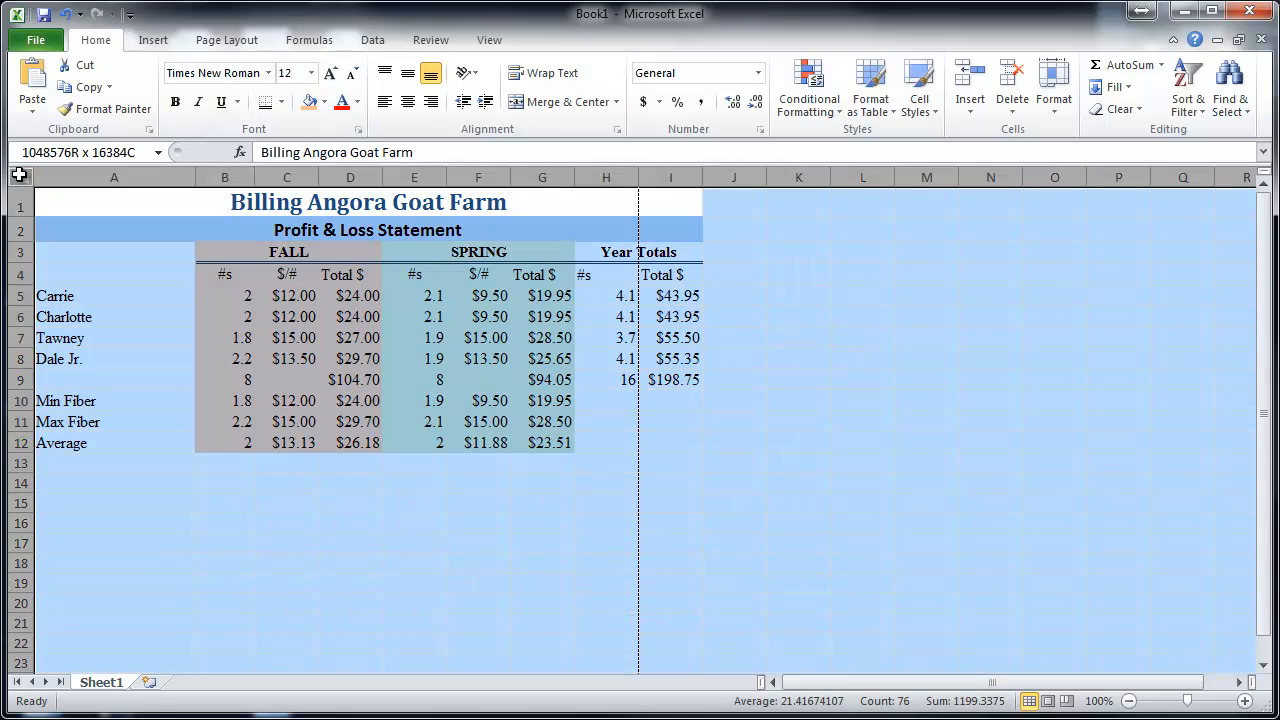
pyautogui.doubleClick(254, 176)
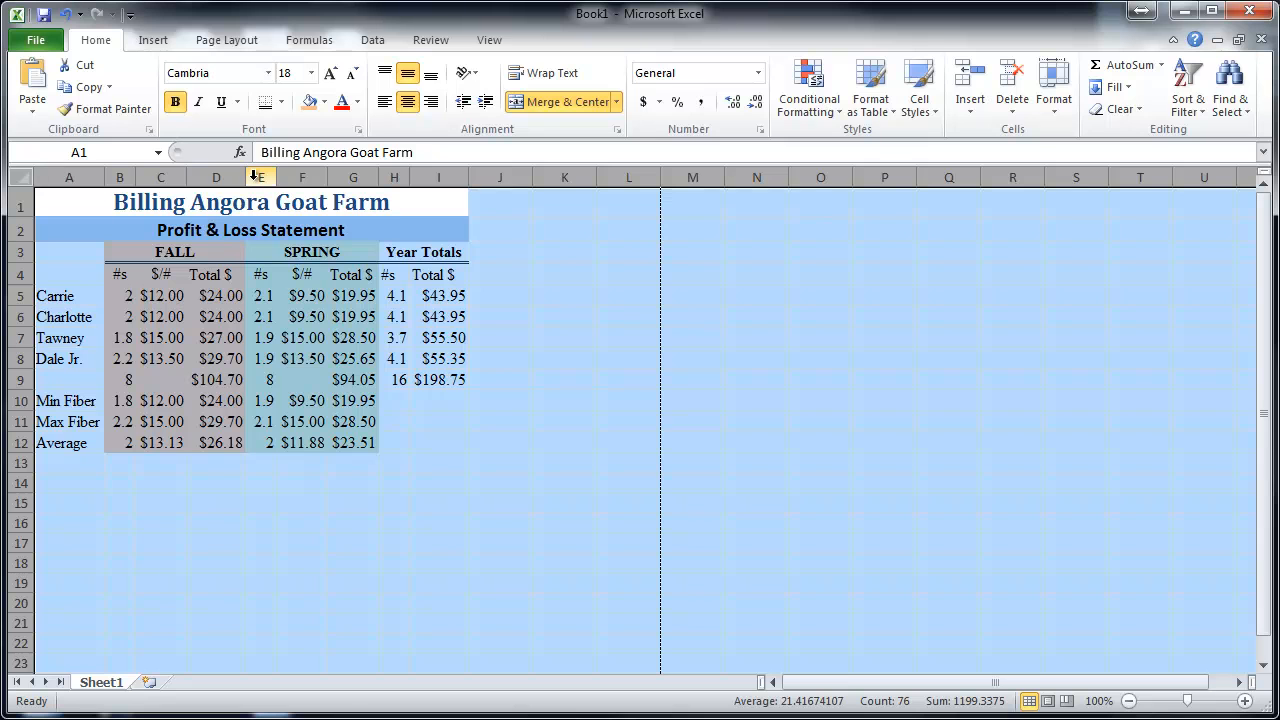
pyautogui.click(330, 500)
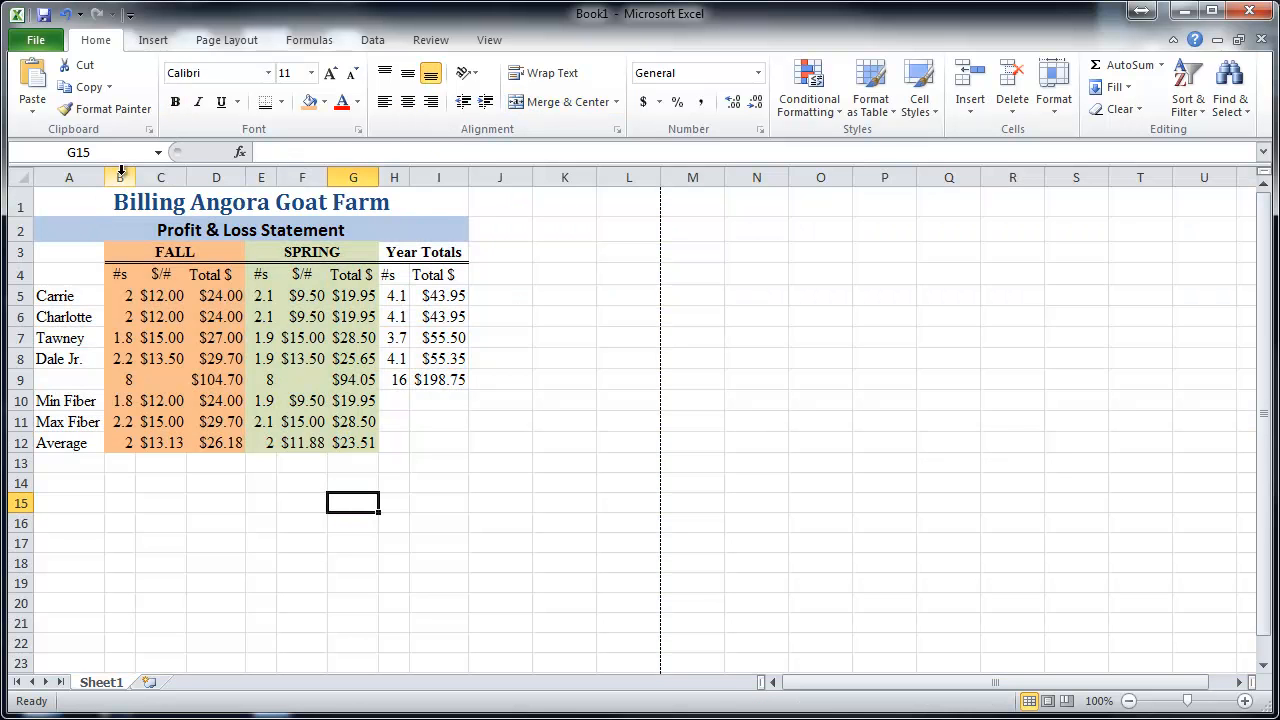
# - Widen columns B to I to one equal width and make column A slightly wider
pyautogui.moveTo(121, 177); pyautogui.dragTo(177, 180)
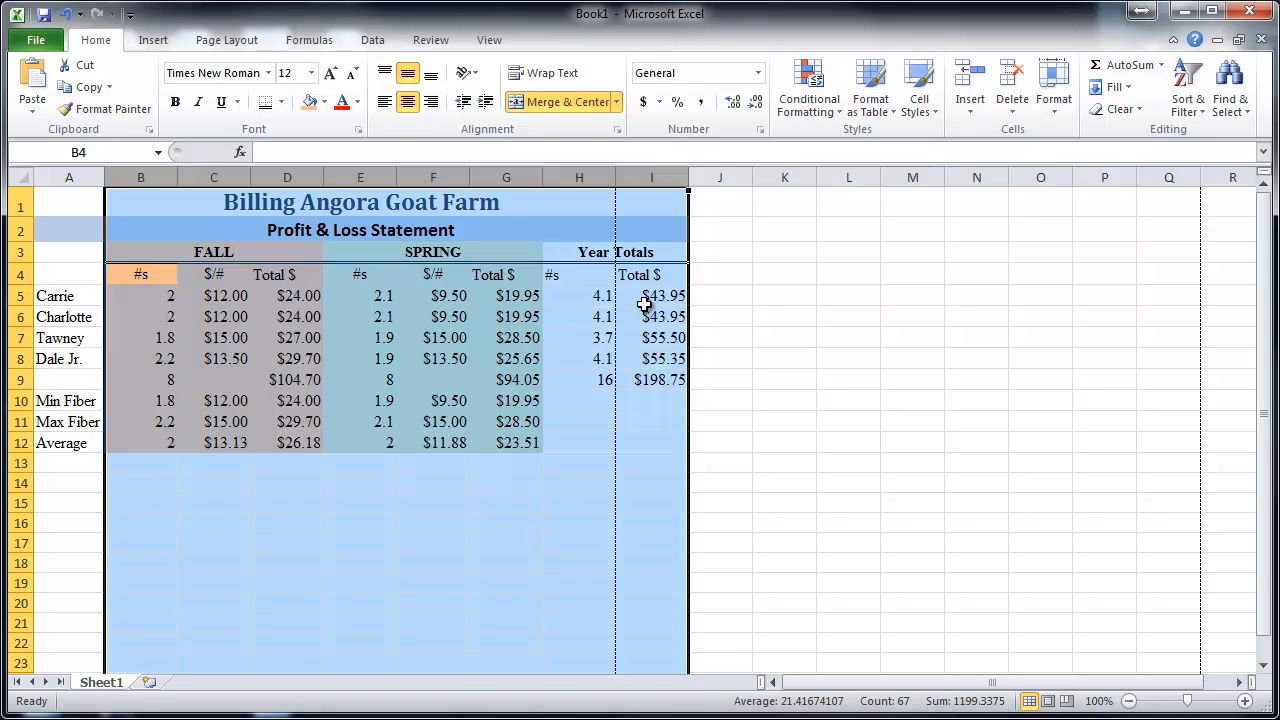
pyautogui.click(66, 177)
pyautogui.moveTo(108, 182); pyautogui.dragTo(134, 178)
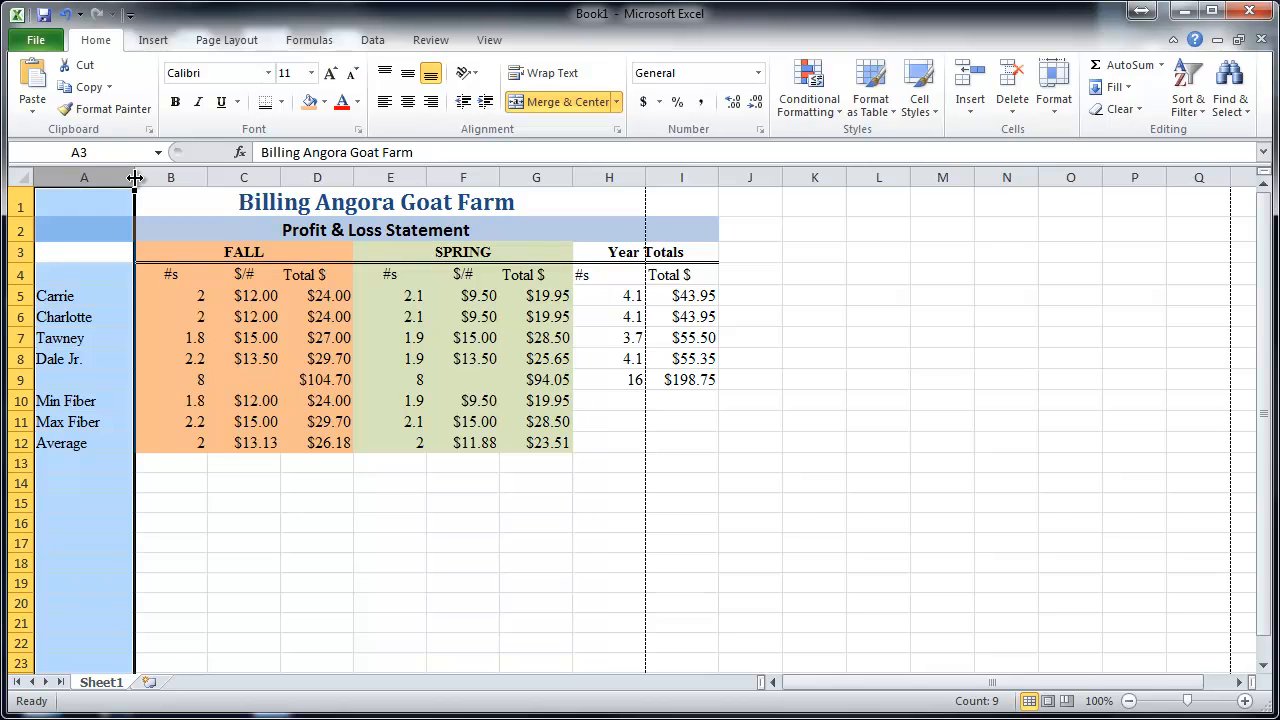
pyautogui.click(162, 524)
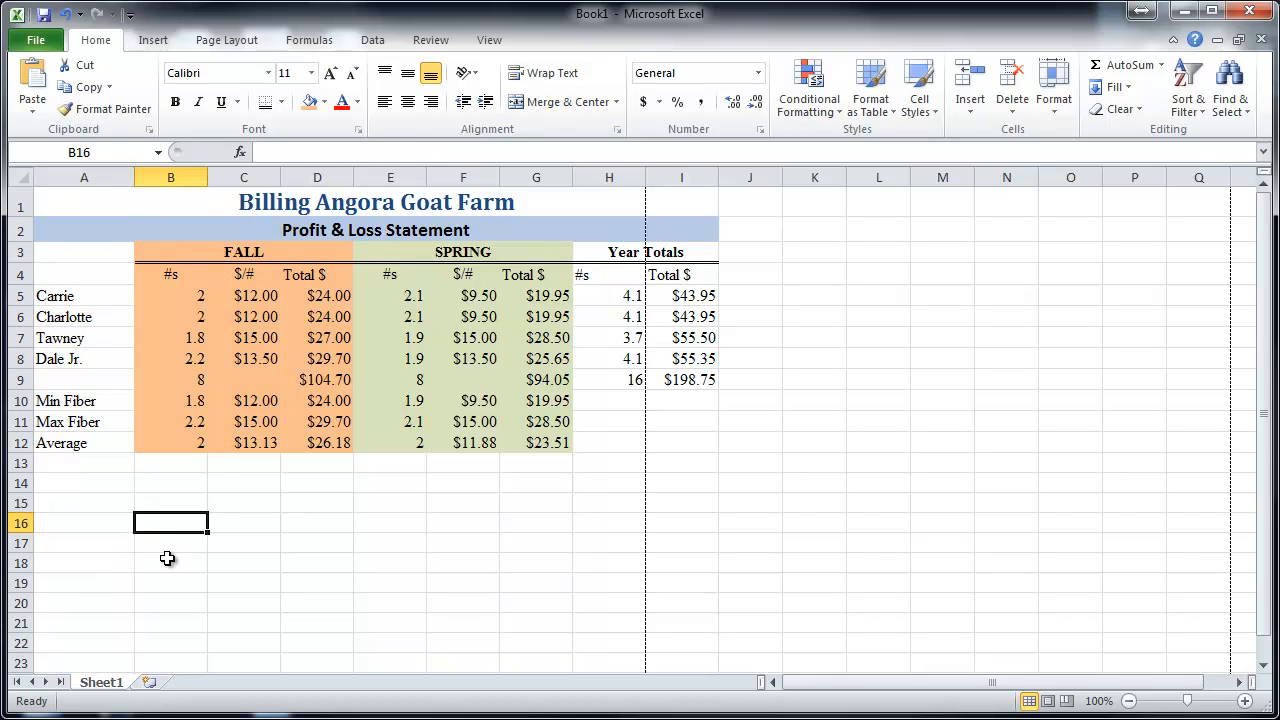
# - Apply the Total cell style to the totals row, cells B9:I9
pyautogui.moveTo(189, 380); pyautogui.dragTo(669, 380)
pyautogui.click(937, 116)
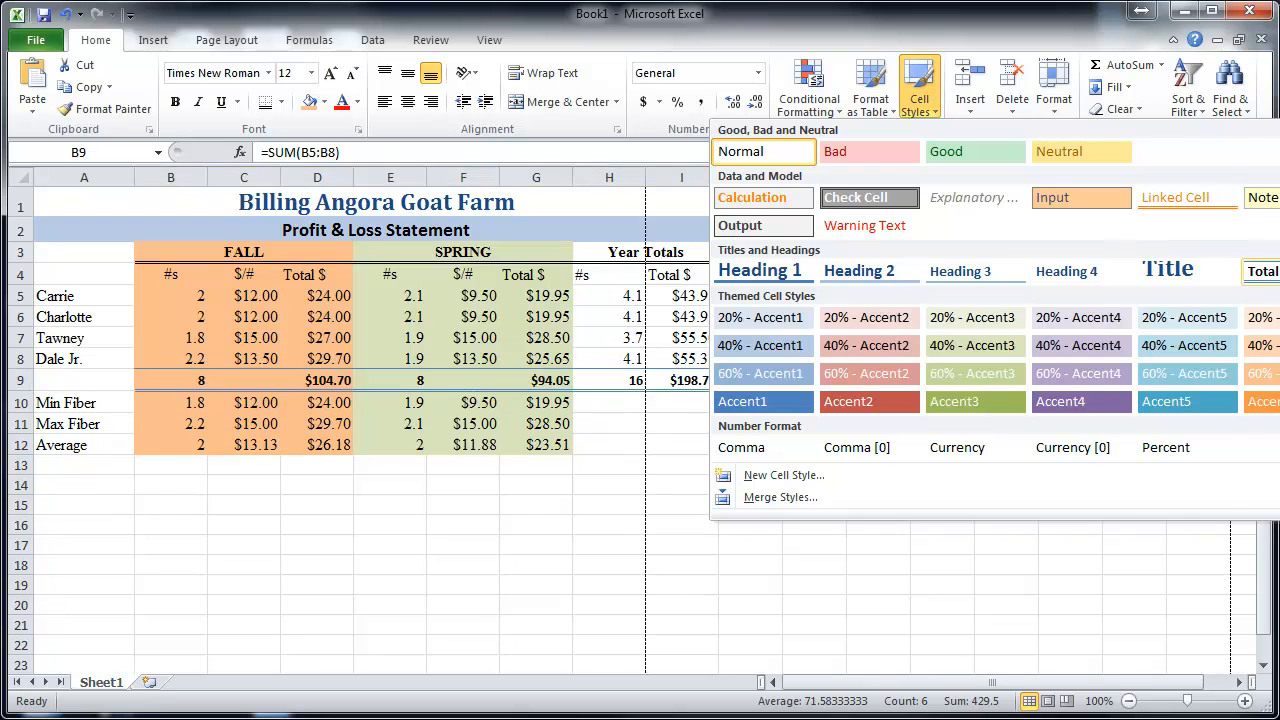
pyautogui.click(1262, 271)
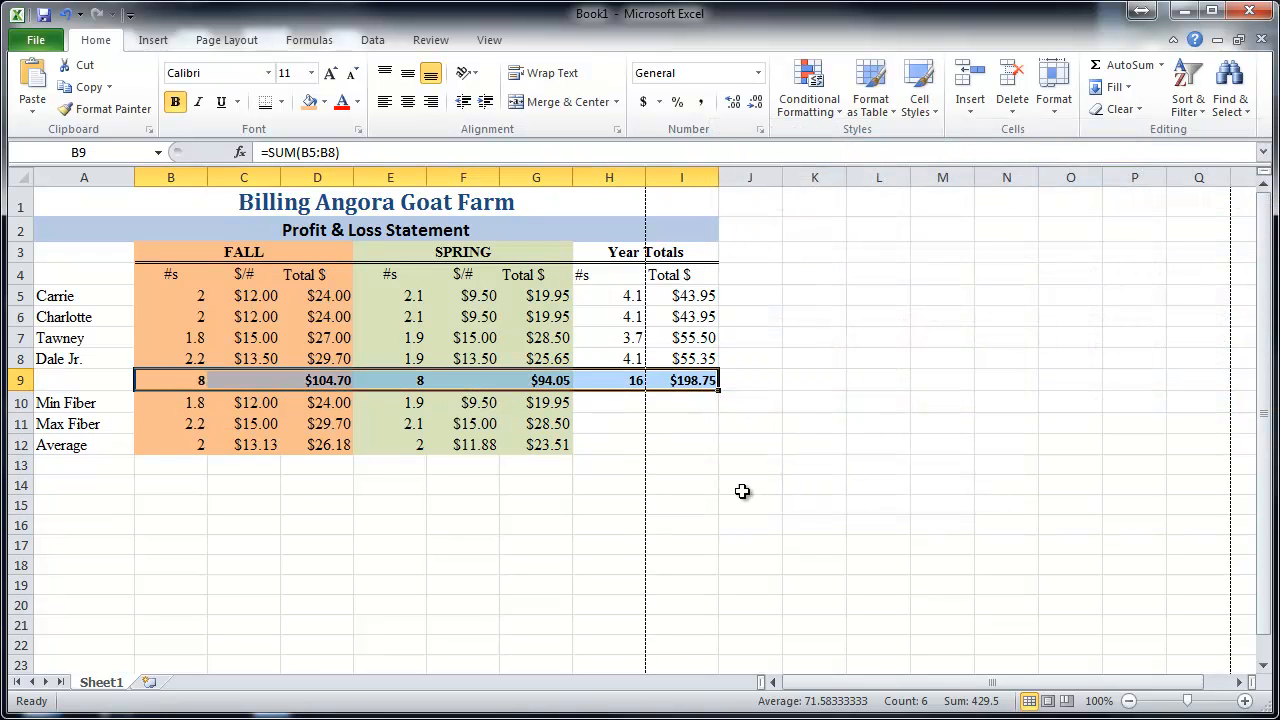
pyautogui.click(737, 490)
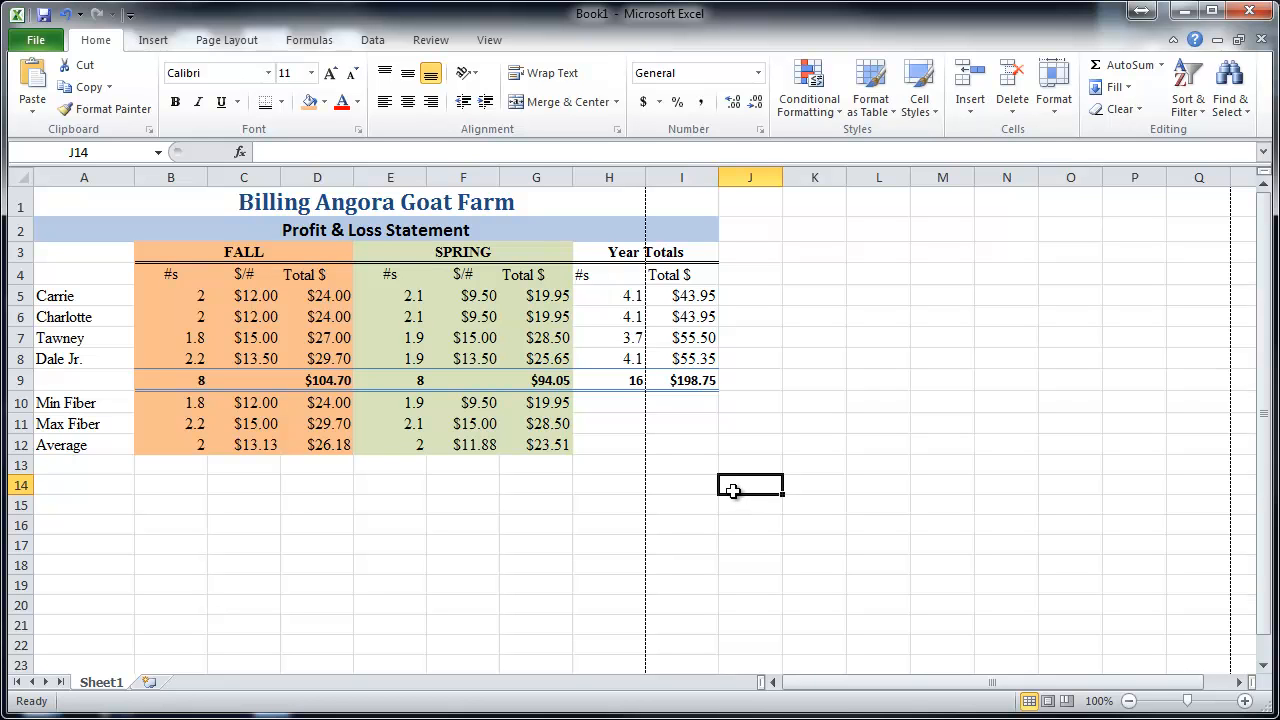
# - Rename the Sheet1 worksheet as P&L
pyautogui.rightClick(98, 686)
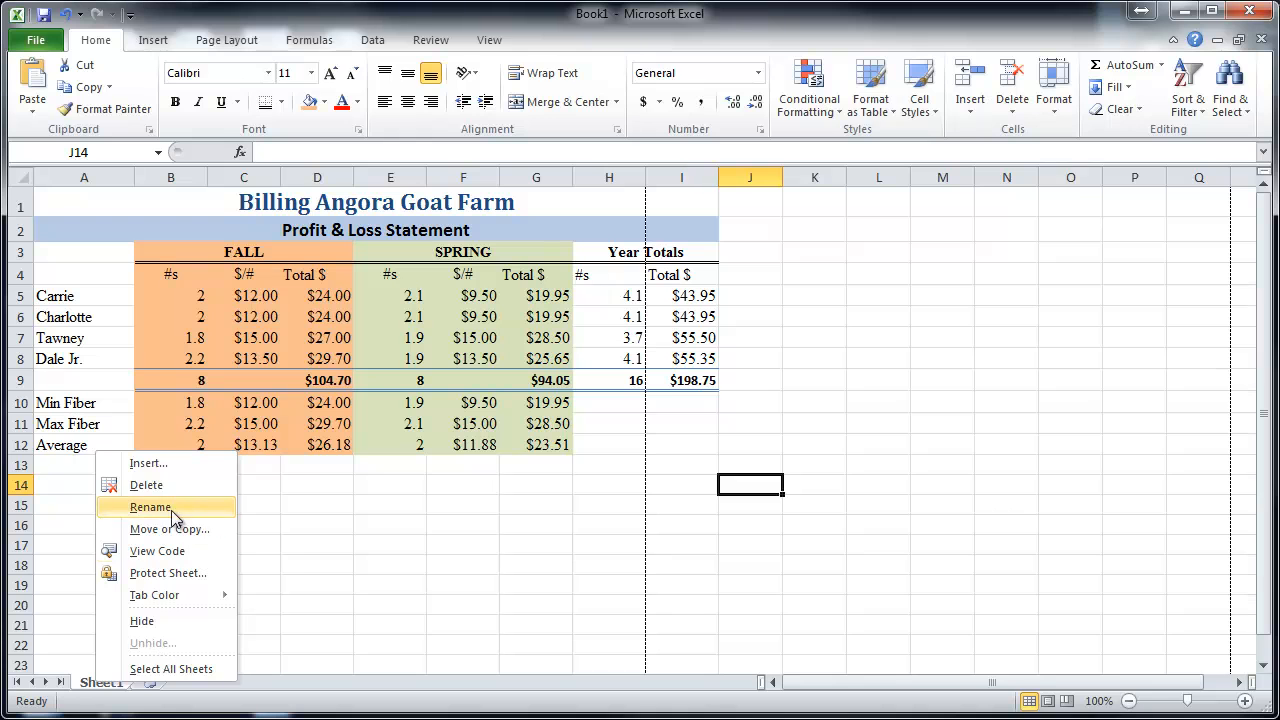
pyautogui.click(150, 507)
pyautogui.write('P')
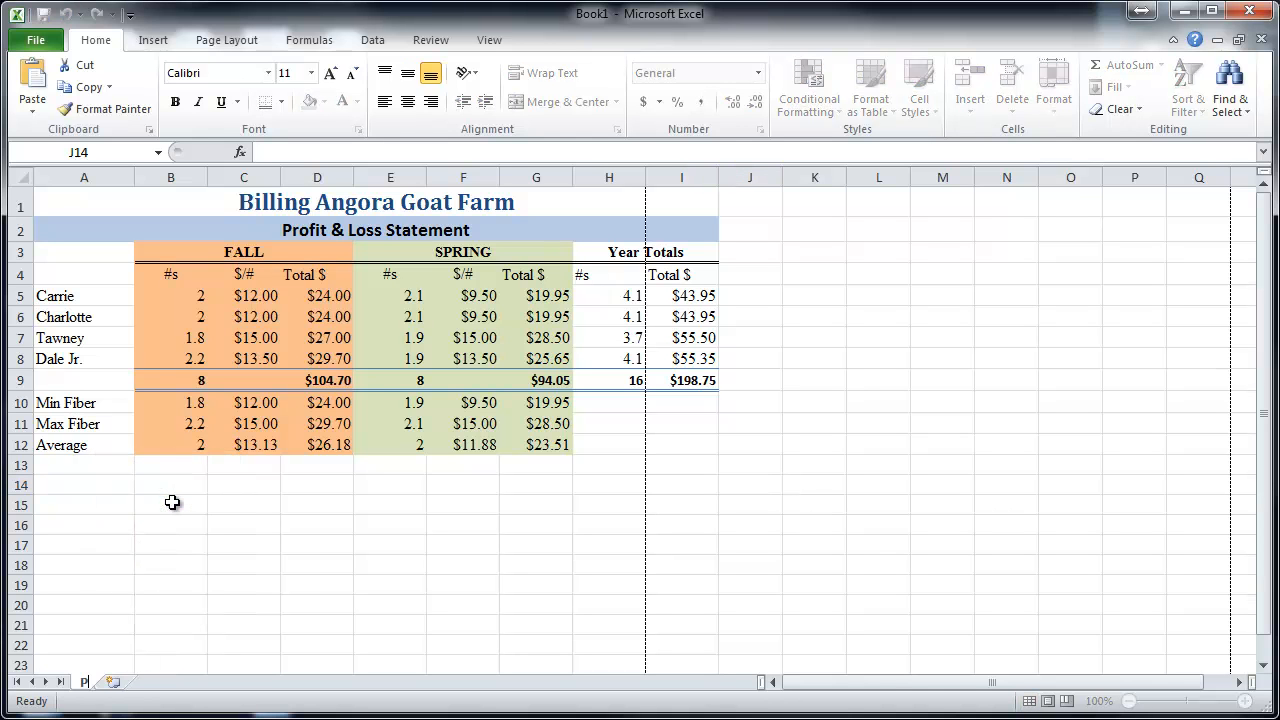
pyautogui.write('&L')
pyautogui.click(124, 647)
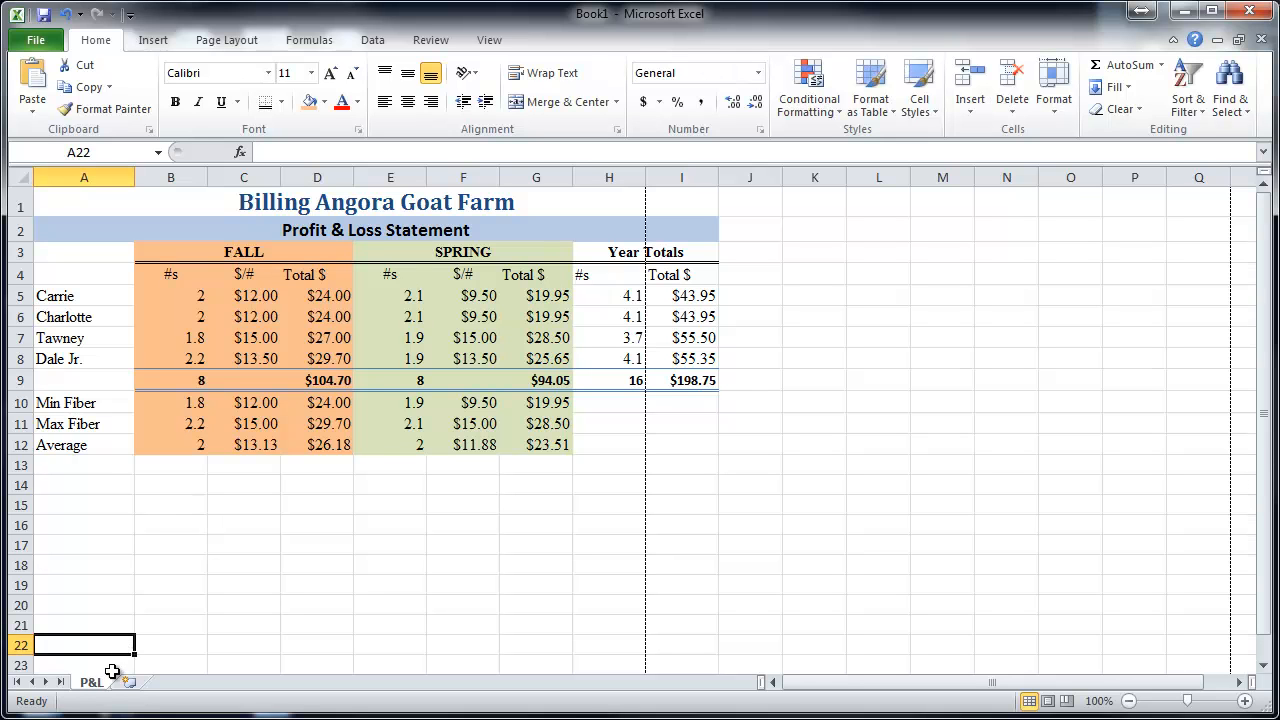
# - Color the P&L sheet tab dark olive green and insert a new blank worksheet after it, returning to P&L
pyautogui.rightClick(92, 682)
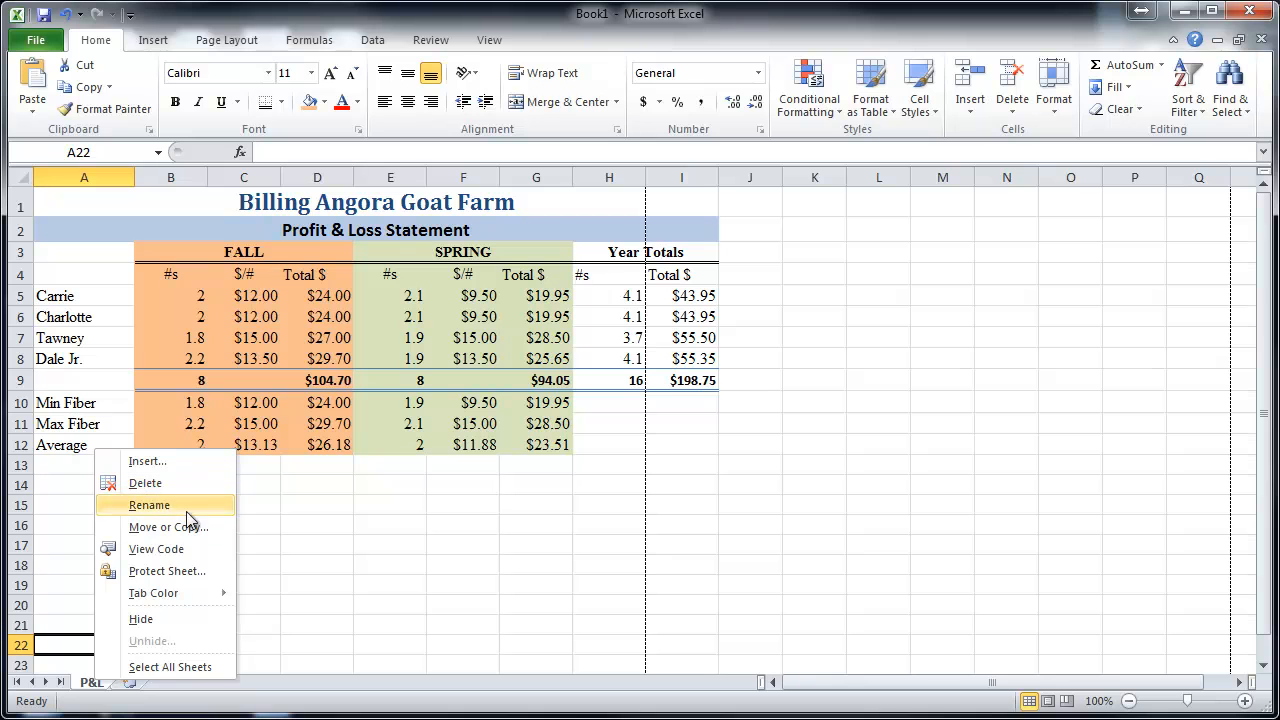
pyautogui.moveTo(203, 594)
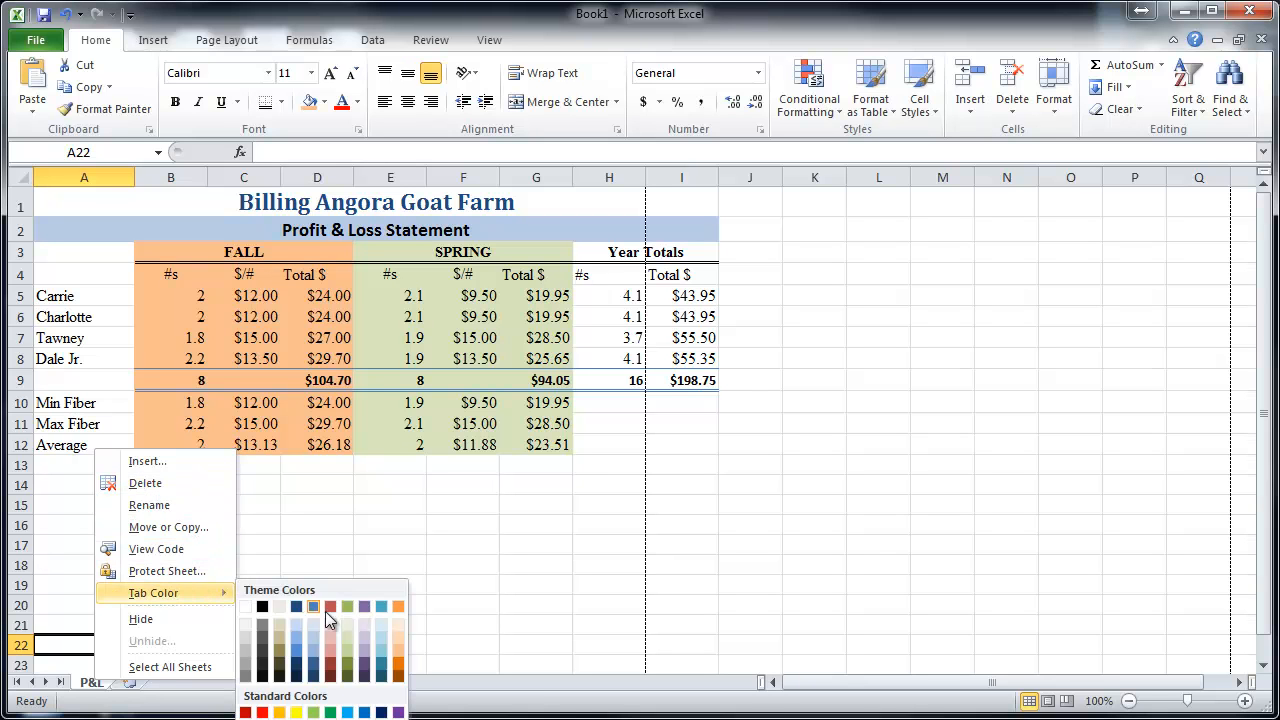
pyautogui.click(350, 676)
pyautogui.click(212, 582)
pyautogui.click(129, 682)
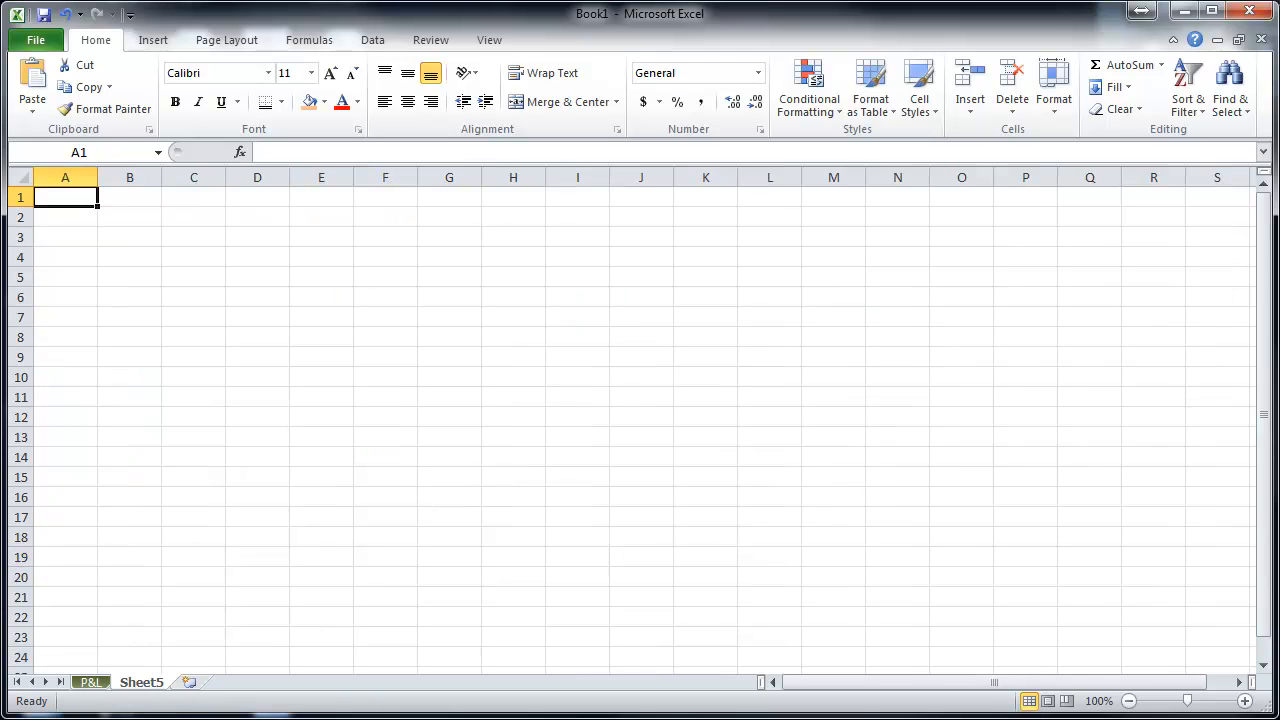
pyautogui.click(91, 683)
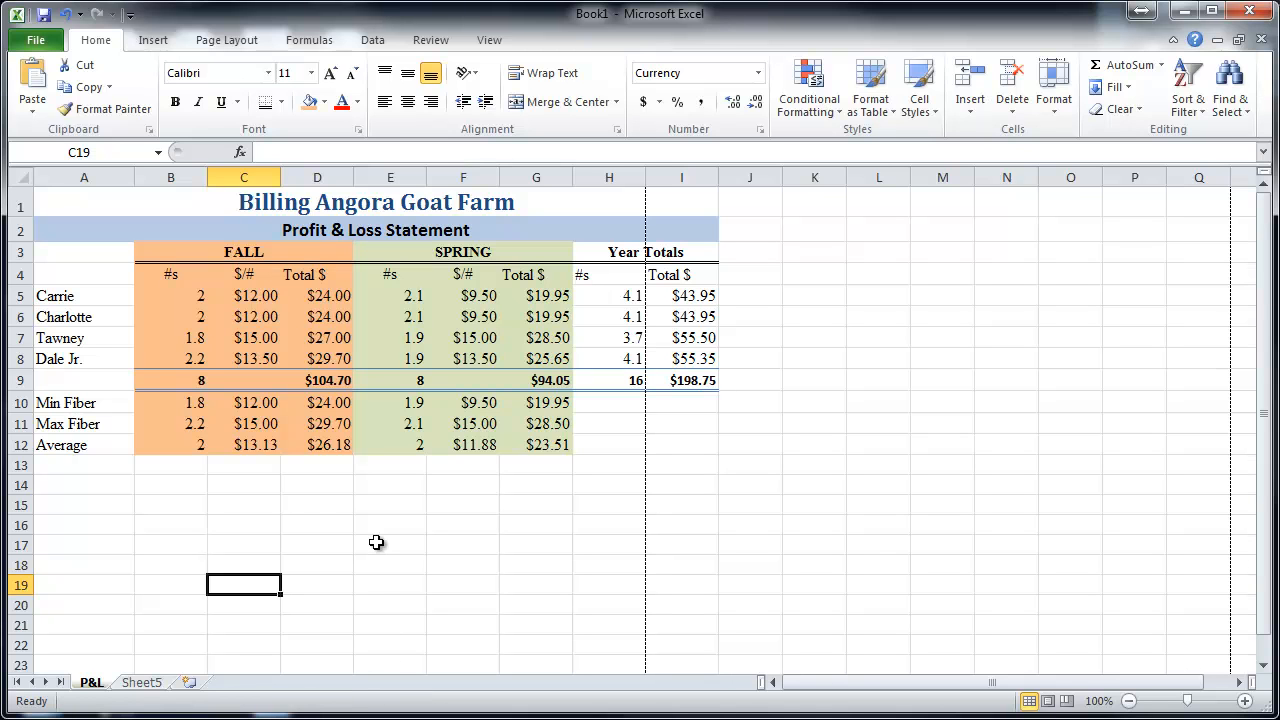
# - Align cells B3:I12 to the middle vertically and center their contents horizontally
pyautogui.moveTo(186, 249); pyautogui.dragTo(691, 431)
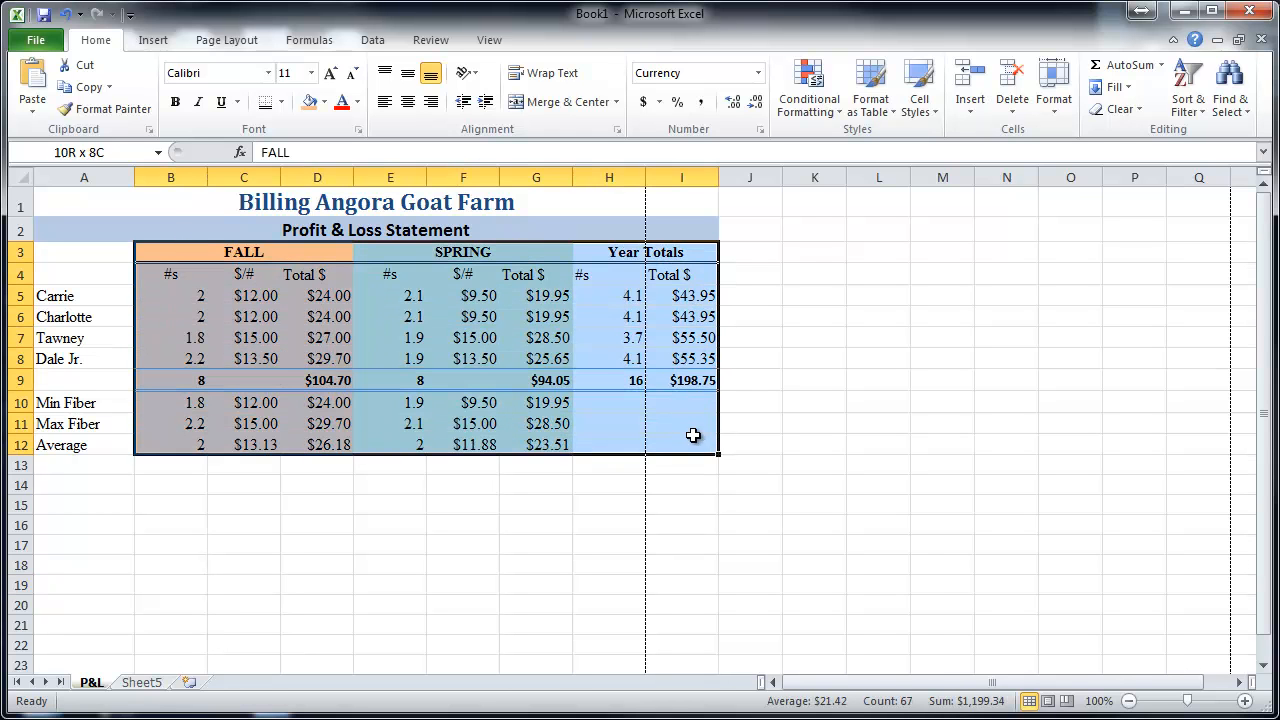
pyautogui.click(408, 73)
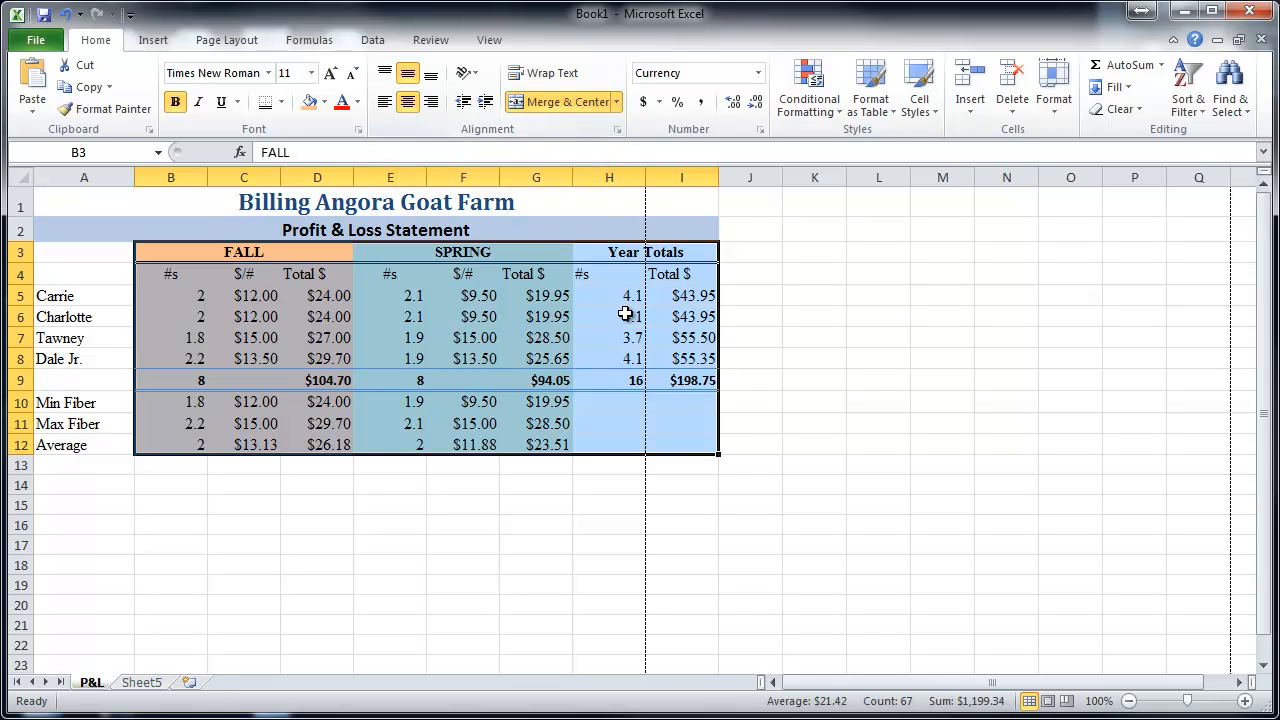
pyautogui.click(380, 103)
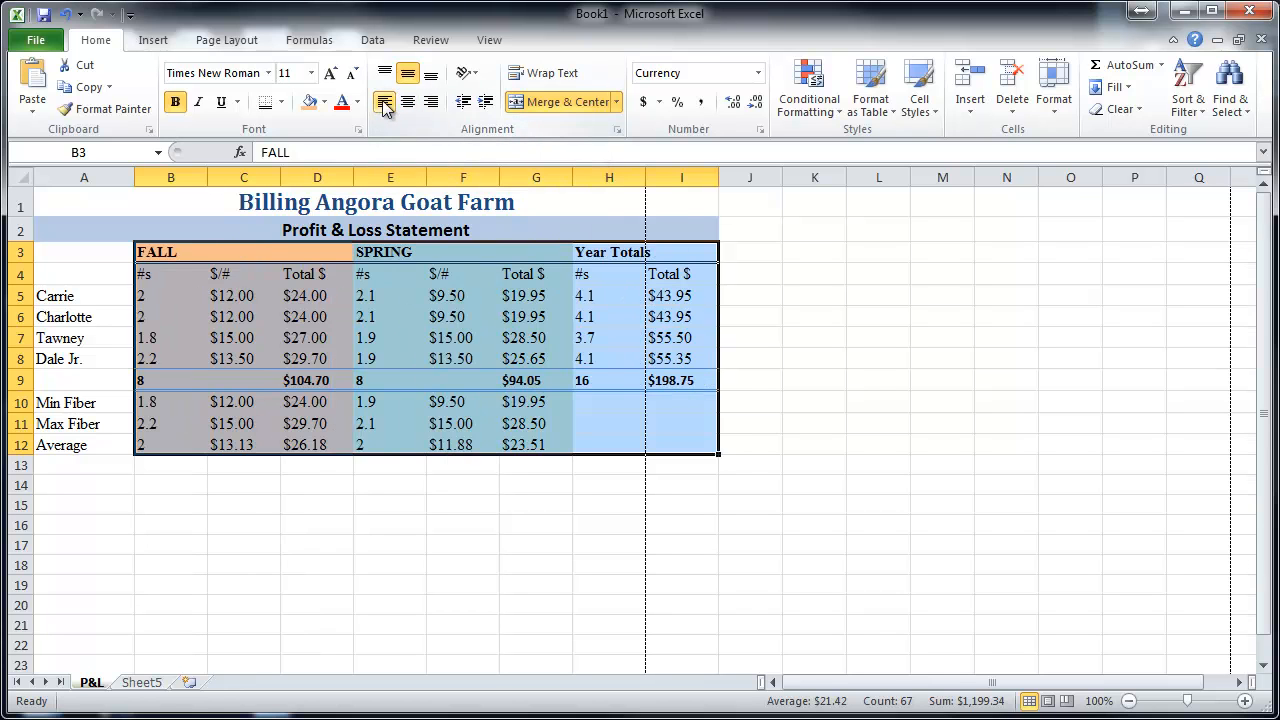
pyautogui.click(406, 103)
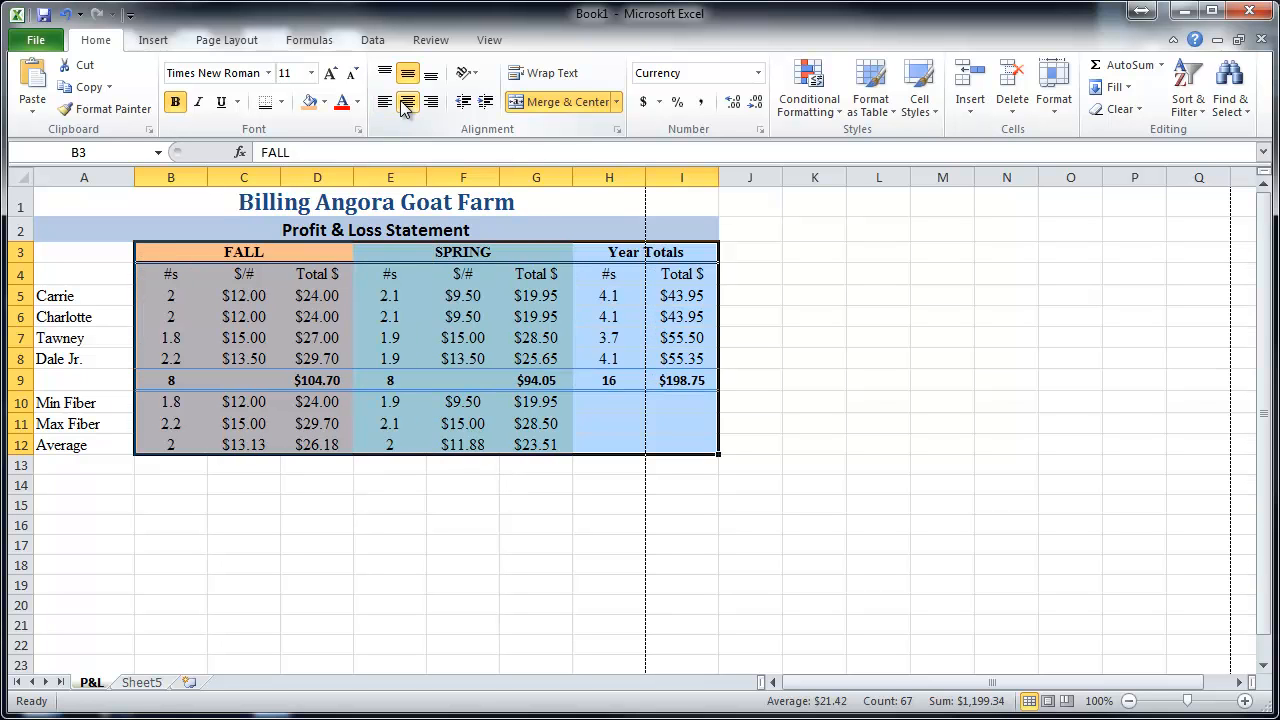
pyautogui.click(533, 520)
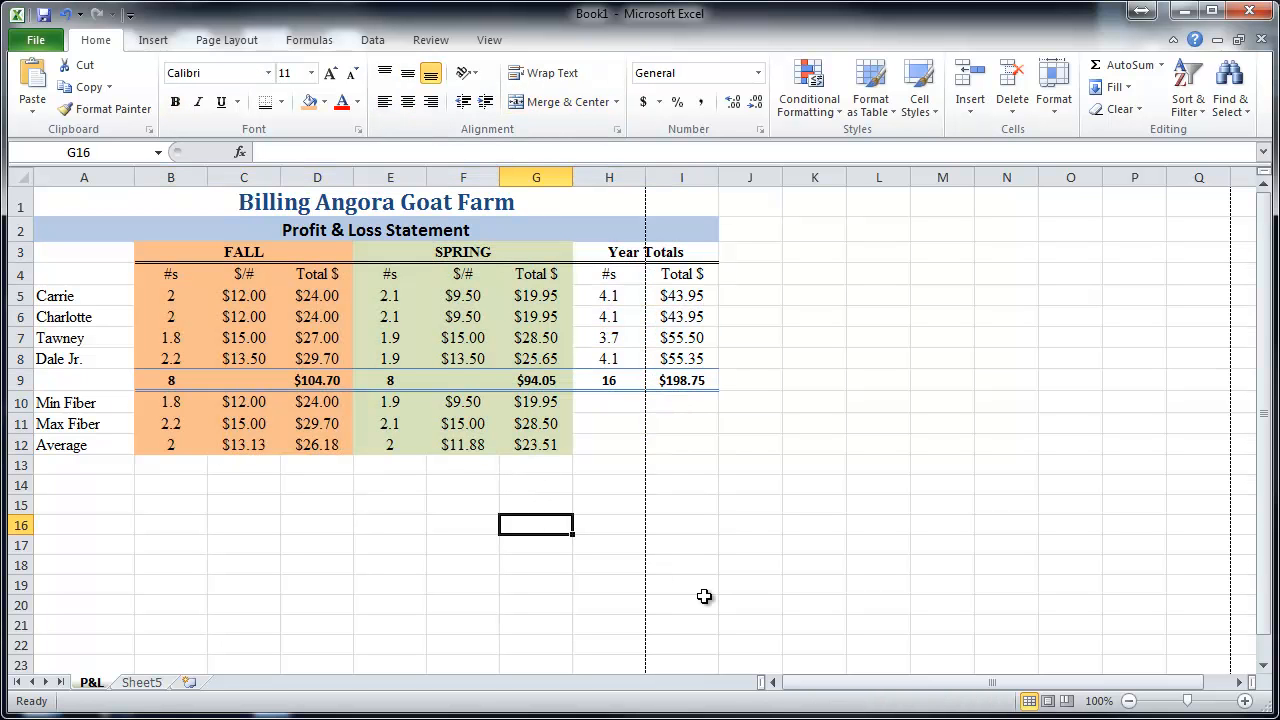
# - Fill the Year Totals block, cells H3:I12, with a light purple theme color
pyautogui.moveTo(640, 252); pyautogui.dragTo(634, 440)
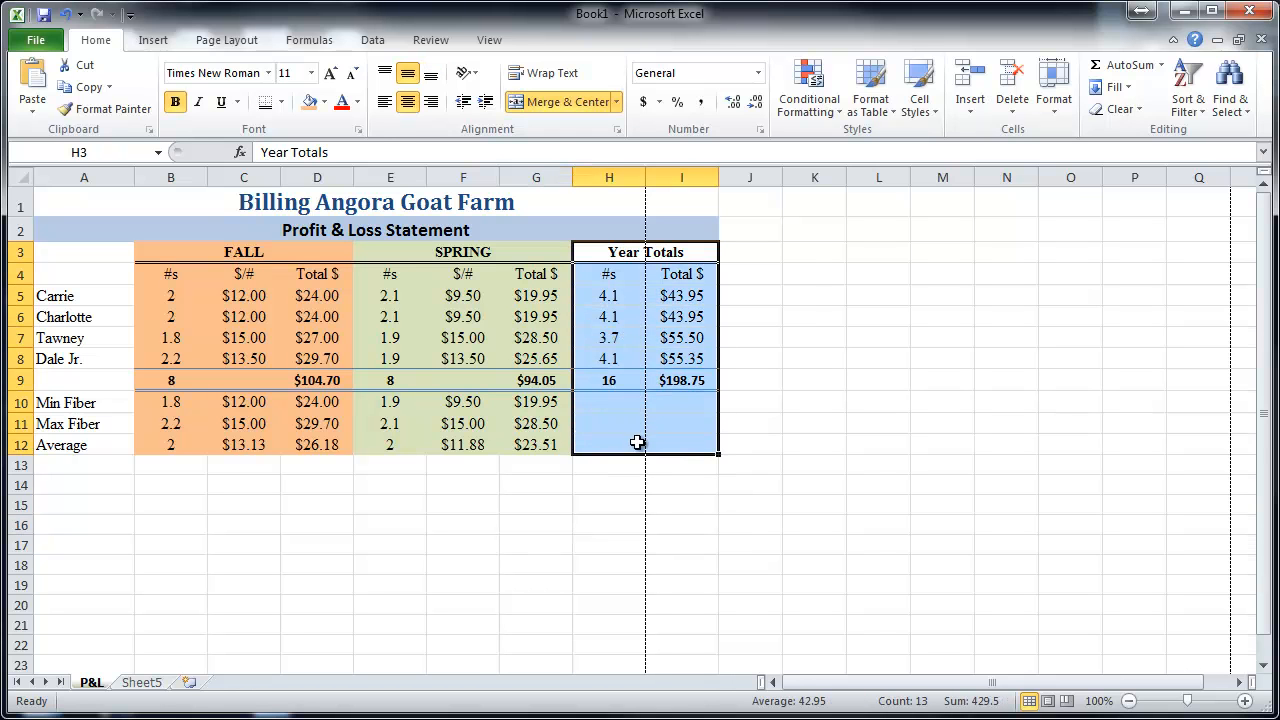
pyautogui.click(325, 102)
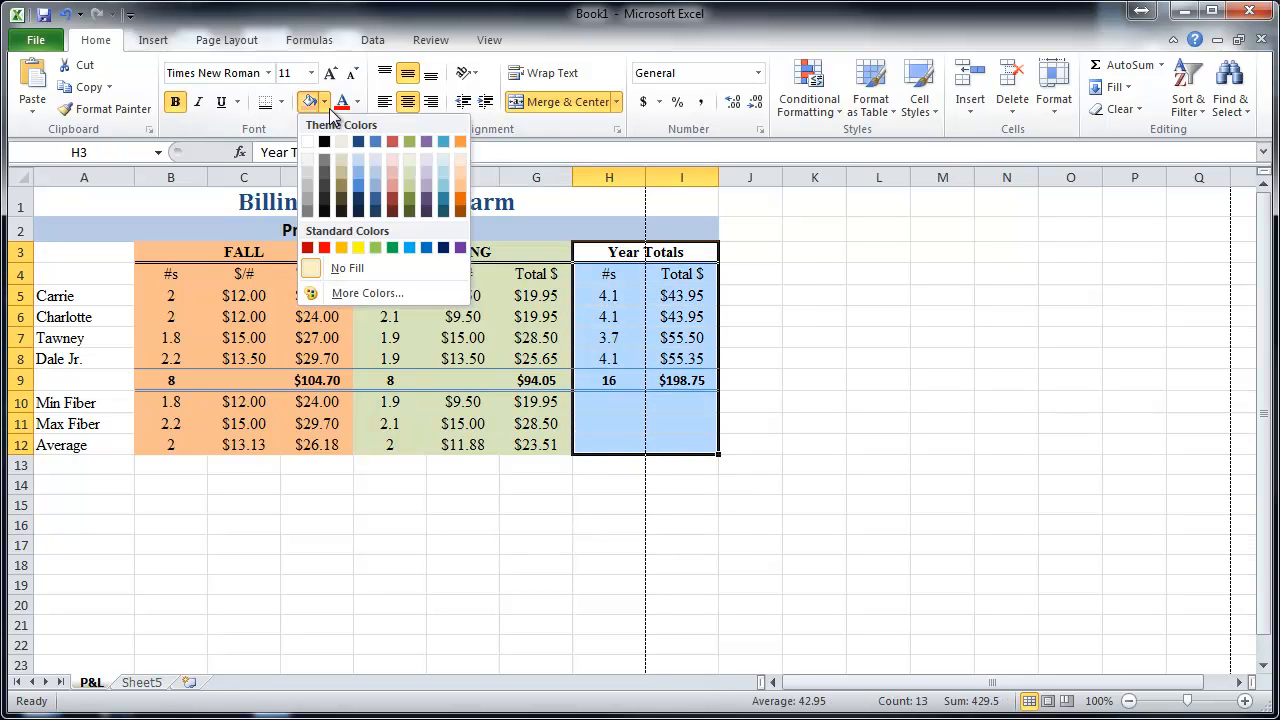
pyautogui.click(426, 195)
pyautogui.click(536, 484)
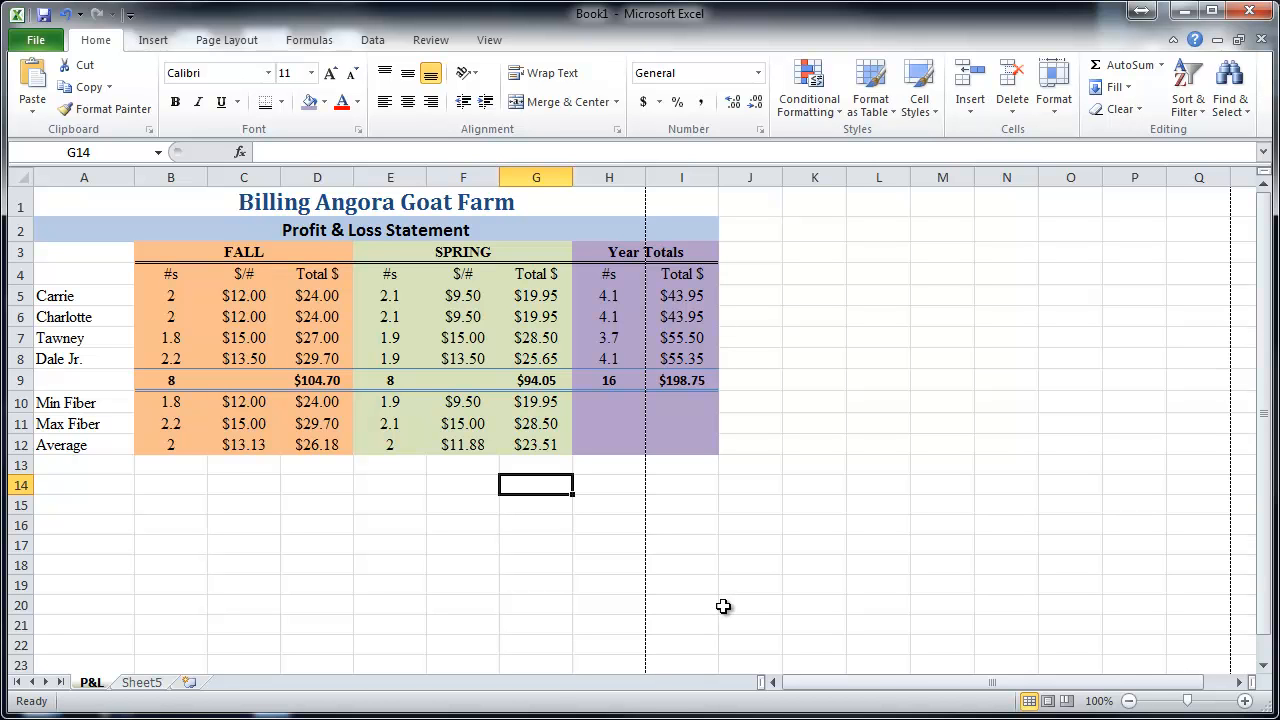
# - Show the sheet in Page Layout view, enter the person's name in the center header and insert the current date in the right header
pyautogui.click(1048, 703)
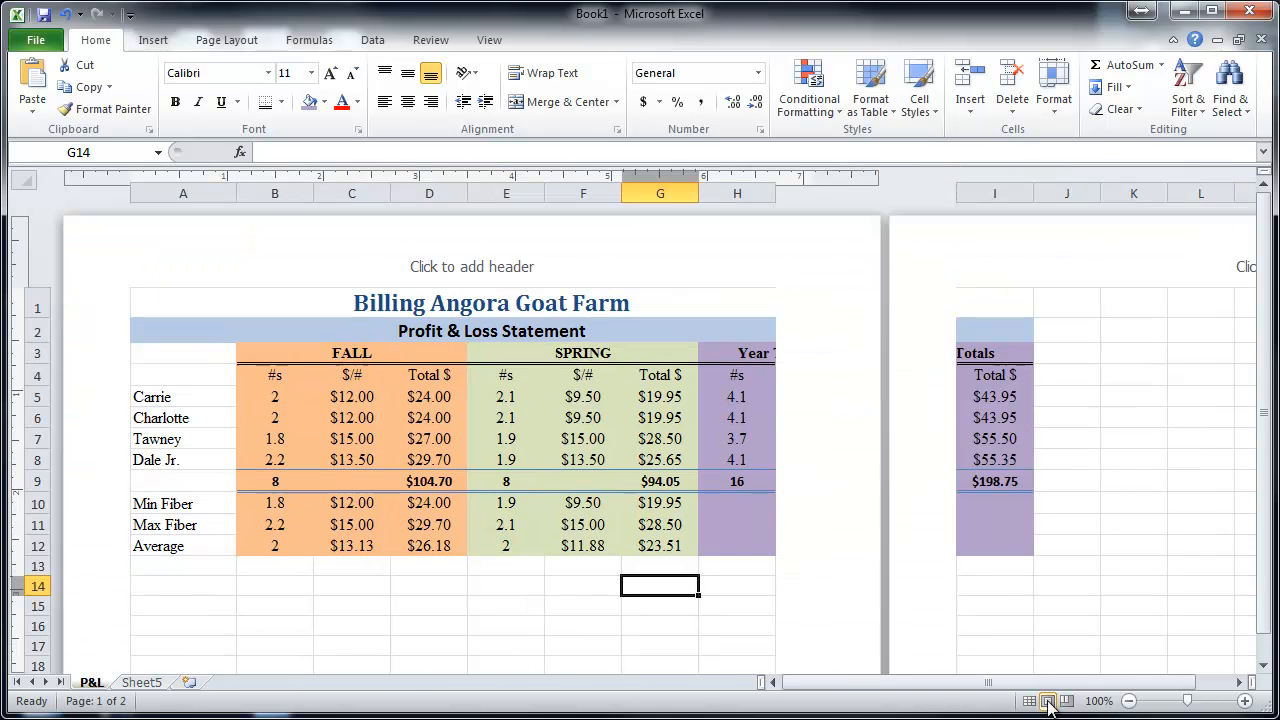
pyautogui.click(465, 268)
pyautogui.write('Carol Billing')
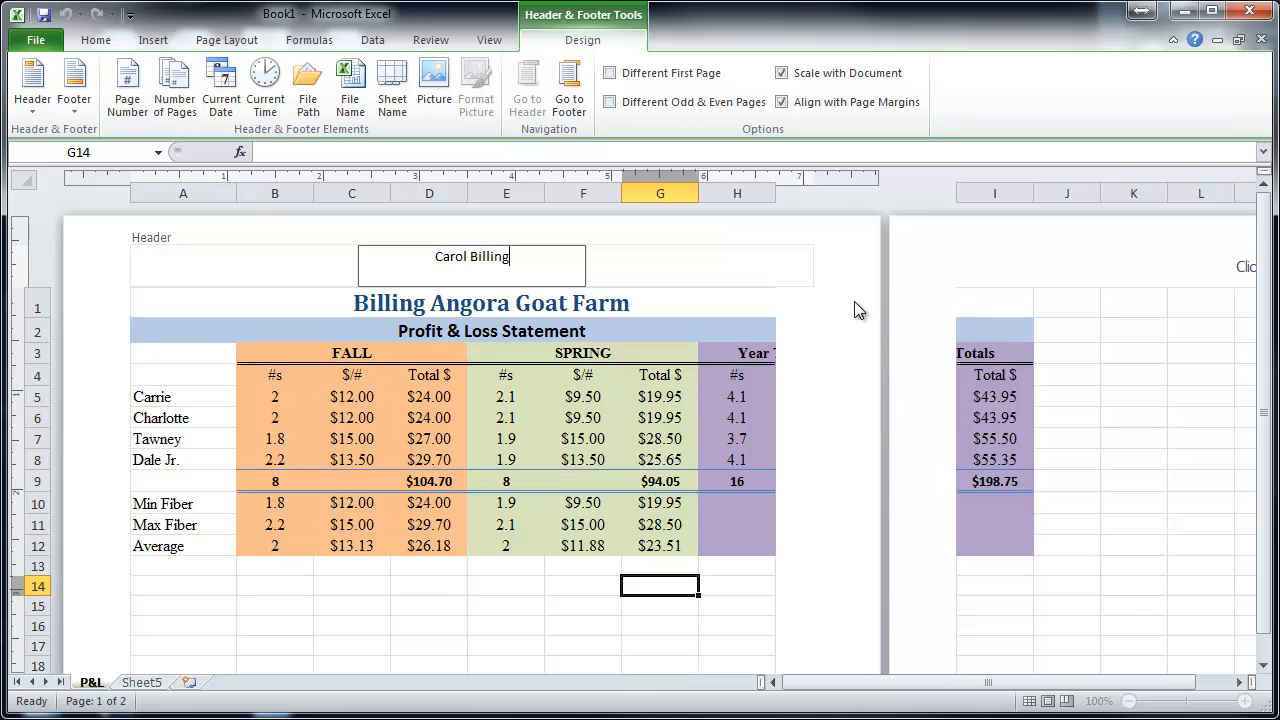
pyautogui.click(714, 270)
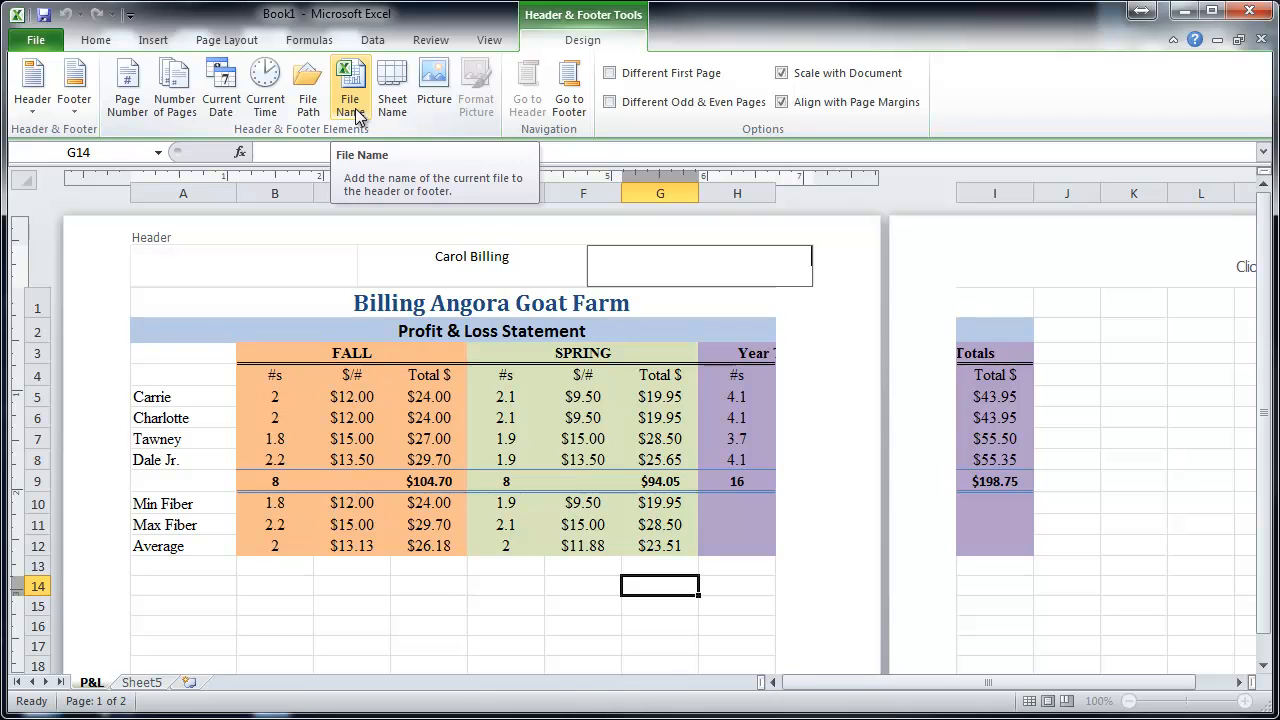
pyautogui.click(222, 106)
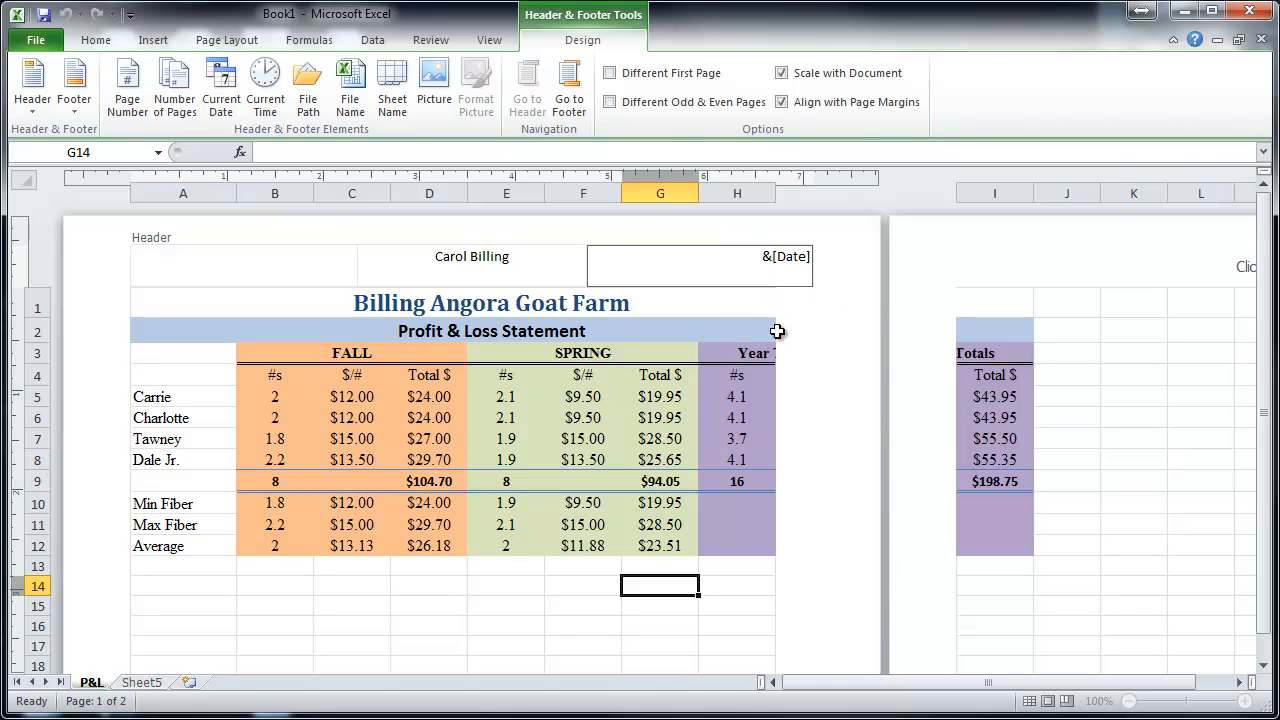
pyautogui.click(654, 315)
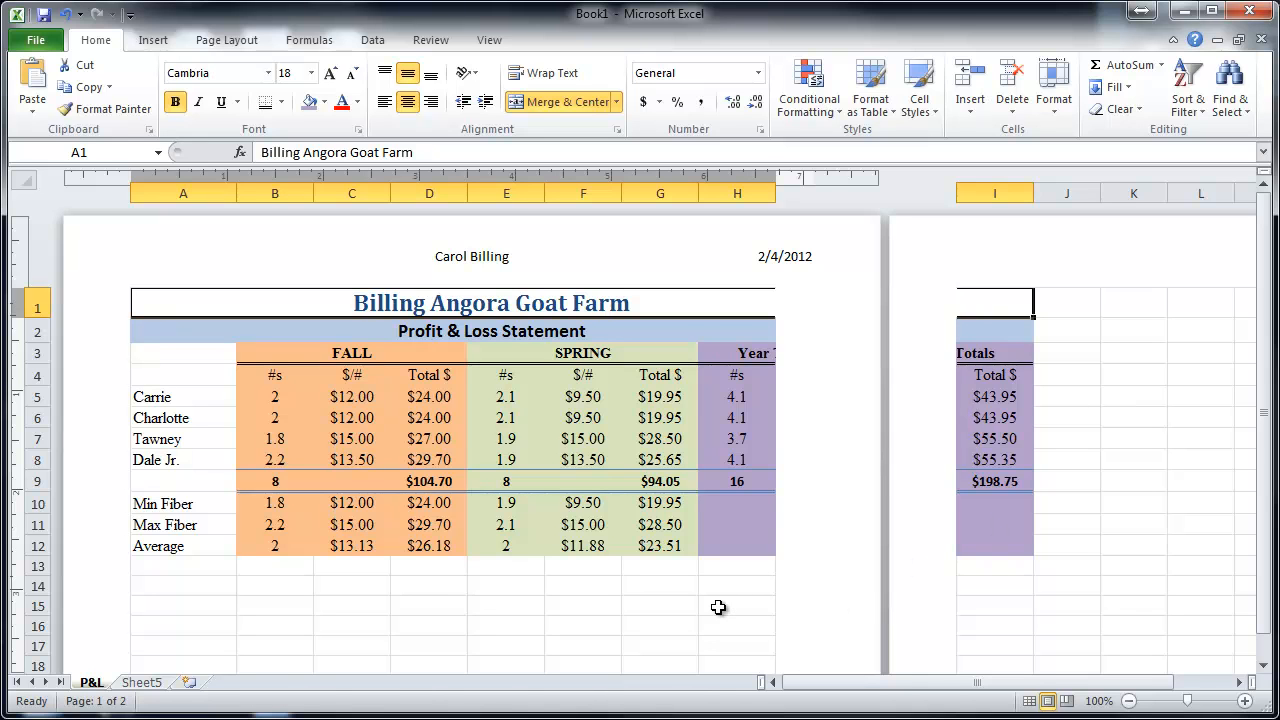
# - Examine the pages that extend beyond the profit and loss table in Page Layout view, and return to the first page
pyautogui.moveTo(850, 685); pyautogui.dragTo(1150, 688)
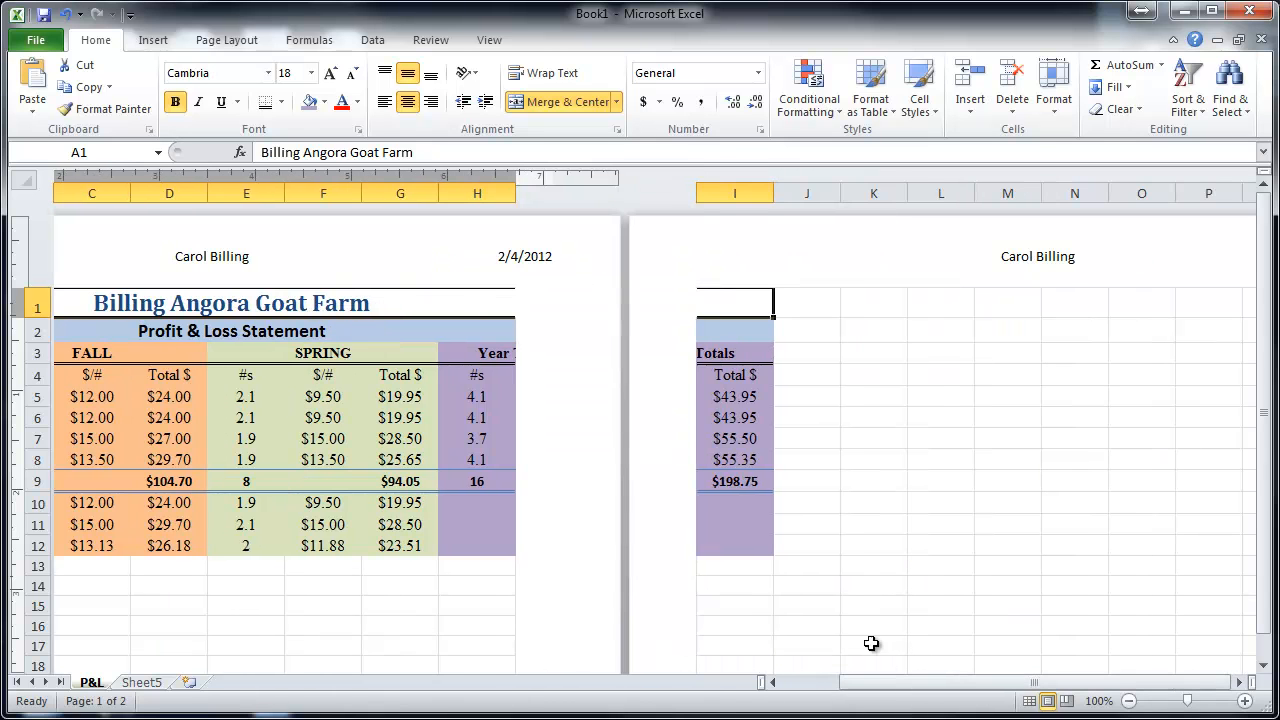
pyautogui.click(837, 616)
pyautogui.press('Right')
pyautogui.press('Right')
pyautogui.press('Right')
pyautogui.press('Right')
pyautogui.press('Right')
pyautogui.press('Right')
pyautogui.press('Right')
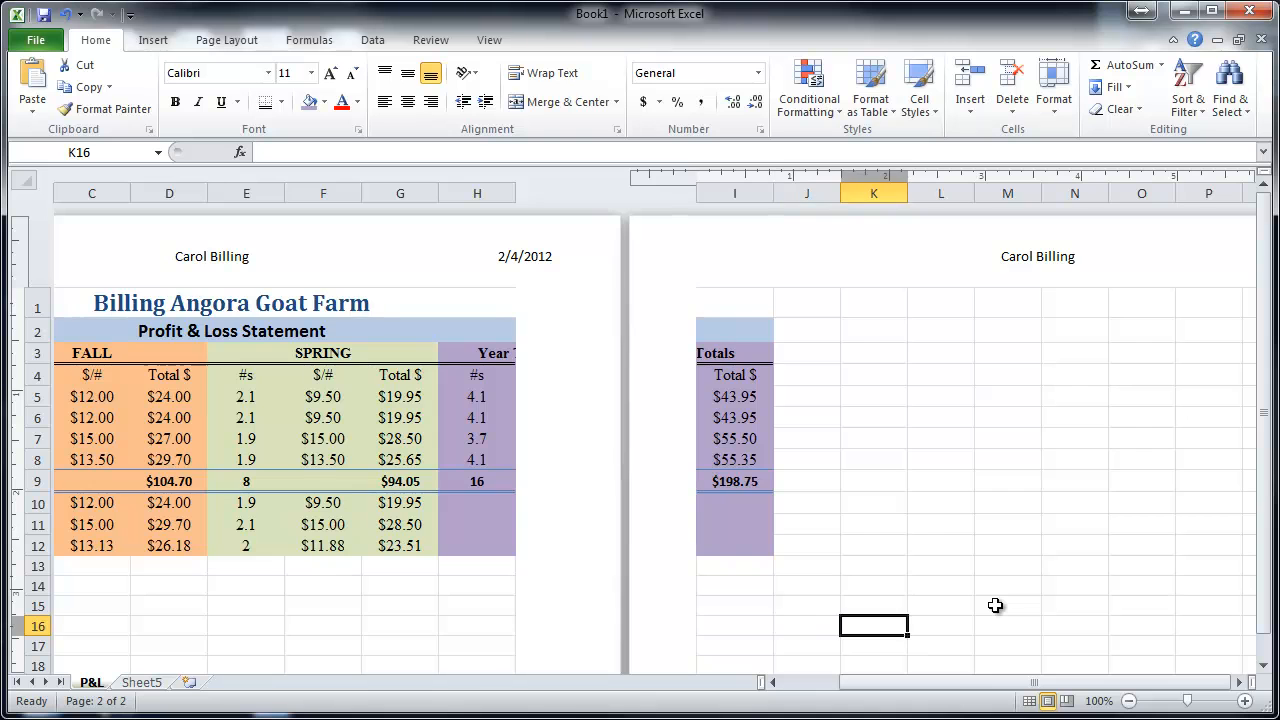
pyautogui.press('Right')
pyautogui.press('Right')
pyautogui.press('Right')
pyautogui.press('Right')
pyautogui.press('Right')
pyautogui.press('Right')
pyautogui.press('Right')
pyautogui.press('Right')
pyautogui.press('Right')
pyautogui.press('Right')
pyautogui.press('Right')
pyautogui.press('Right')
pyautogui.press('Right')
pyautogui.press('Right')
pyautogui.press('Right')
pyautogui.press('Right')
pyautogui.press('Right')
pyautogui.press('Right')
pyautogui.press('Right')
pyautogui.press('Right')
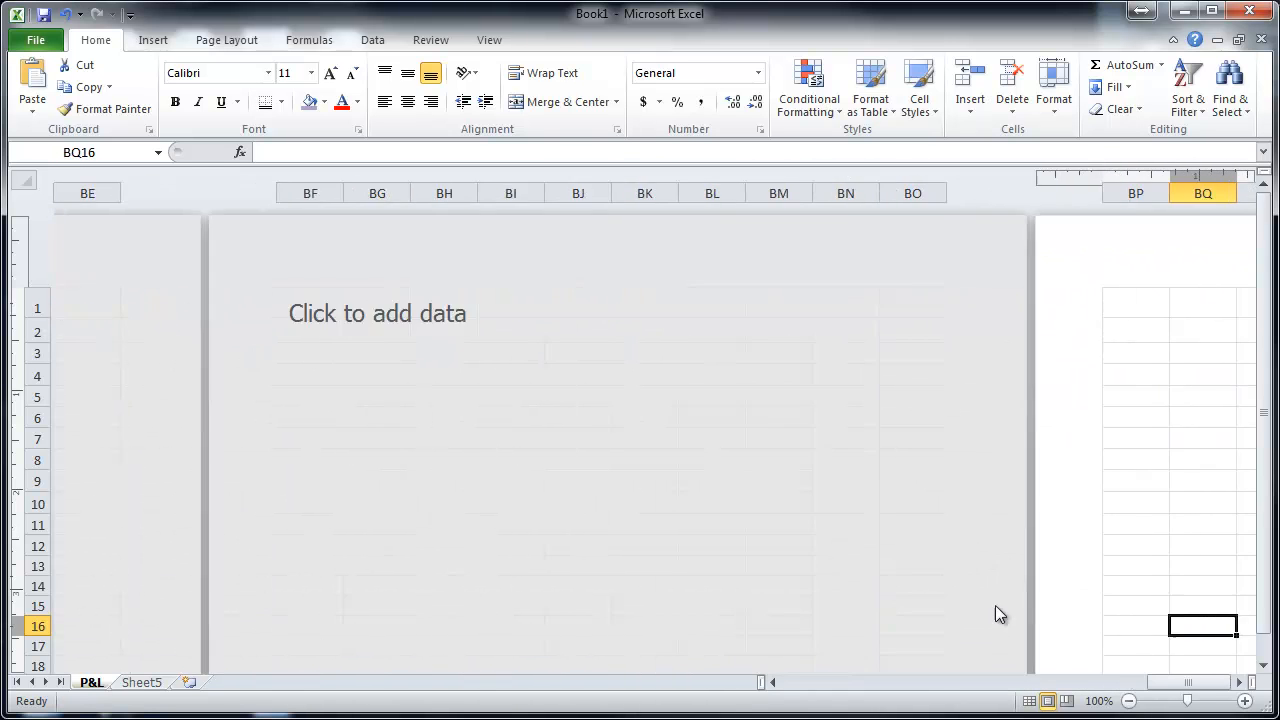
pyautogui.press('Right')
pyautogui.press('Right')
pyautogui.press('Right')
pyautogui.press('Right')
pyautogui.press('Right')
pyautogui.press('Right')
pyautogui.press('Right')
pyautogui.press('Right')
pyautogui.press('Right')
pyautogui.press('Right')
pyautogui.press('Right')
pyautogui.press('Right')
pyautogui.press('Right')
pyautogui.press('Right')
pyautogui.press('Right')
pyautogui.press('Right')
pyautogui.press('Right')
pyautogui.press('Right')
pyautogui.press('Right')
pyautogui.press('Right')
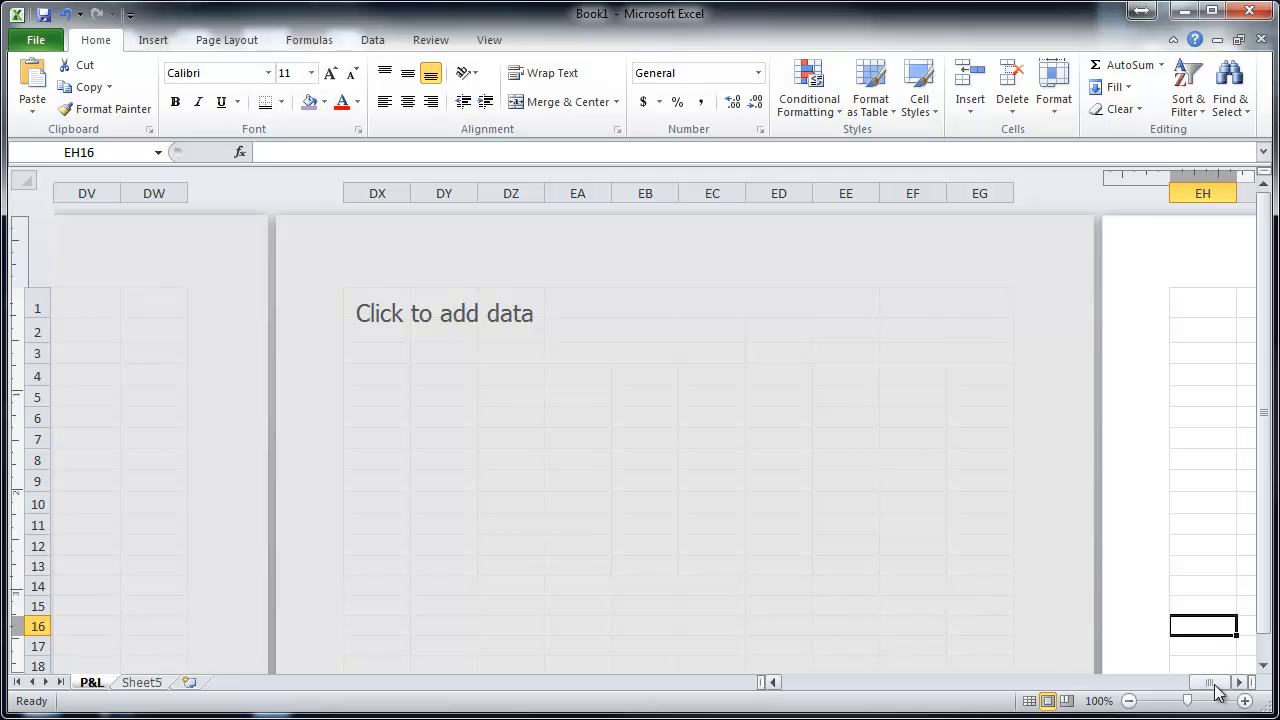
pyautogui.moveTo(1214, 687); pyautogui.dragTo(812, 688)
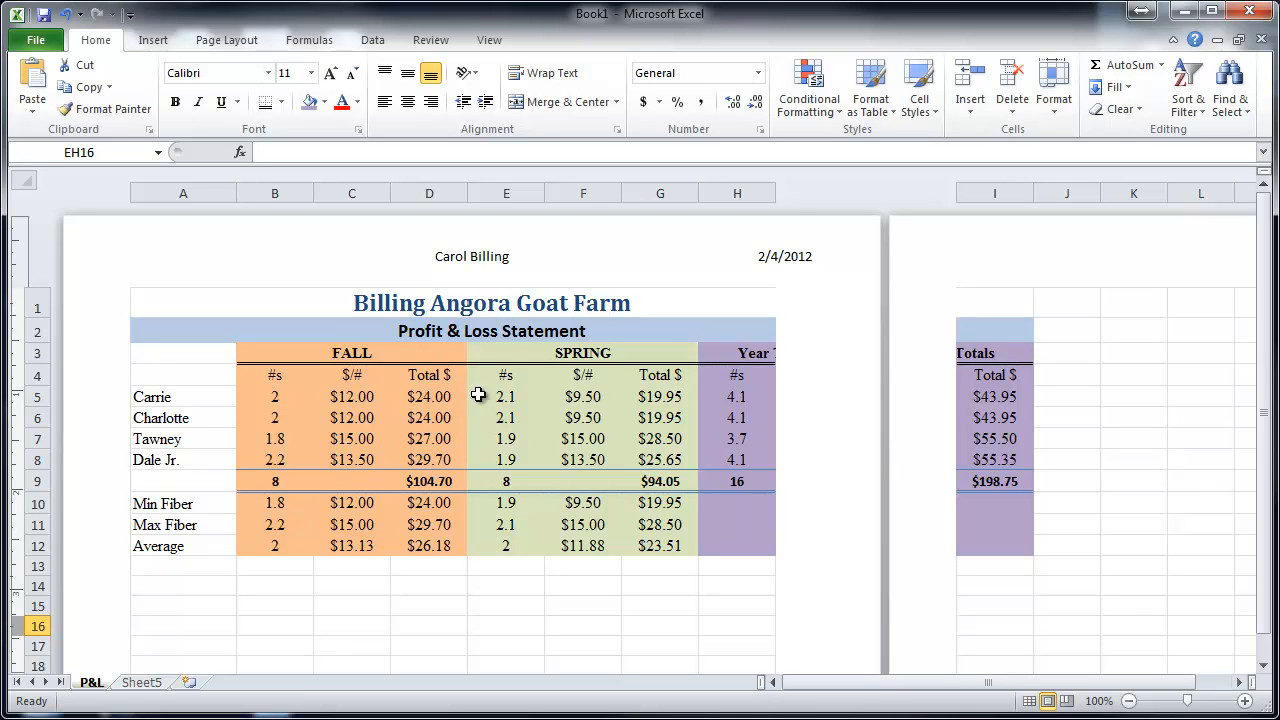
# - Set the whole profit and loss table, cells A1:I12, as the print area
pyautogui.click(501, 301)
pyautogui.moveTo(501, 301); pyautogui.dragTo(491, 534)
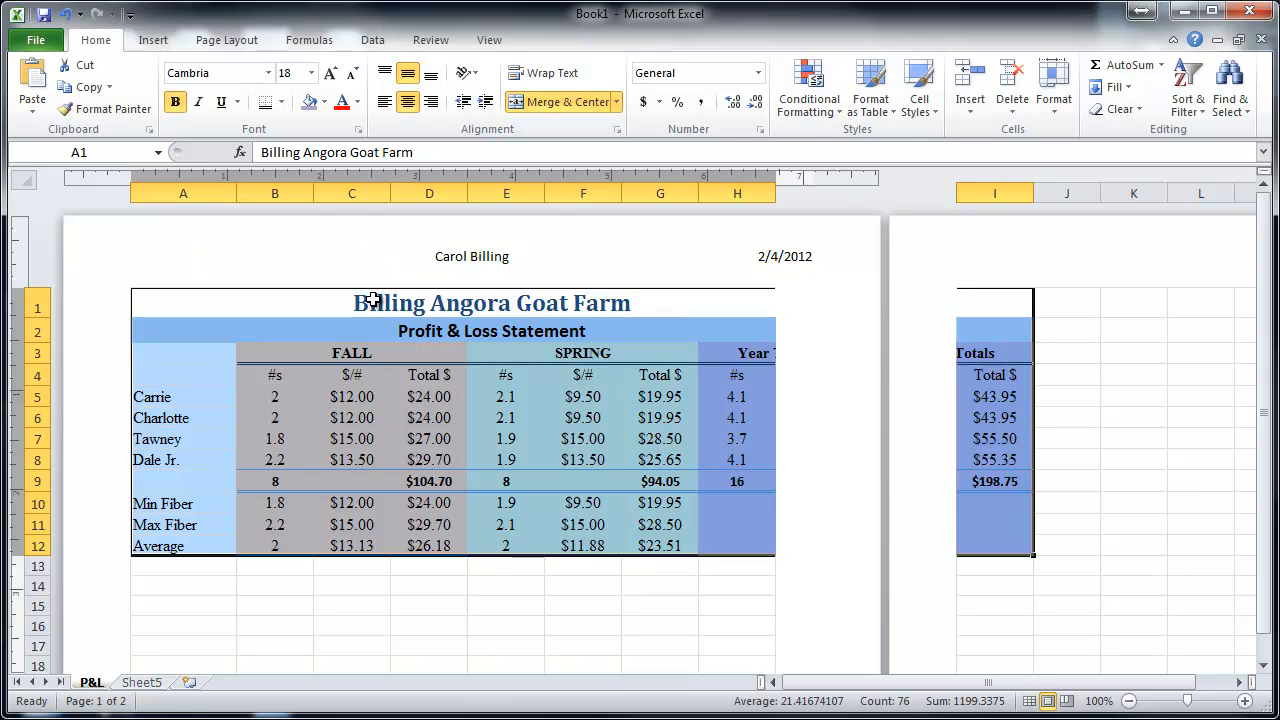
pyautogui.click(249, 47)
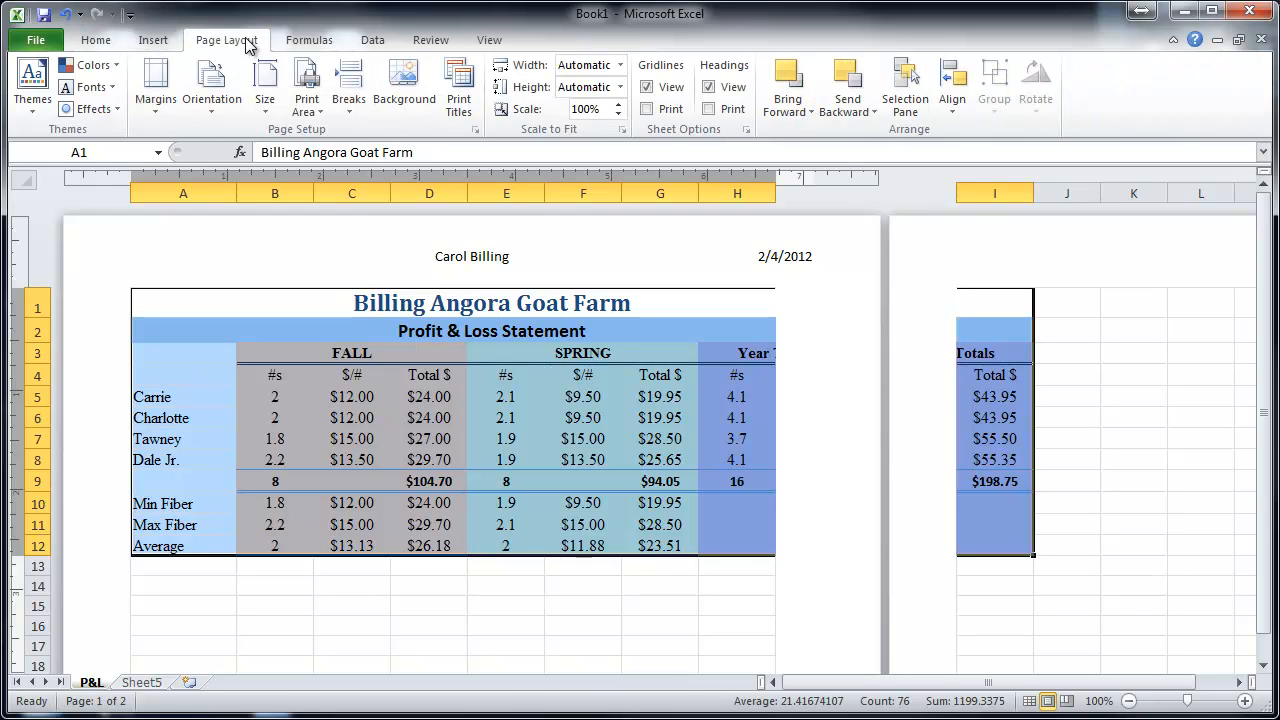
pyautogui.click(304, 108)
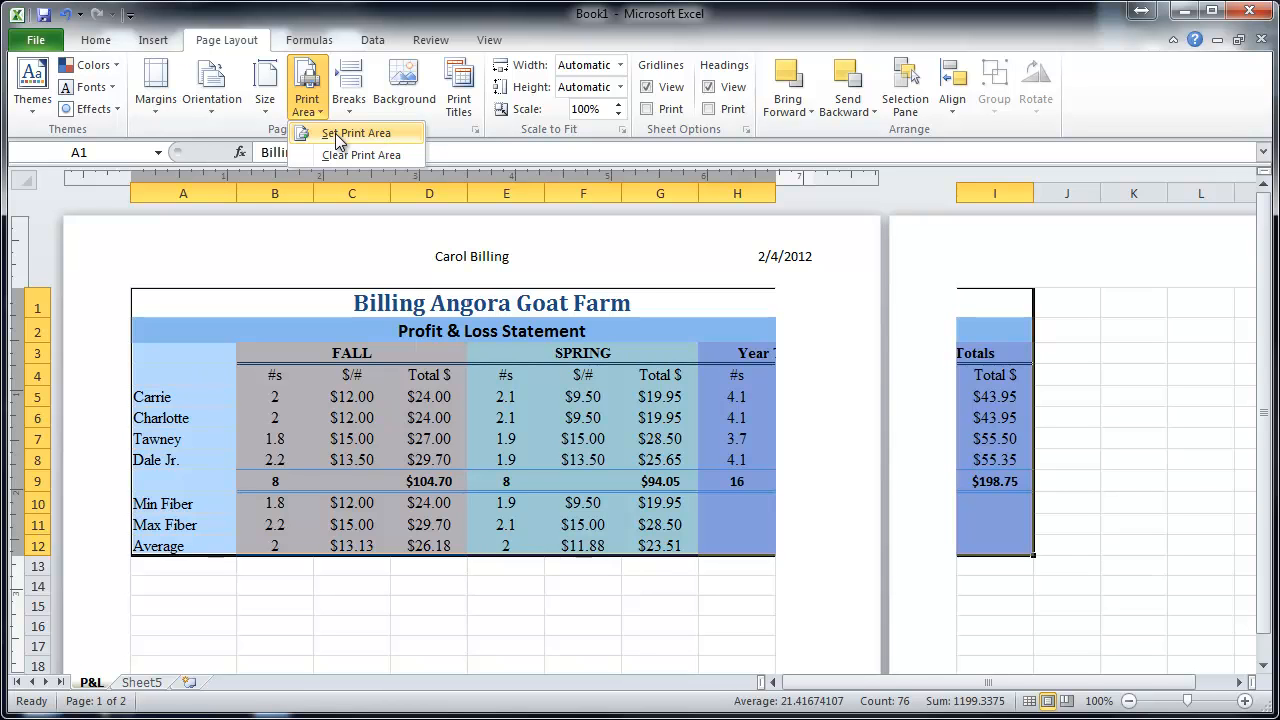
pyautogui.click(337, 136)
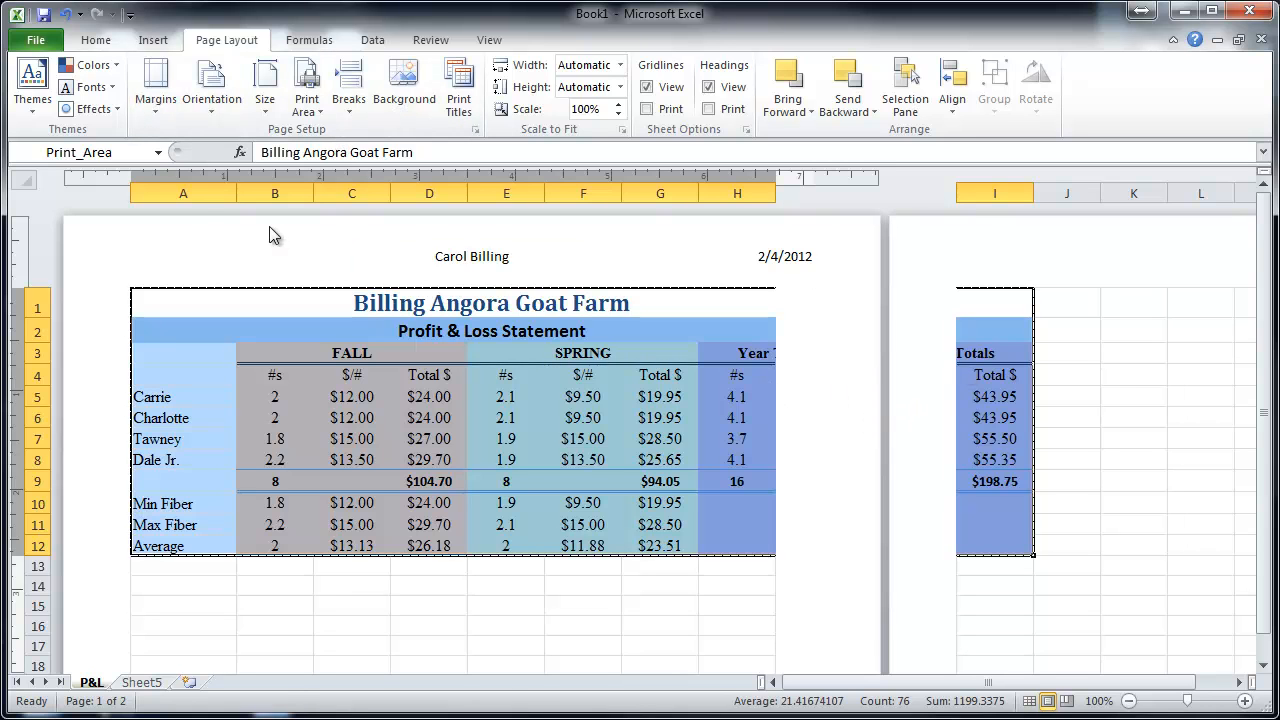
# - Open the print preview and review the choices for which part of the workbook to print, keeping Print Active Sheets
pyautogui.click(35, 40)
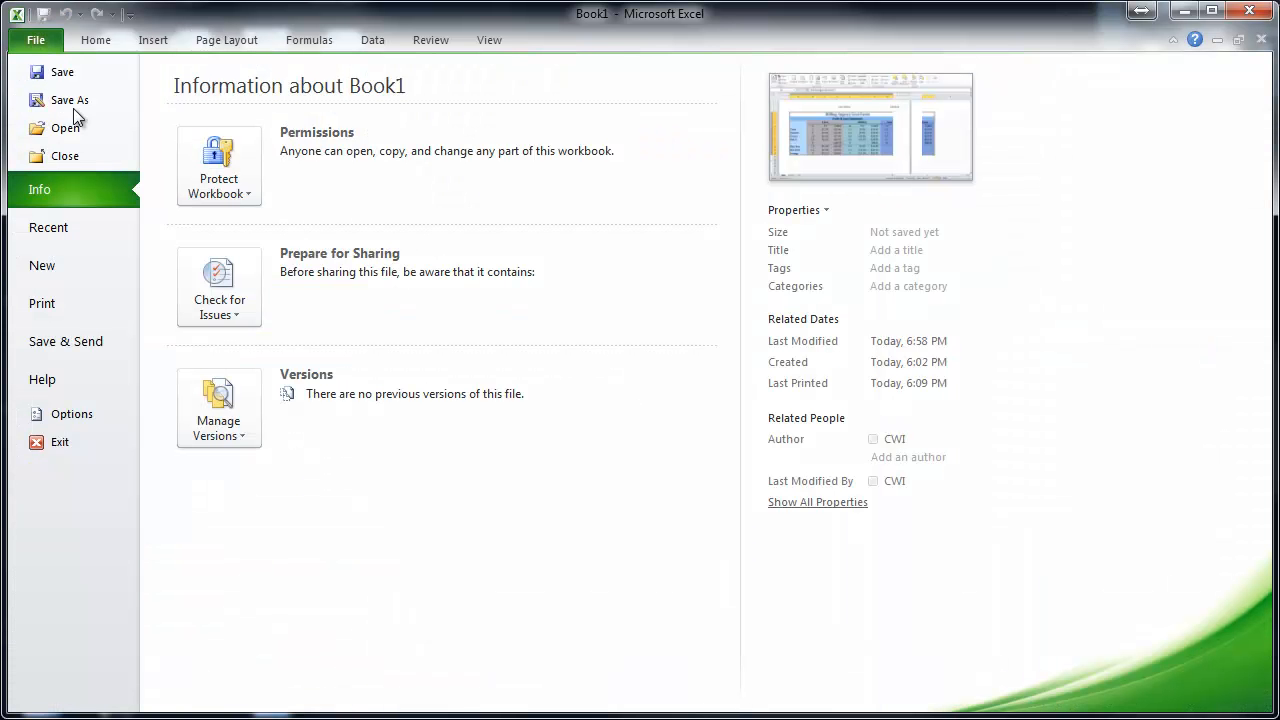
pyautogui.click(72, 301)
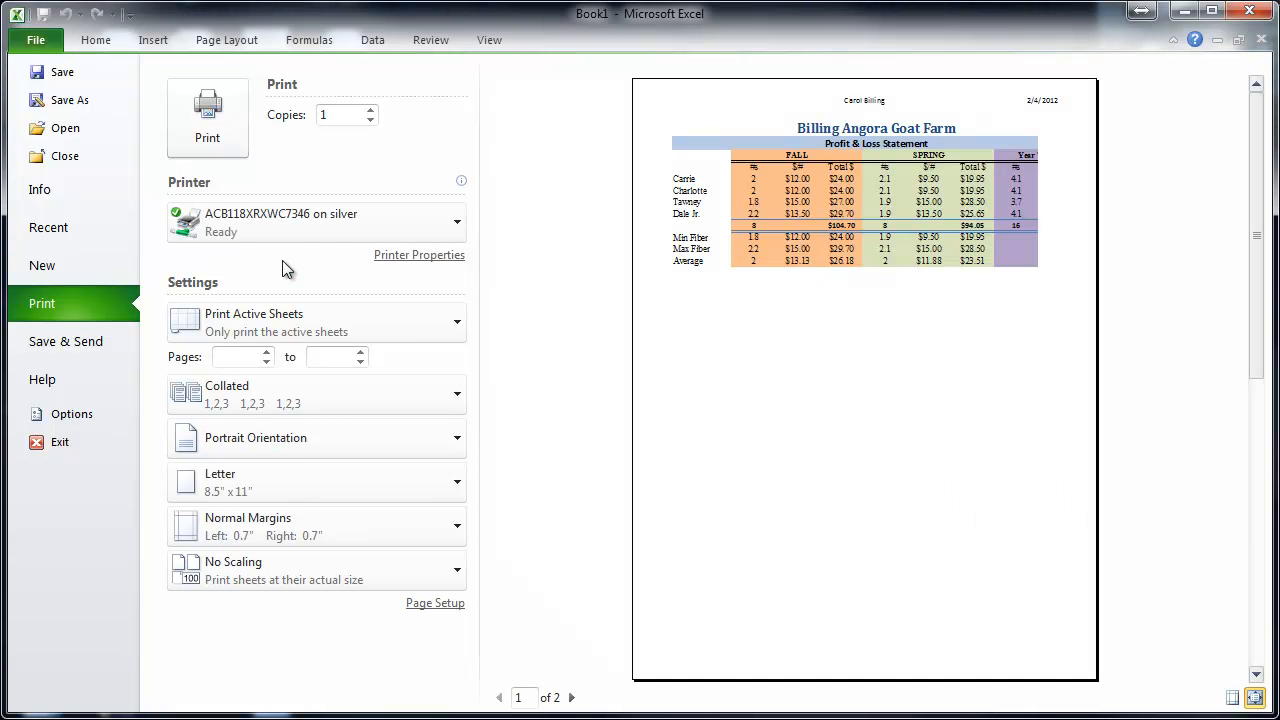
pyautogui.click(235, 322)
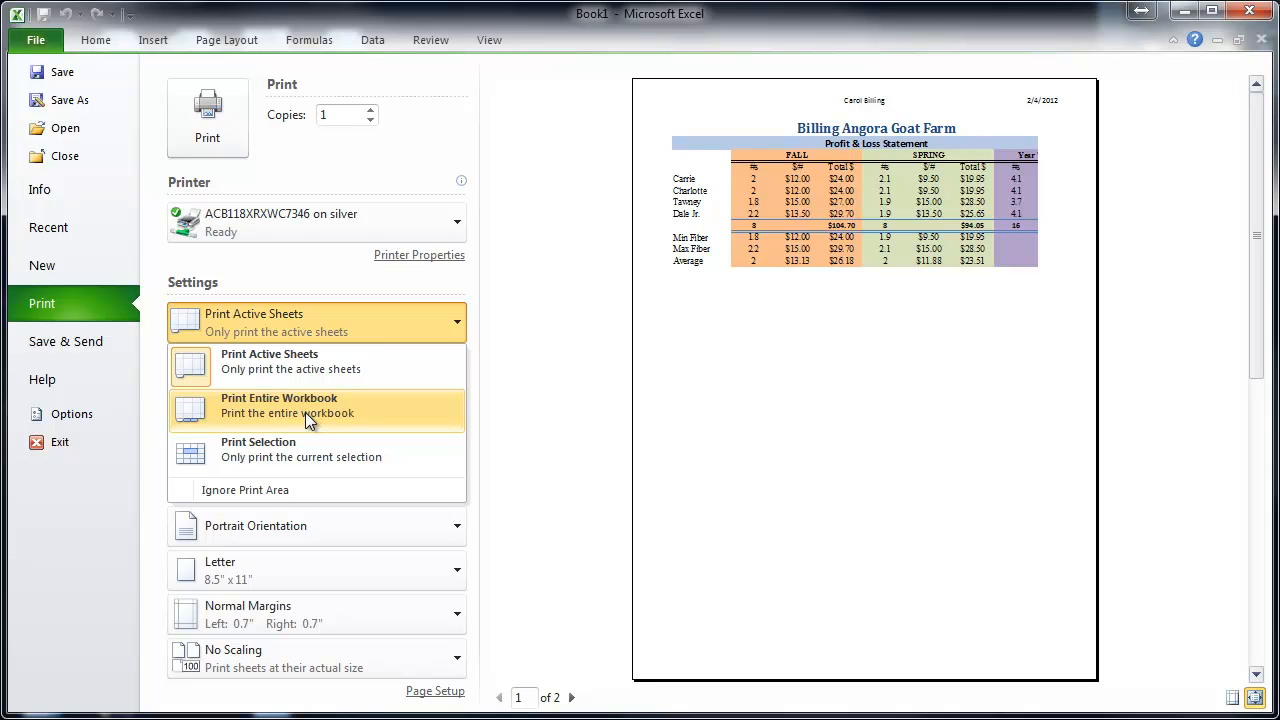
pyautogui.click(323, 321)
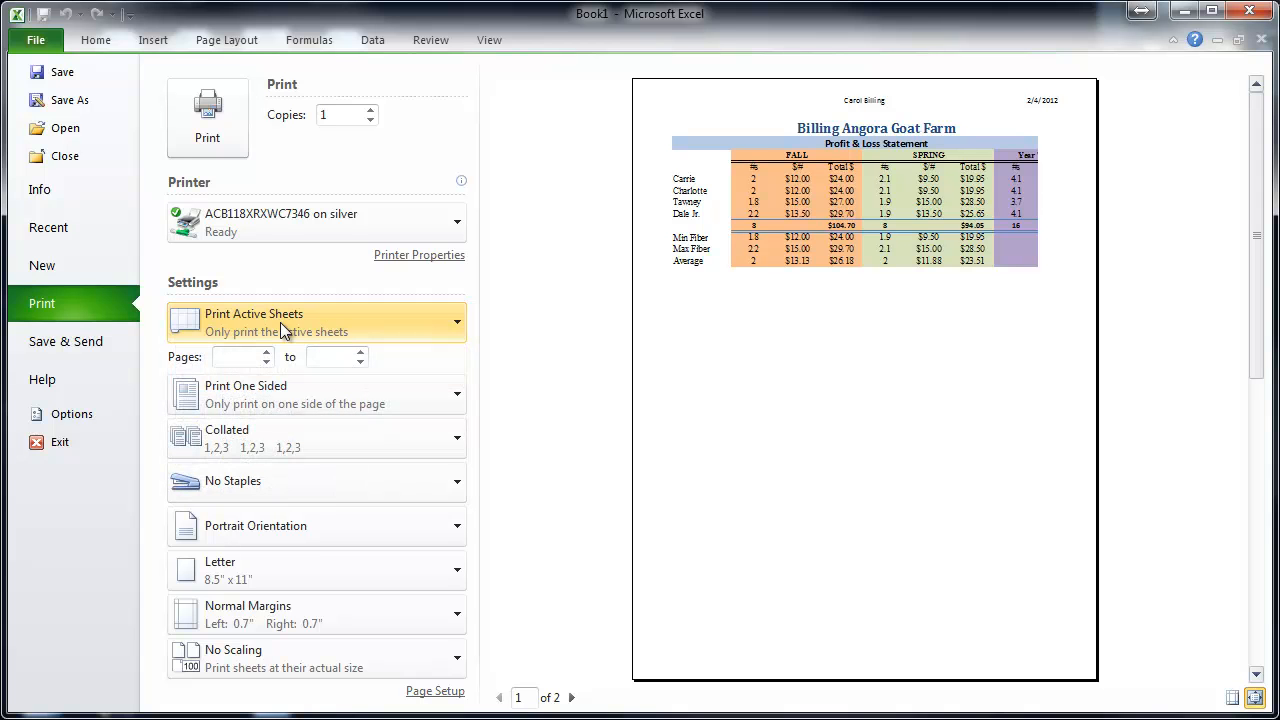
# - Try landscape orientation for the printout and switch it back to portrait
pyautogui.click(270, 524)
pyautogui.click(304, 605)
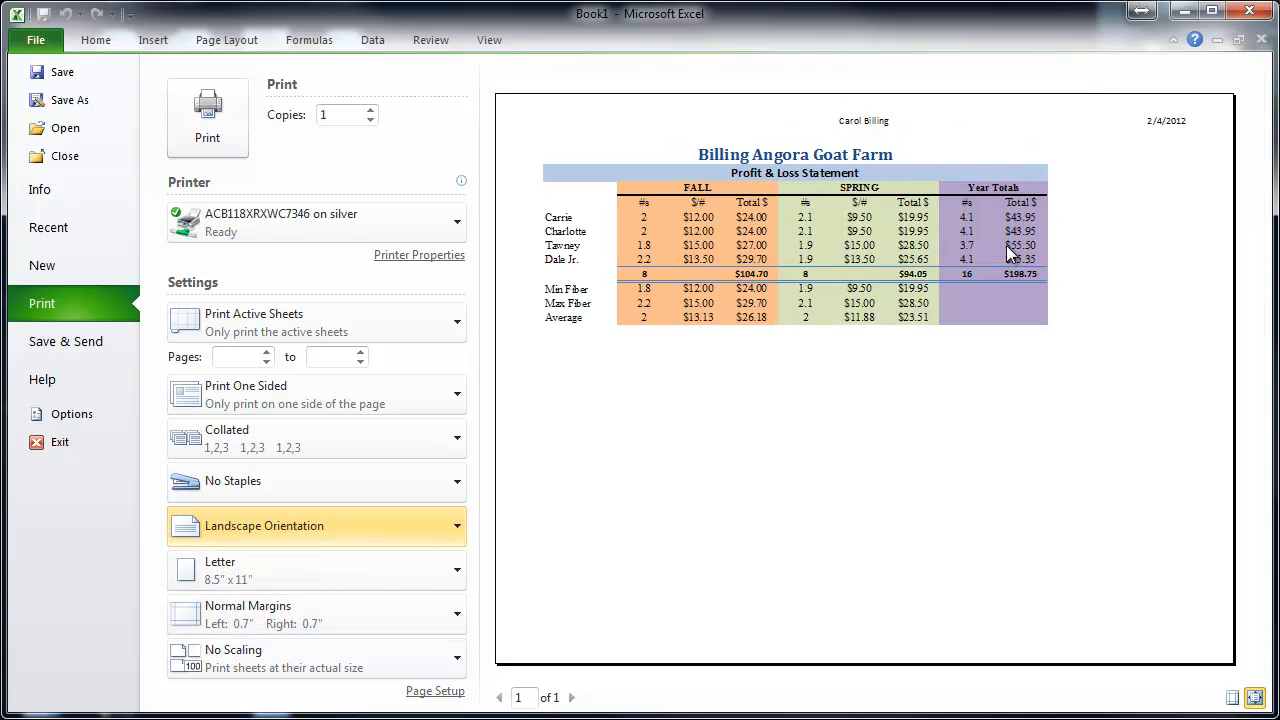
pyautogui.click(266, 531)
pyautogui.click(262, 570)
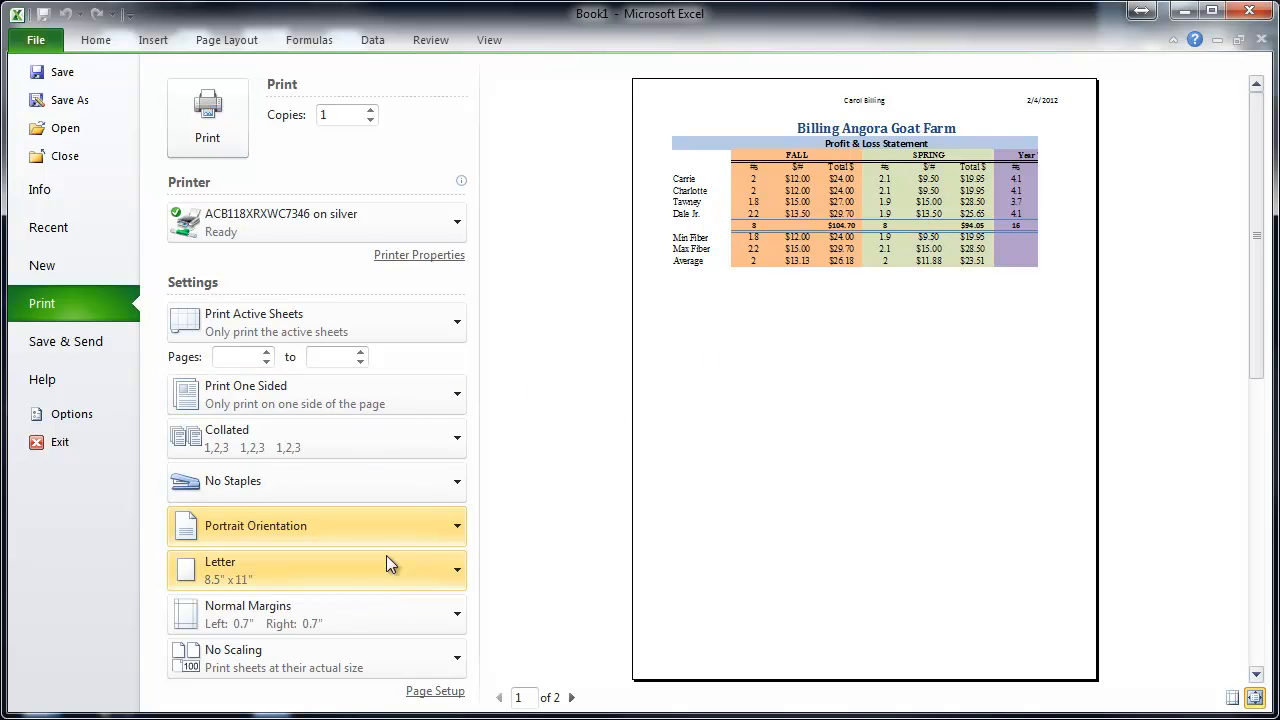
# - Scale the printout to fit 1 page wide by 1 page tall
pyautogui.click(266, 653)
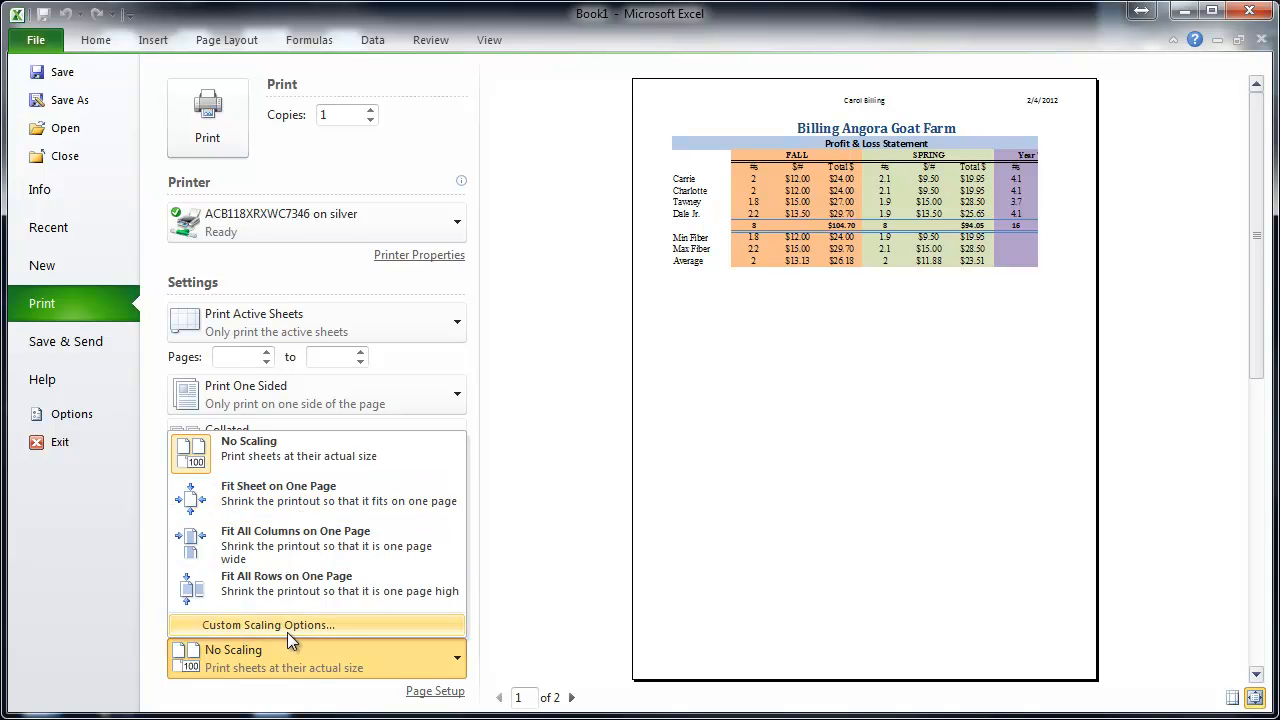
pyautogui.click(430, 691)
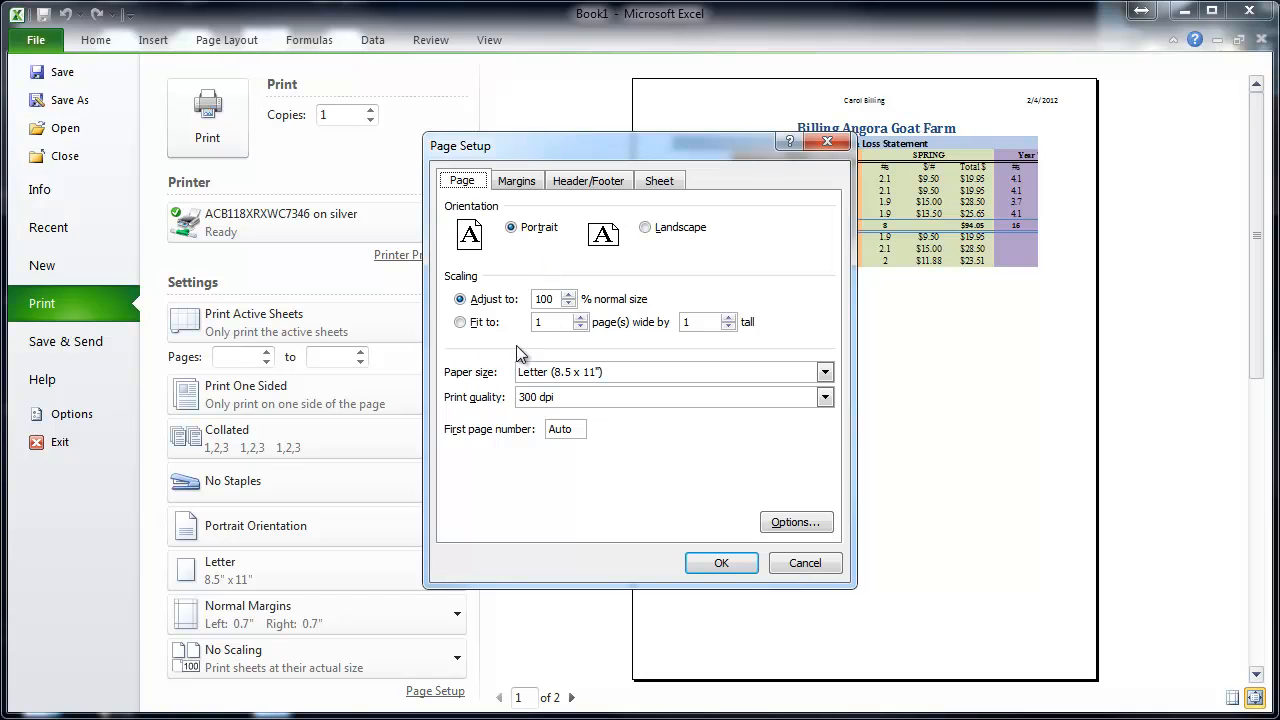
pyautogui.click(460, 323)
# - Center the printout on the page both horizontally and vertically
pyautogui.click(535, 183)
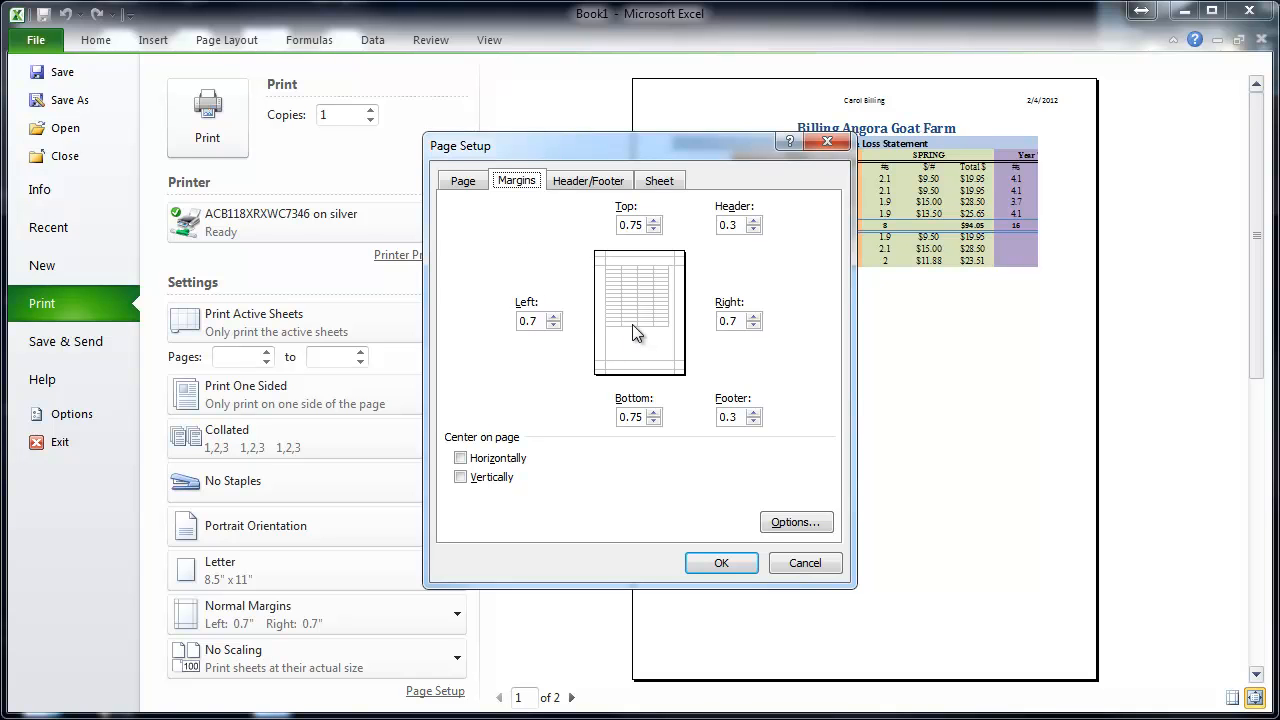
pyautogui.click(459, 458)
pyautogui.click(460, 477)
# - Turn on printing of gridlines, apply the page setup, and return to the worksheet
pyautogui.click(580, 184)
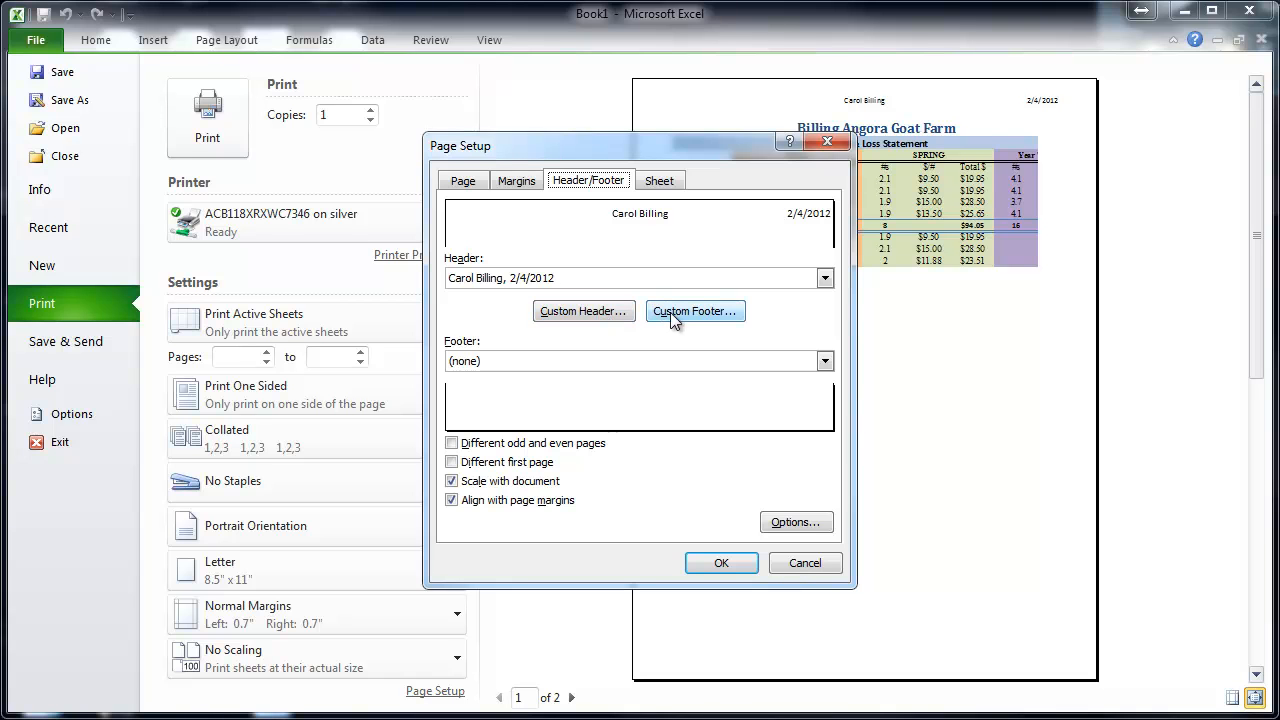
pyautogui.click(660, 181)
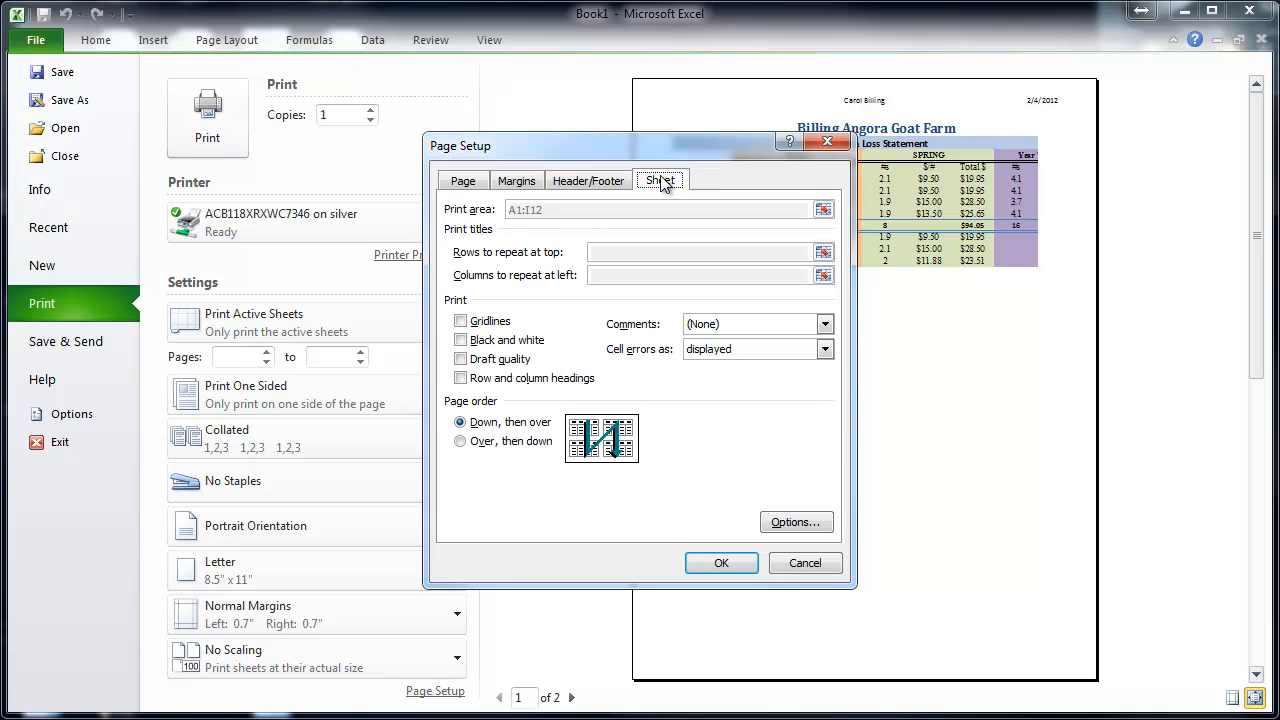
pyautogui.click(480, 321)
pyautogui.click(721, 563)
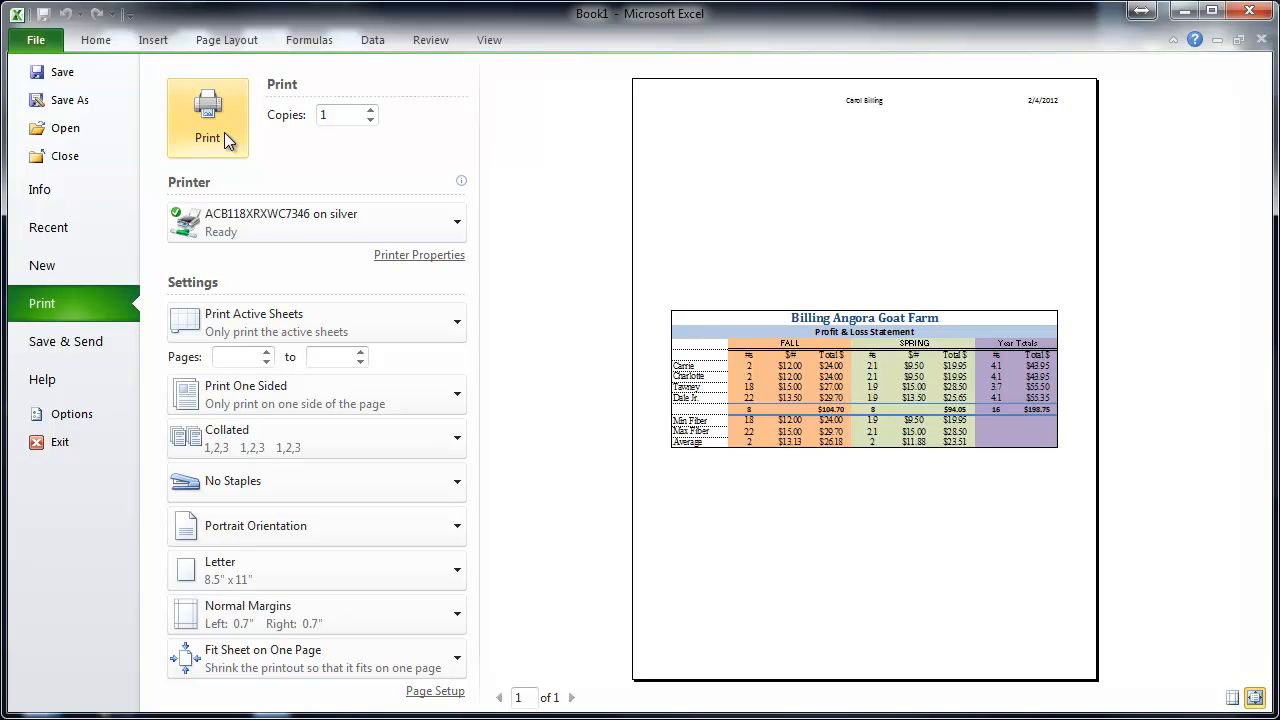
pyautogui.click(85, 46)
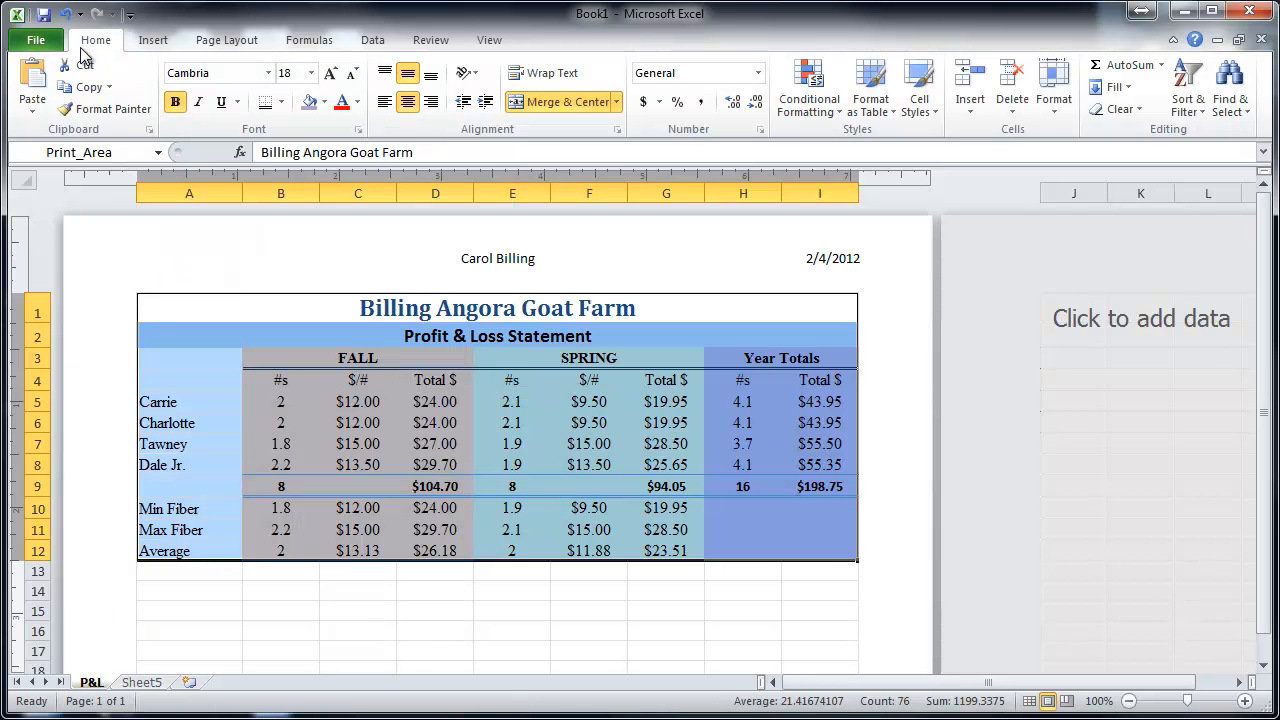
# - Append "Best Driver Ever" to the label in cell A8 and wrap the cell's text
pyautogui.click(200, 465)
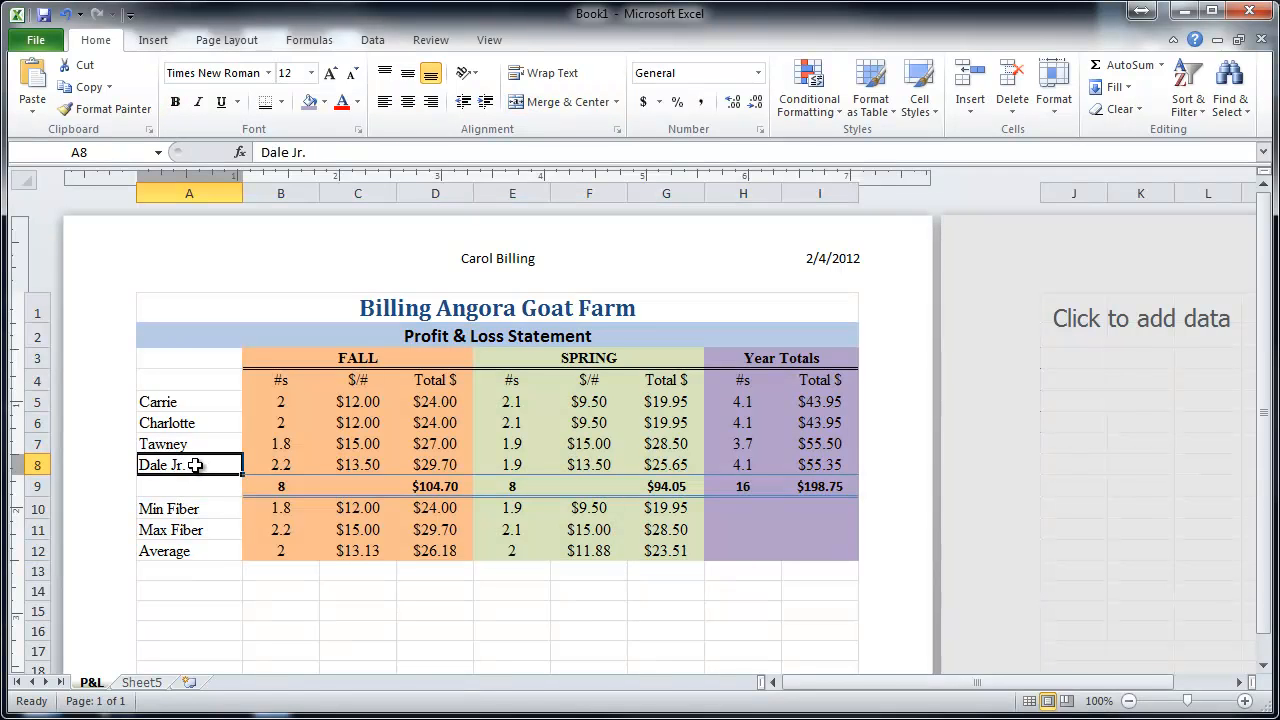
pyautogui.click(320, 152)
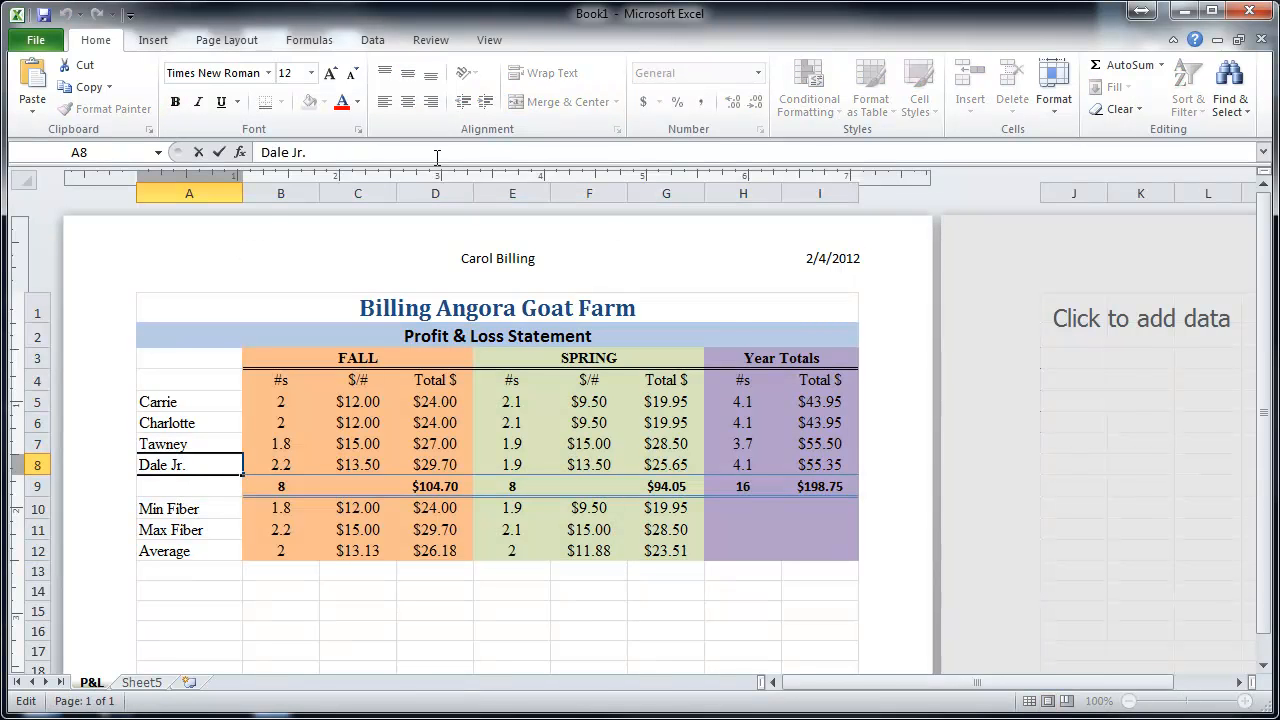
pyautogui.write('Best Driver Ever')
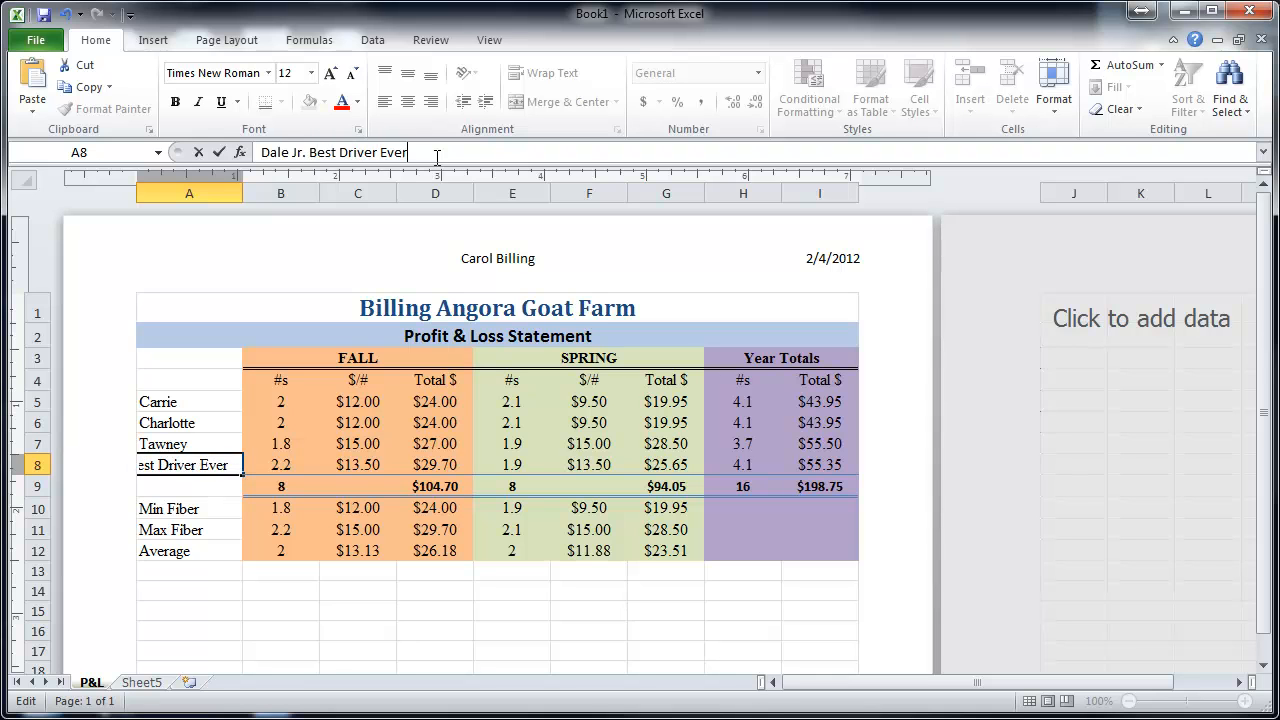
pyautogui.press('Return')
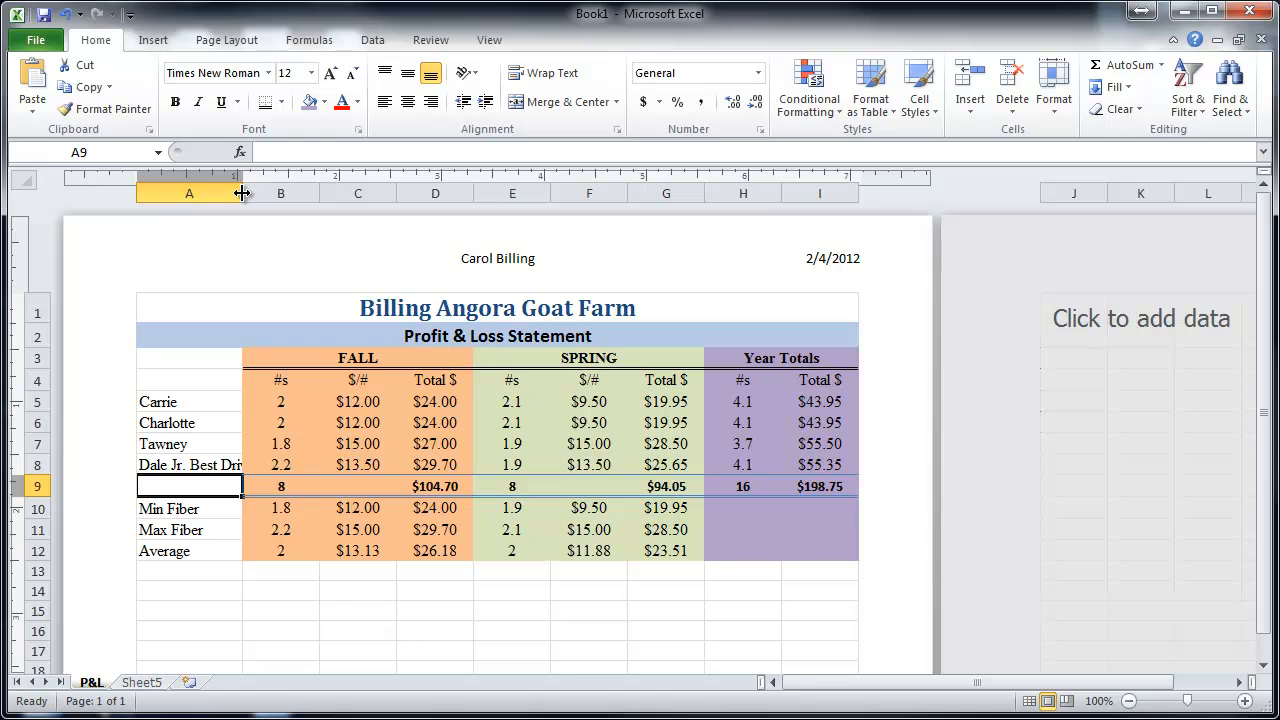
pyautogui.click(178, 467)
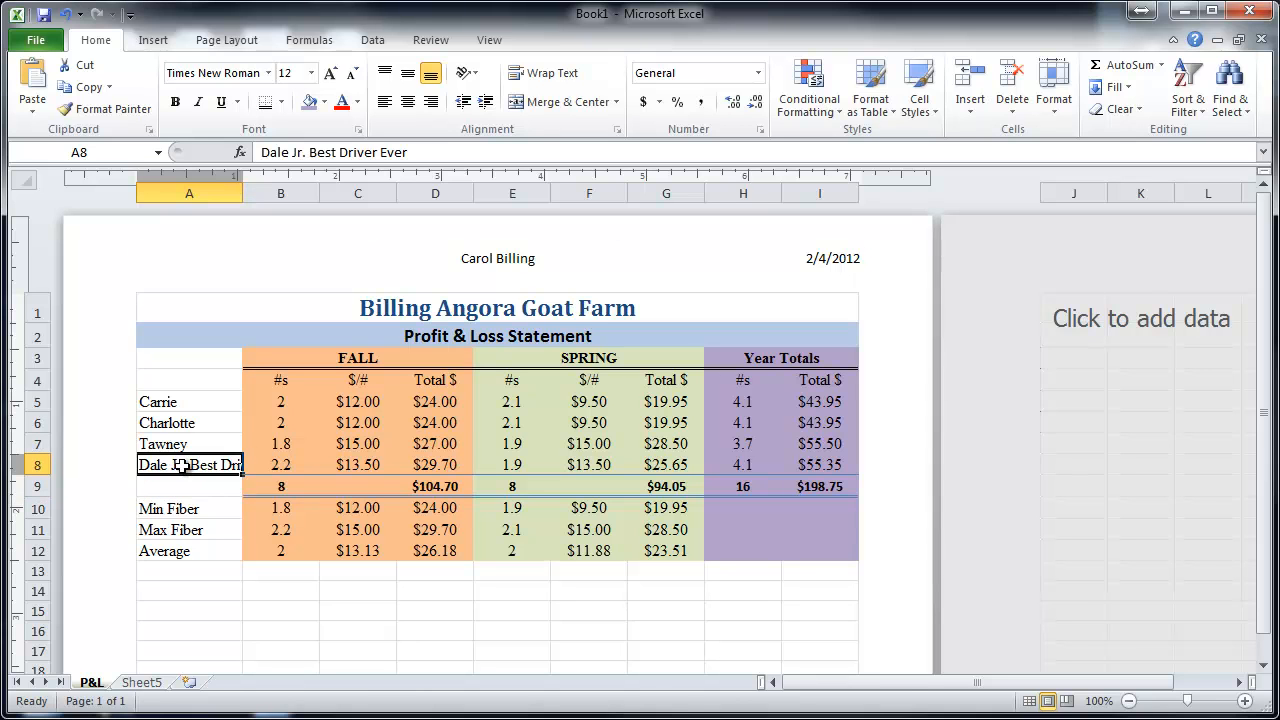
pyautogui.click(537, 68)
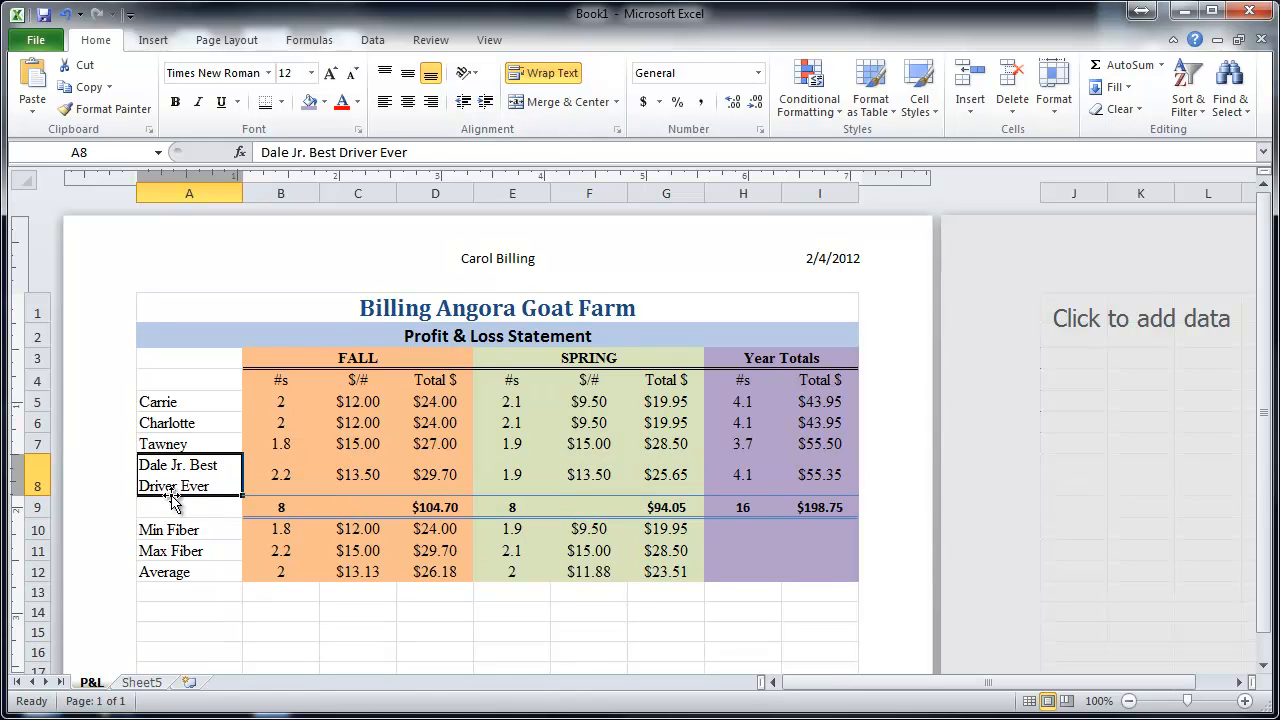
# - Insert a line break before "Best Driver Ever" in cell A8
pyautogui.click(311, 152)
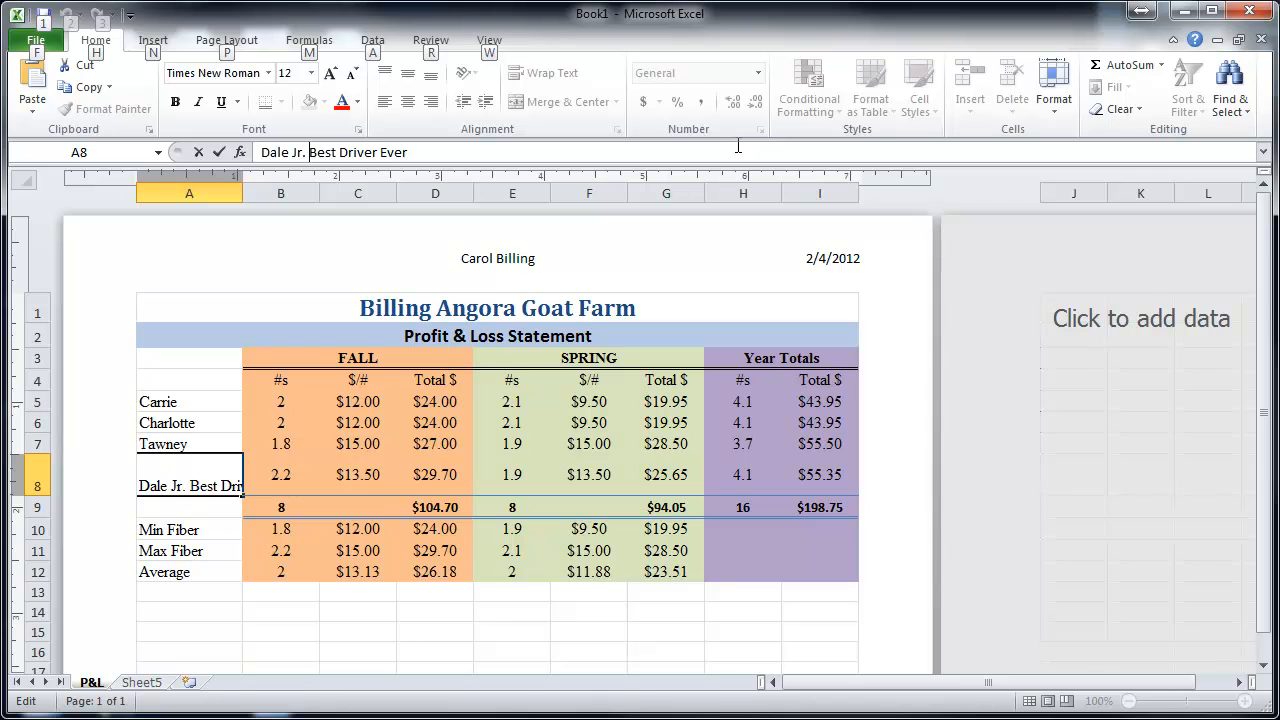
pyautogui.press('BackSpace')
pyautogui.press('BackSpace')
pyautogui.press('BackSpace')
pyautogui.press('BackSpace')
pyautogui.press('BackSpace')
pyautogui.press('BackSpace')
pyautogui.press('BackSpace')
pyautogui.press('BackSpace')
pyautogui.press('BackSpace')
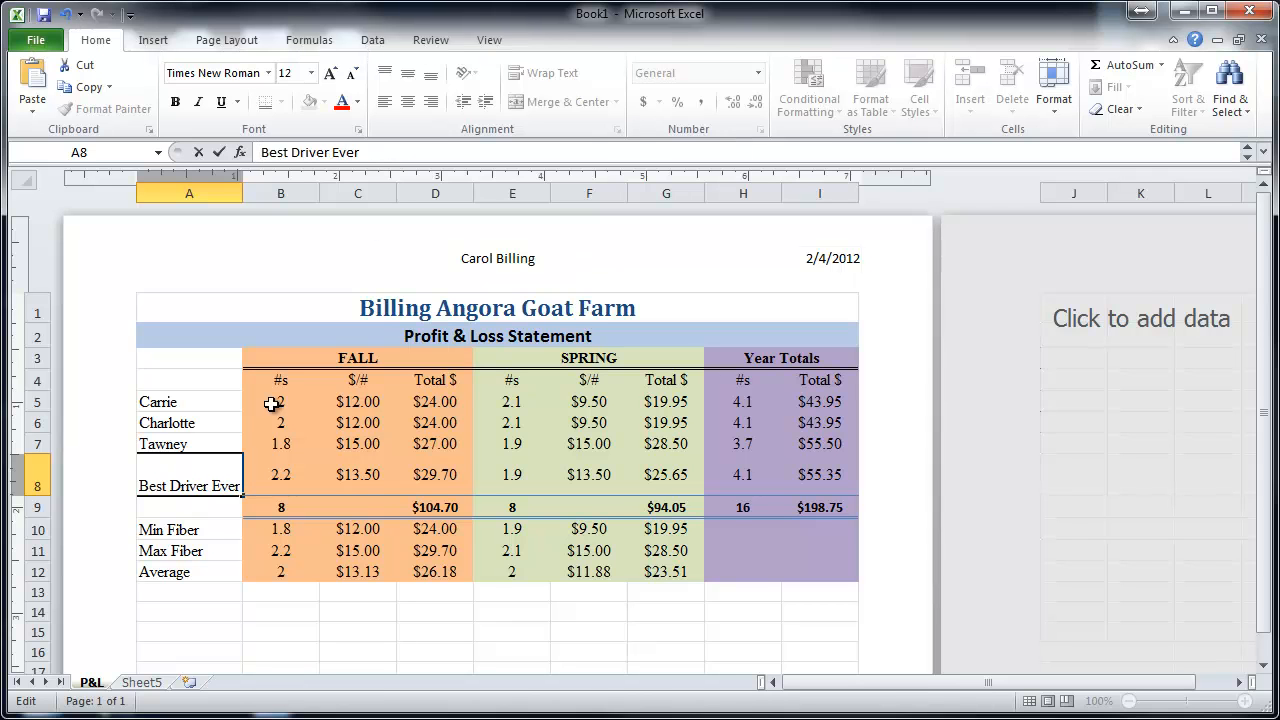
pyautogui.click(215, 511)
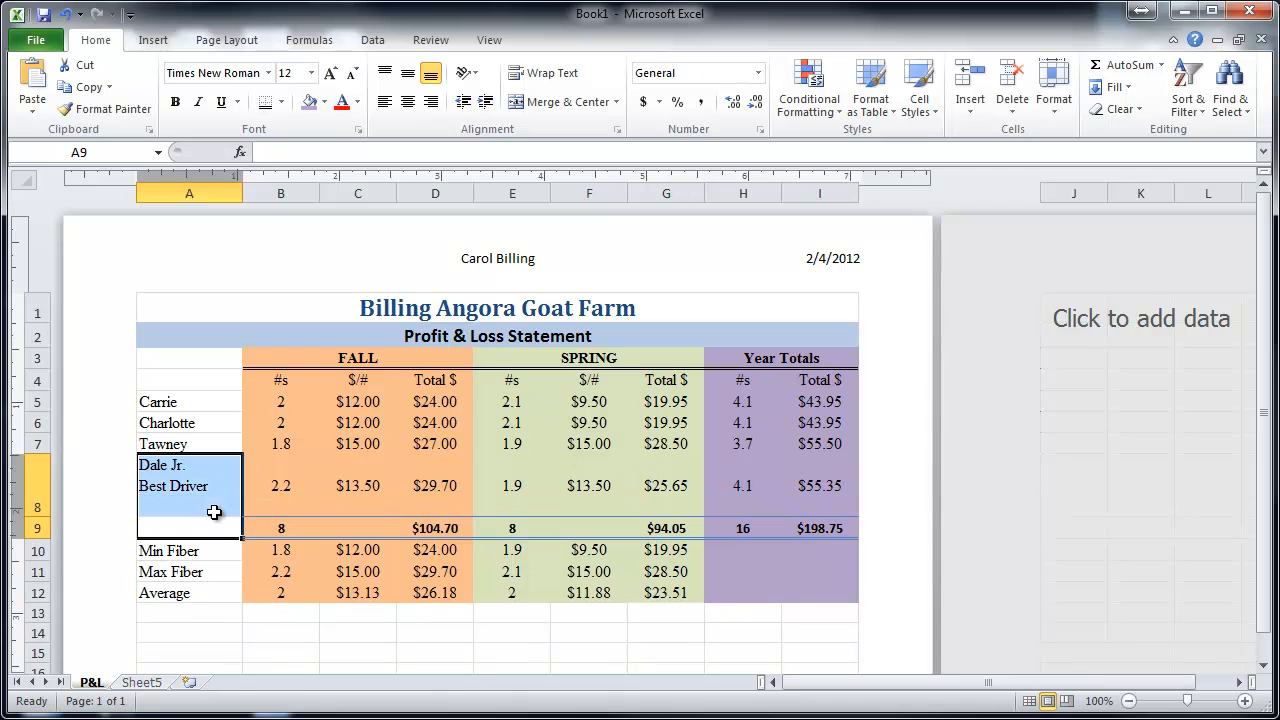
# - Widen column A so "Best Driver Ever" fits on one line, and autofit the height of row 8
pyautogui.click(184, 471)
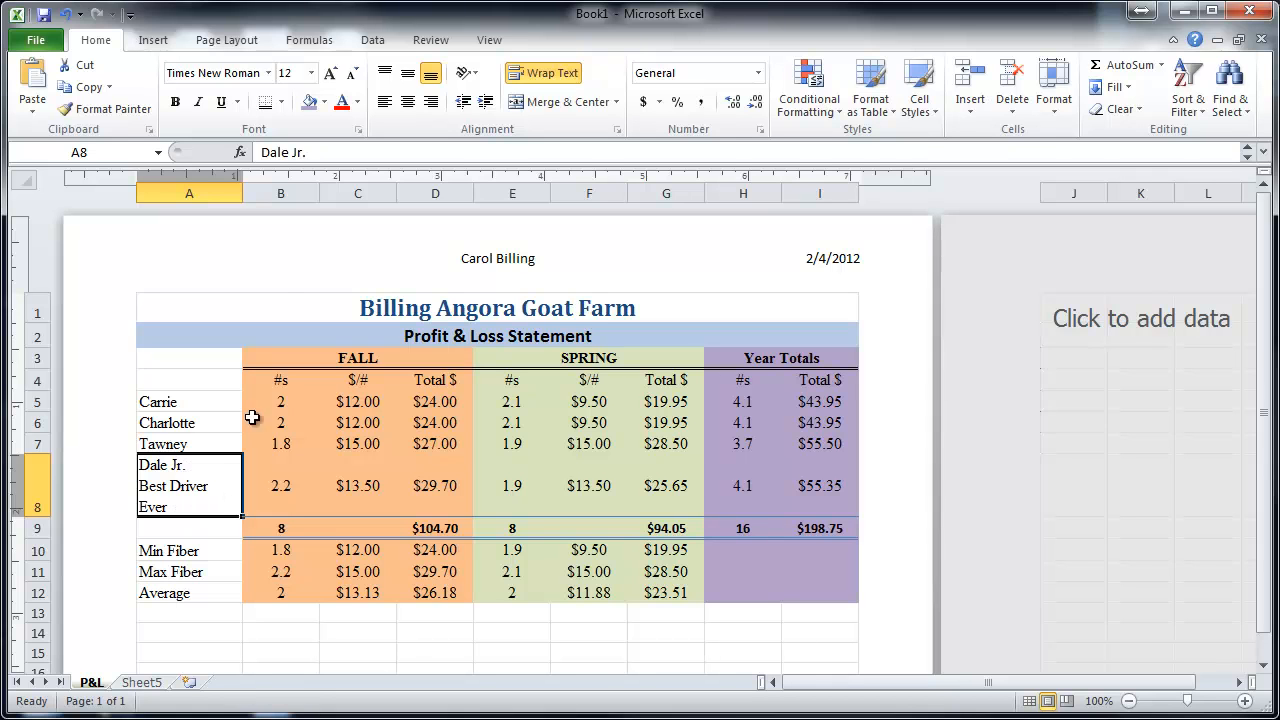
pyautogui.moveTo(243, 193); pyautogui.dragTo(279, 192)
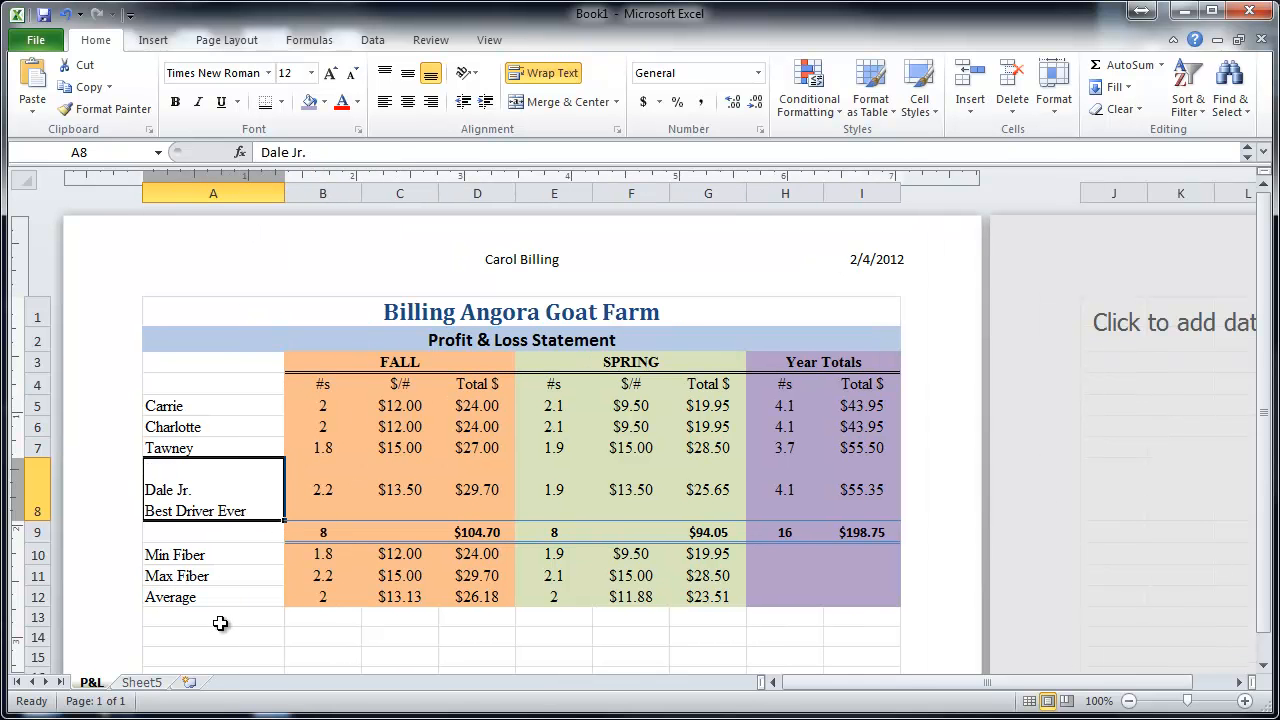
pyautogui.doubleClick(170, 476)
pyautogui.doubleClick(40, 519)
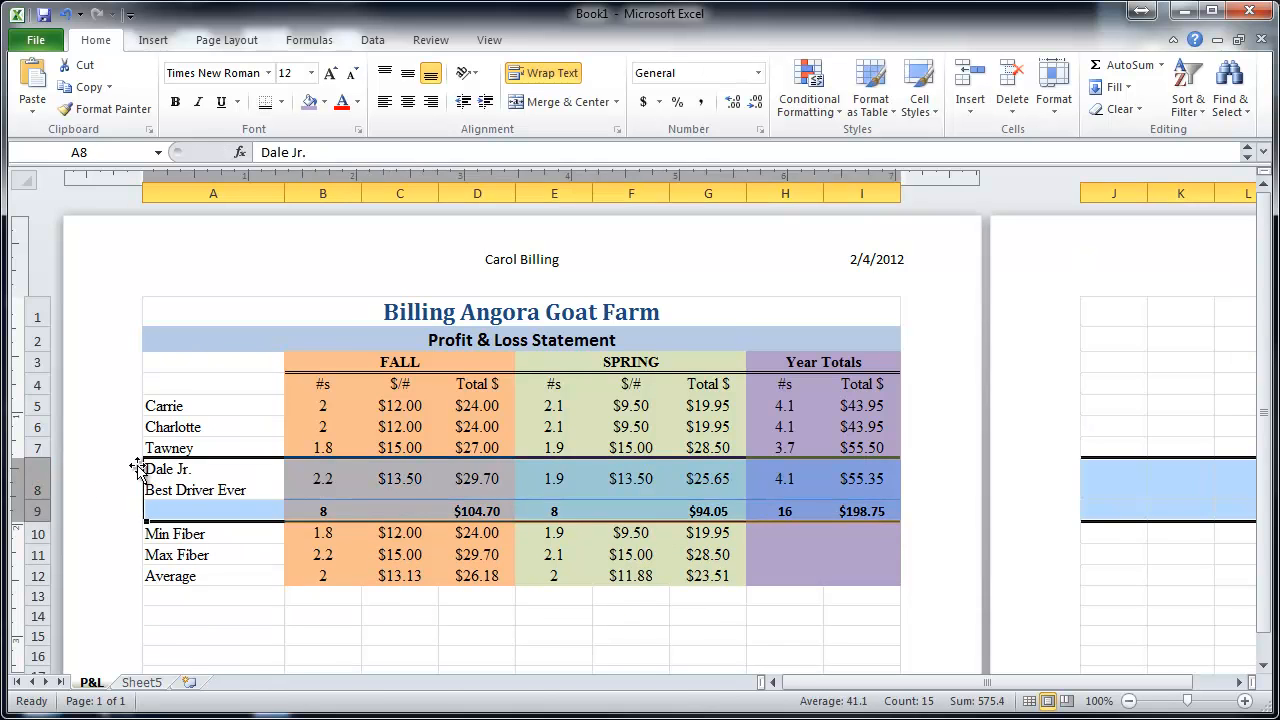
pyautogui.click(174, 474)
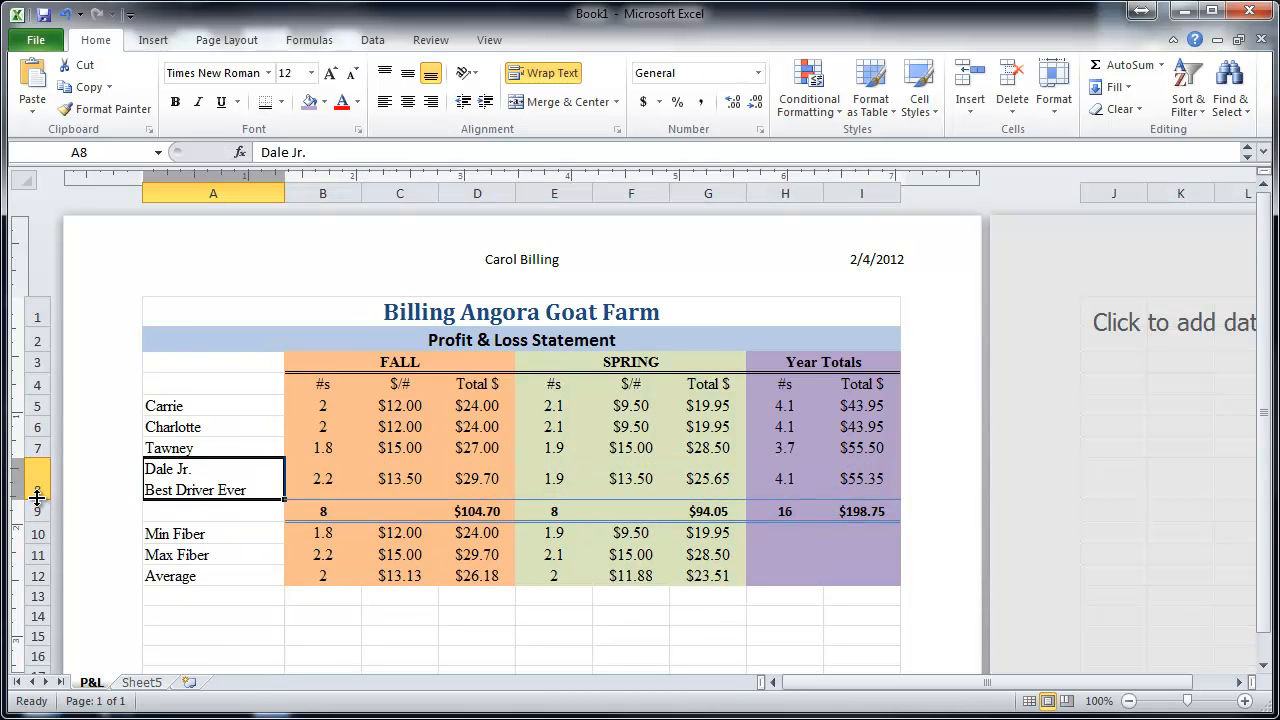